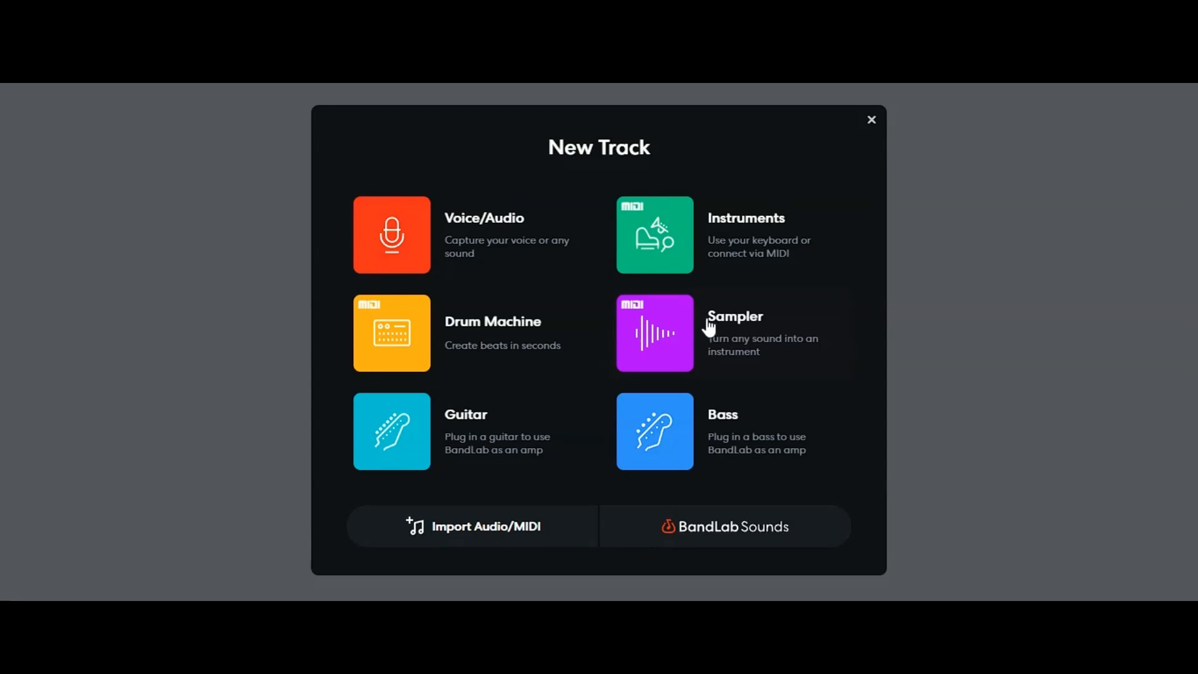
Step: Add a Drum Machine track and browse its drum kits and drum pads, keeping the 808 kit
{"action": "left_click", "coordinate": [492, 326]}
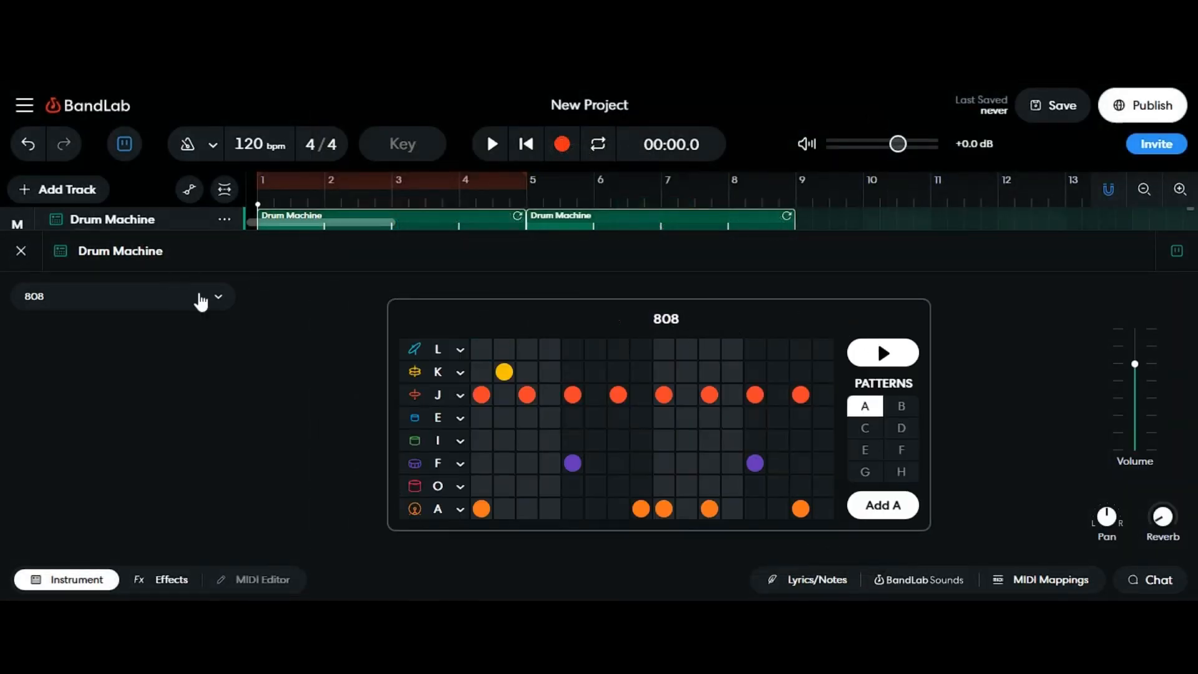
{"action": "left_click", "coordinate": [218, 297]}
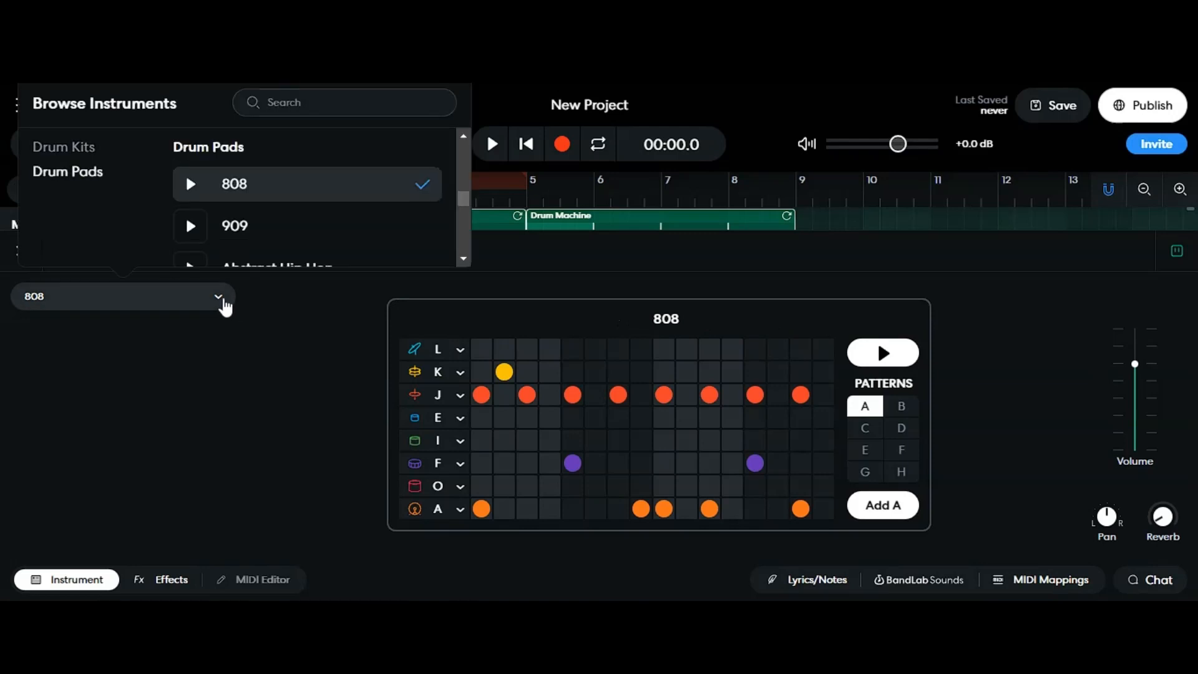
{"action": "left_click", "coordinate": [59, 149]}
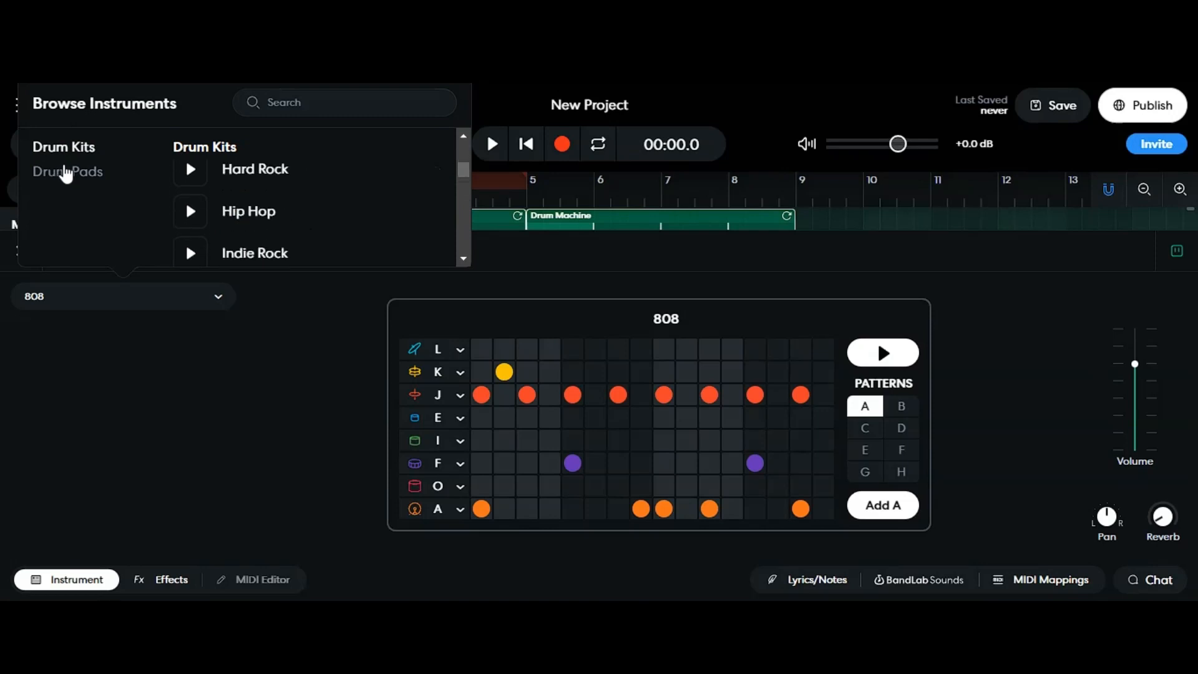
{"action": "left_click", "coordinate": [66, 173]}
{"action": "scroll", "coordinate": [289, 204], "scroll_direction": "down", "scroll_amount": 2}
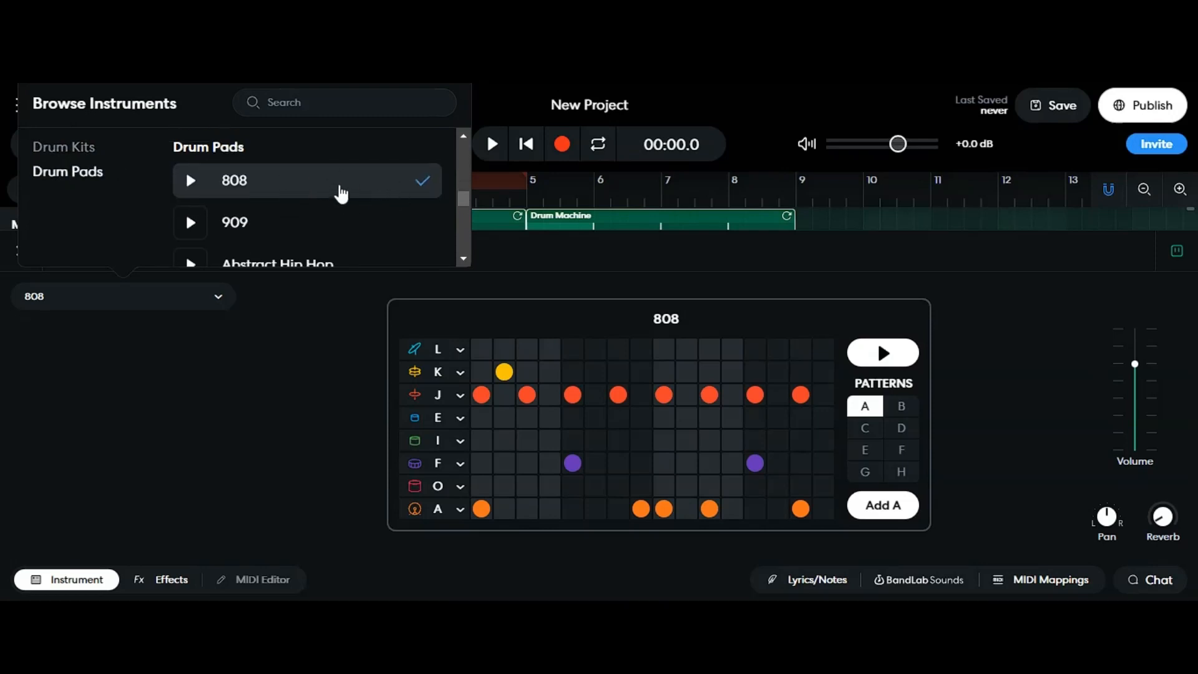
{"action": "left_click", "coordinate": [310, 364]}
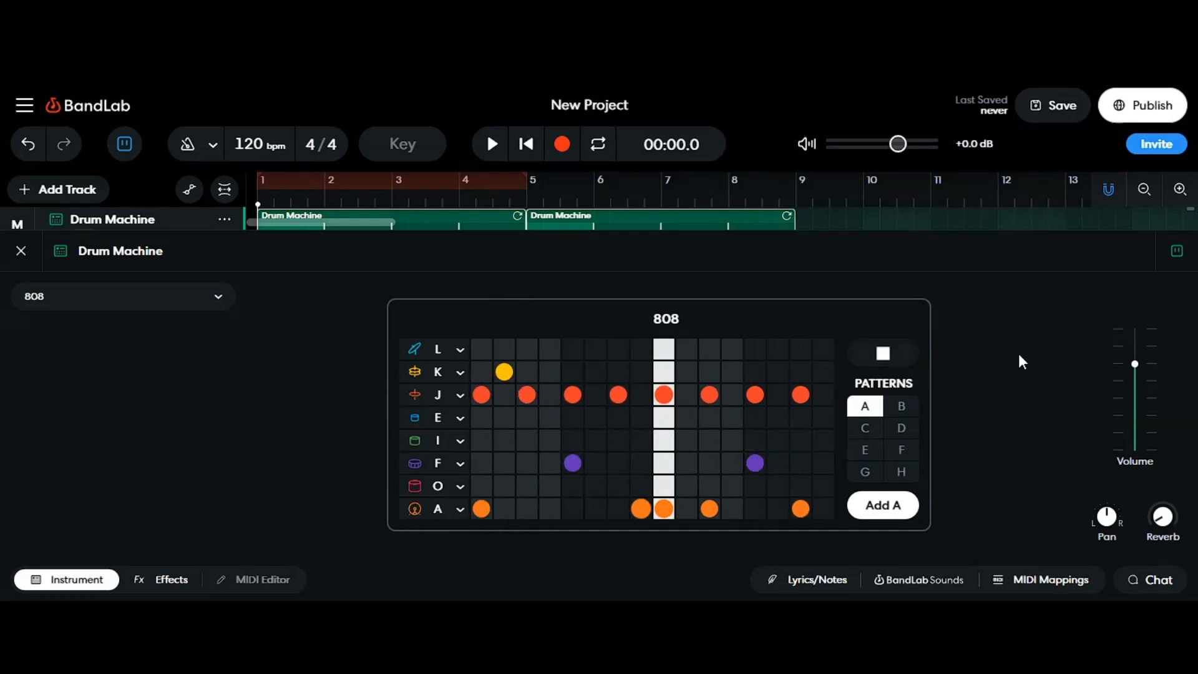
Step: Compare the preset patterns B, D and A, then select empty pattern C
{"action": "left_click", "coordinate": [901, 406]}
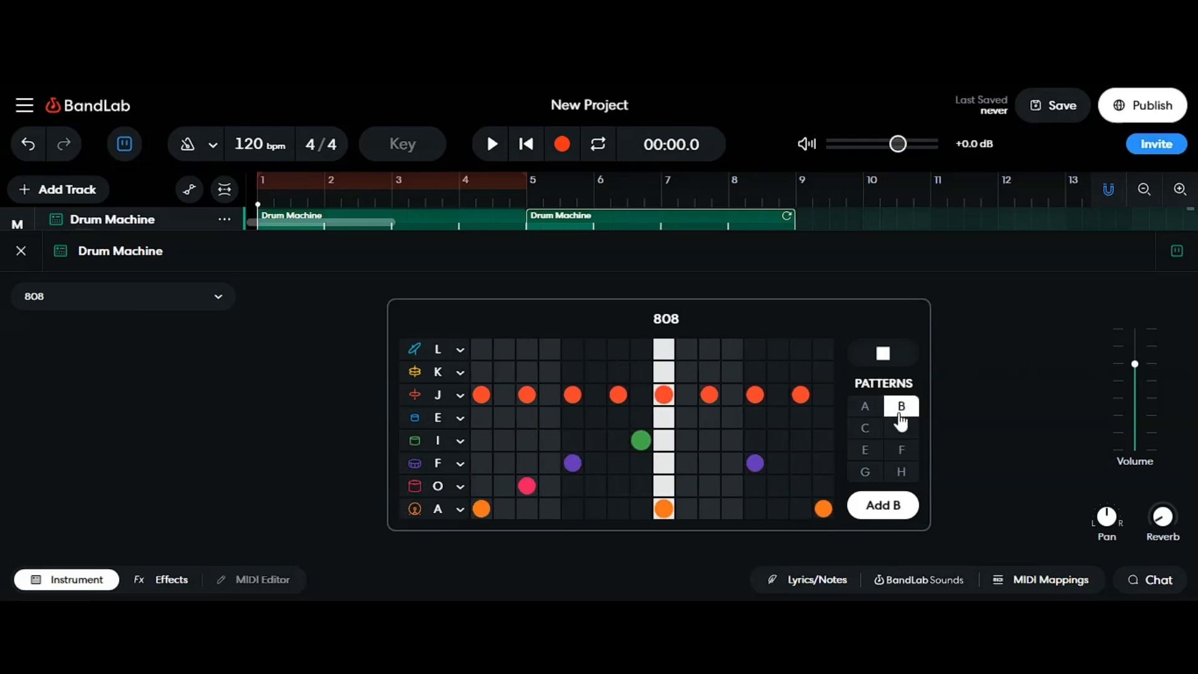
{"action": "left_click", "coordinate": [864, 428]}
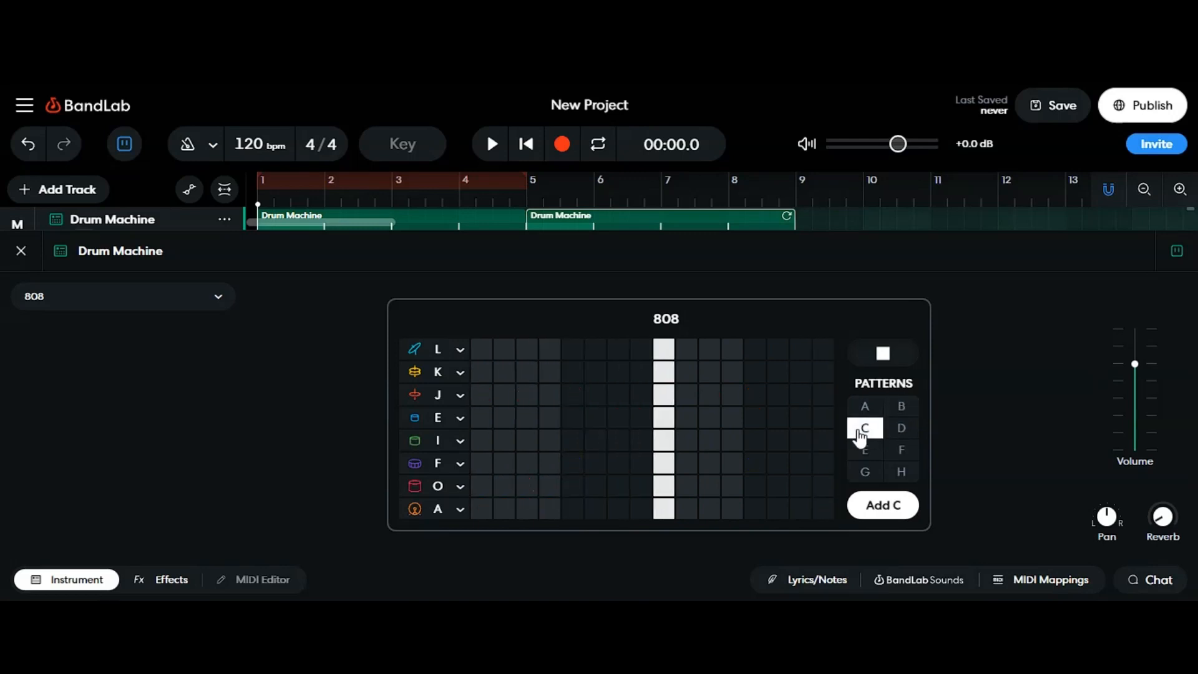
{"action": "left_click", "coordinate": [901, 428]}
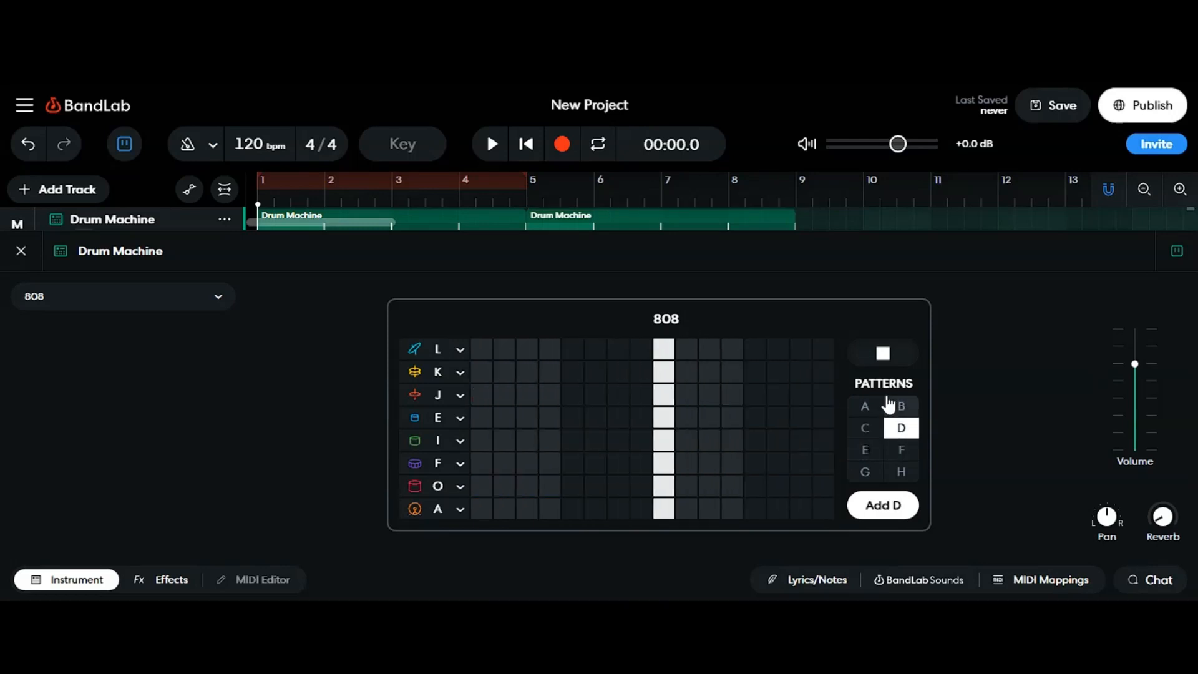
{"action": "left_click", "coordinate": [863, 407]}
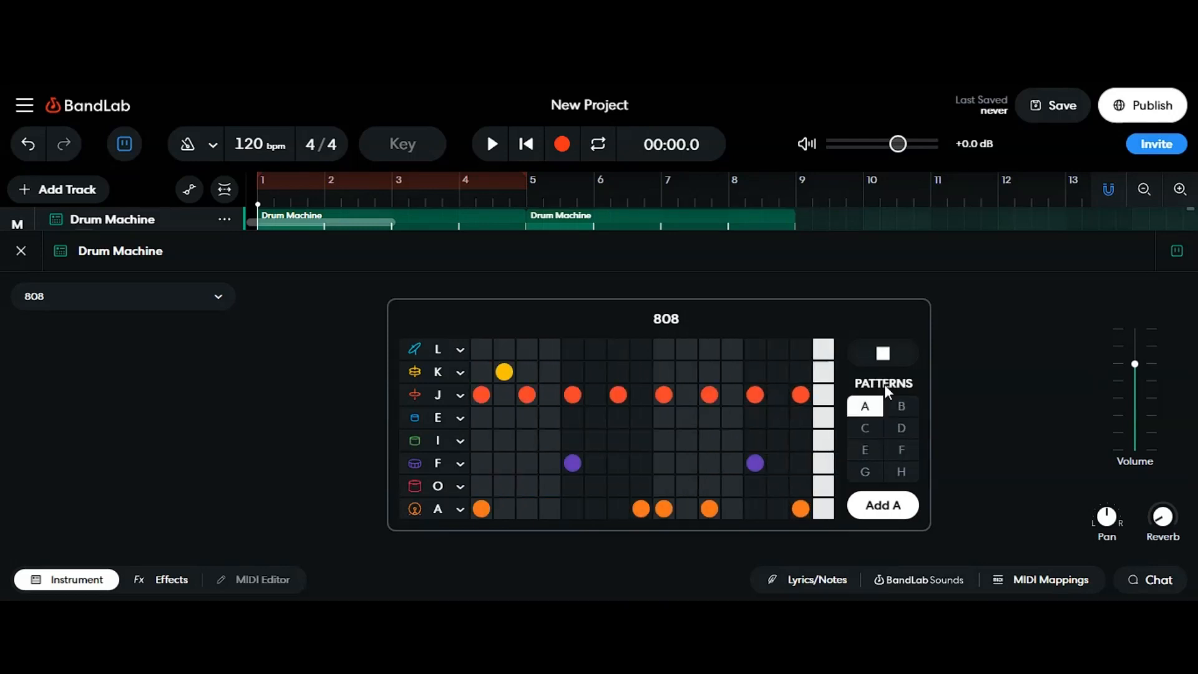
{"action": "left_click", "coordinate": [864, 428]}
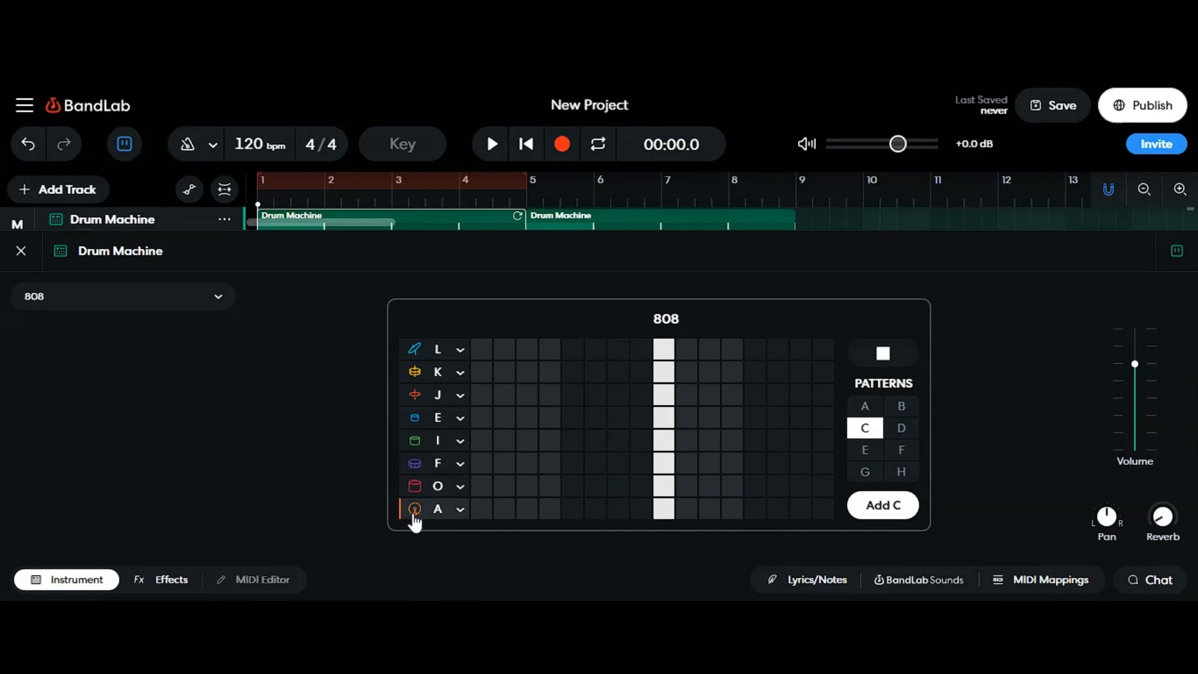
Step: Inspect the sound assigned to each drum row, from the bottom Kick row up to the top row
{"action": "left_click", "coordinate": [458, 509]}
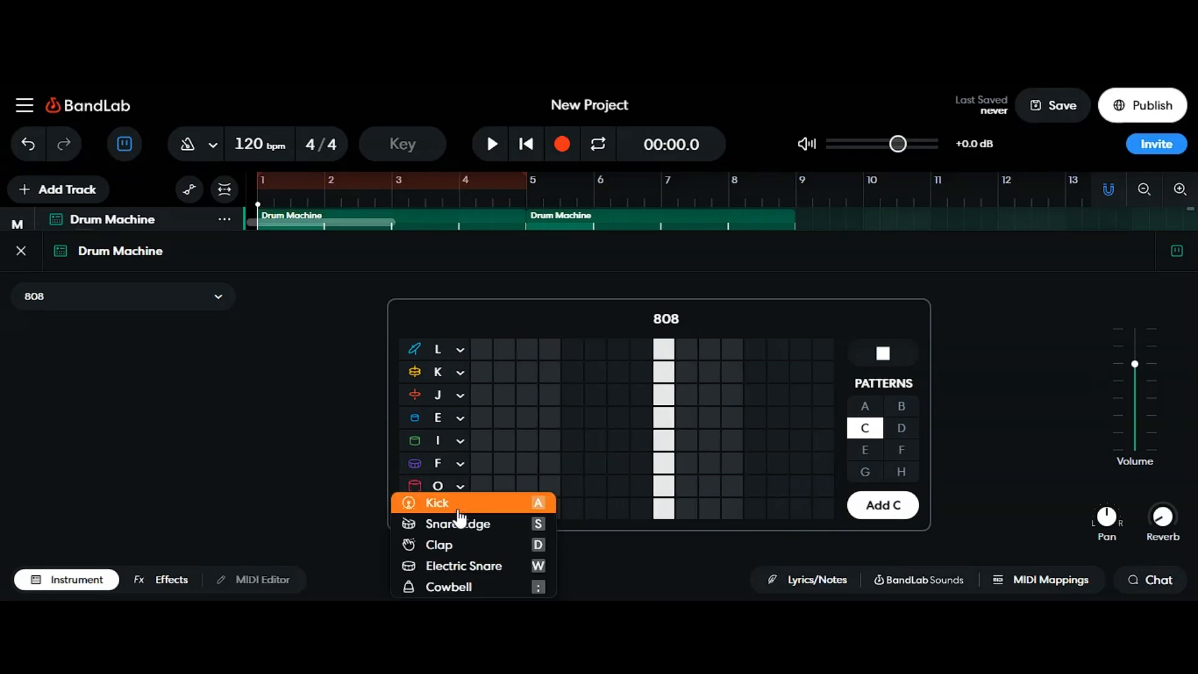
{"action": "left_click", "coordinate": [456, 486]}
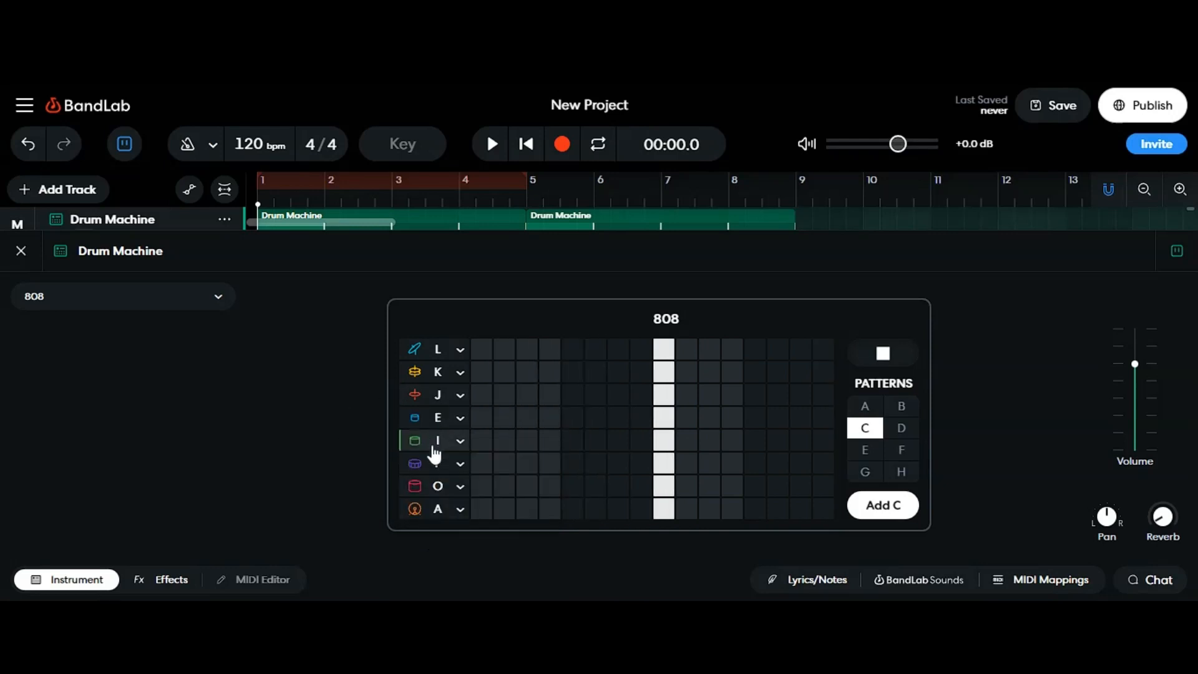
{"action": "left_click", "coordinate": [461, 465]}
{"action": "left_click", "coordinate": [343, 451]}
{"action": "left_click", "coordinate": [460, 443]}
{"action": "left_click", "coordinate": [327, 451]}
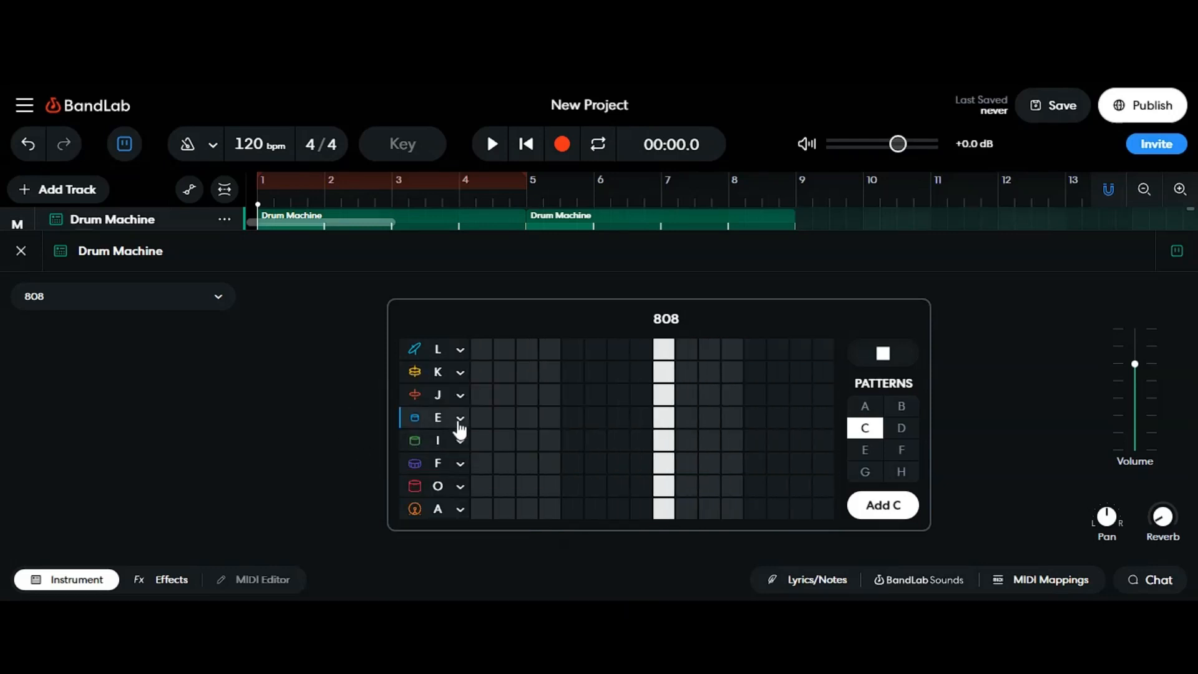
{"action": "left_click", "coordinate": [460, 422]}
{"action": "left_click", "coordinate": [337, 436]}
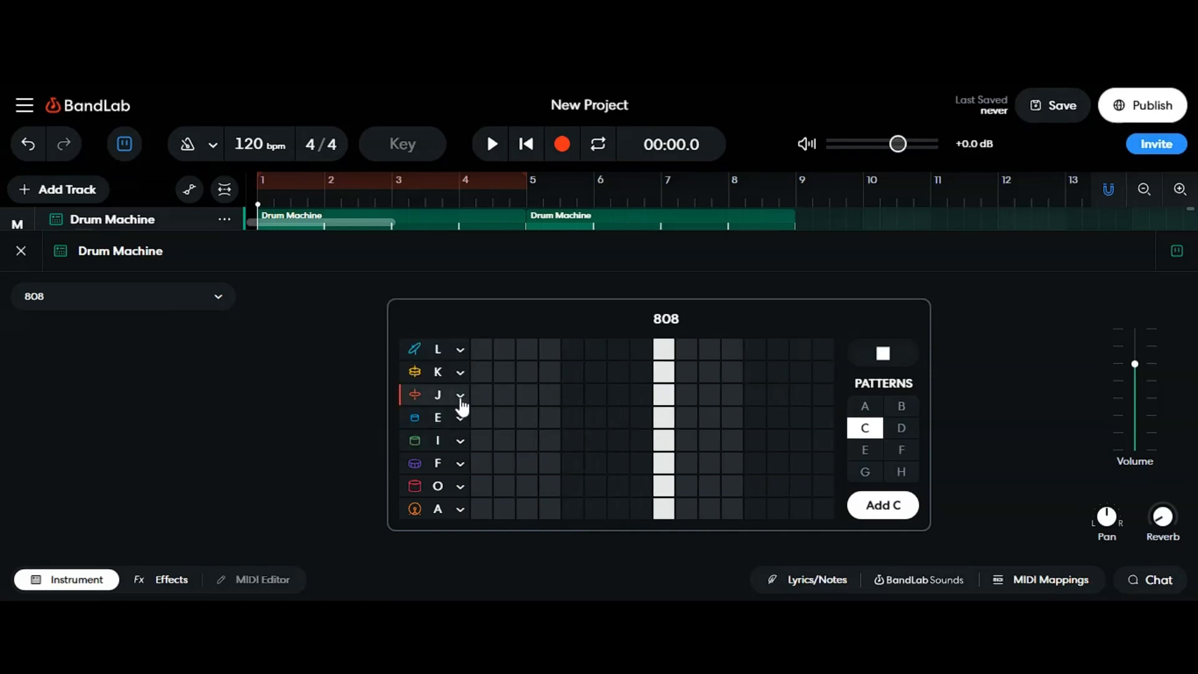
{"action": "left_click", "coordinate": [460, 397]}
{"action": "left_click", "coordinate": [322, 414]}
{"action": "left_click", "coordinate": [461, 375]}
{"action": "left_click", "coordinate": [324, 409]}
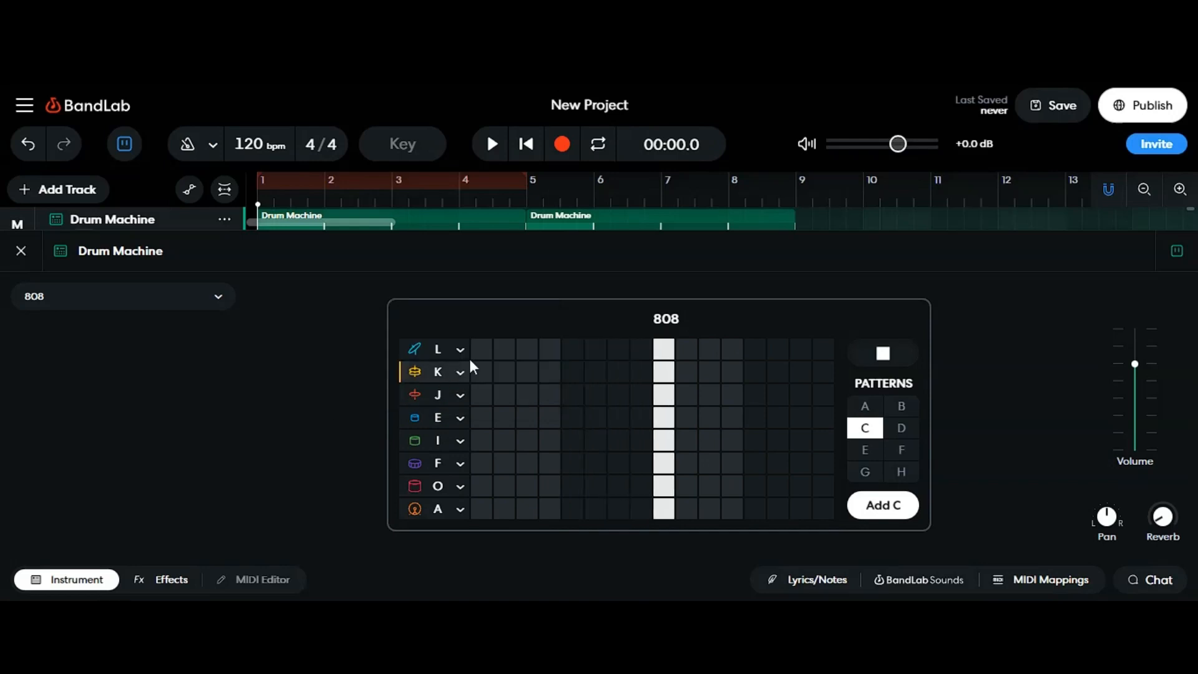
{"action": "left_click", "coordinate": [460, 349]}
{"action": "left_click", "coordinate": [334, 399]}
{"action": "left_click", "coordinate": [413, 355]}
{"action": "left_click", "coordinate": [351, 398]}
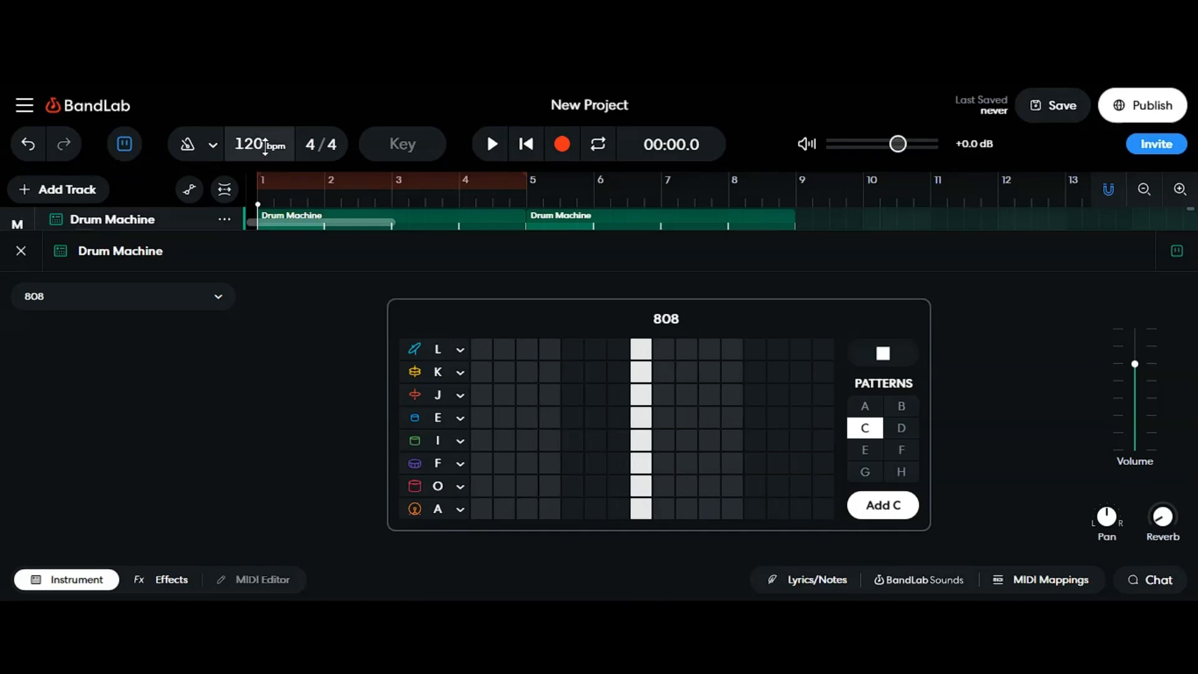
Step: Set the tempo to 90 bpm and place kicks on steps 1 and 9 of pattern C
{"action": "left_click_drag", "start_coordinate": [258, 149], "coordinate": [275, 233]}
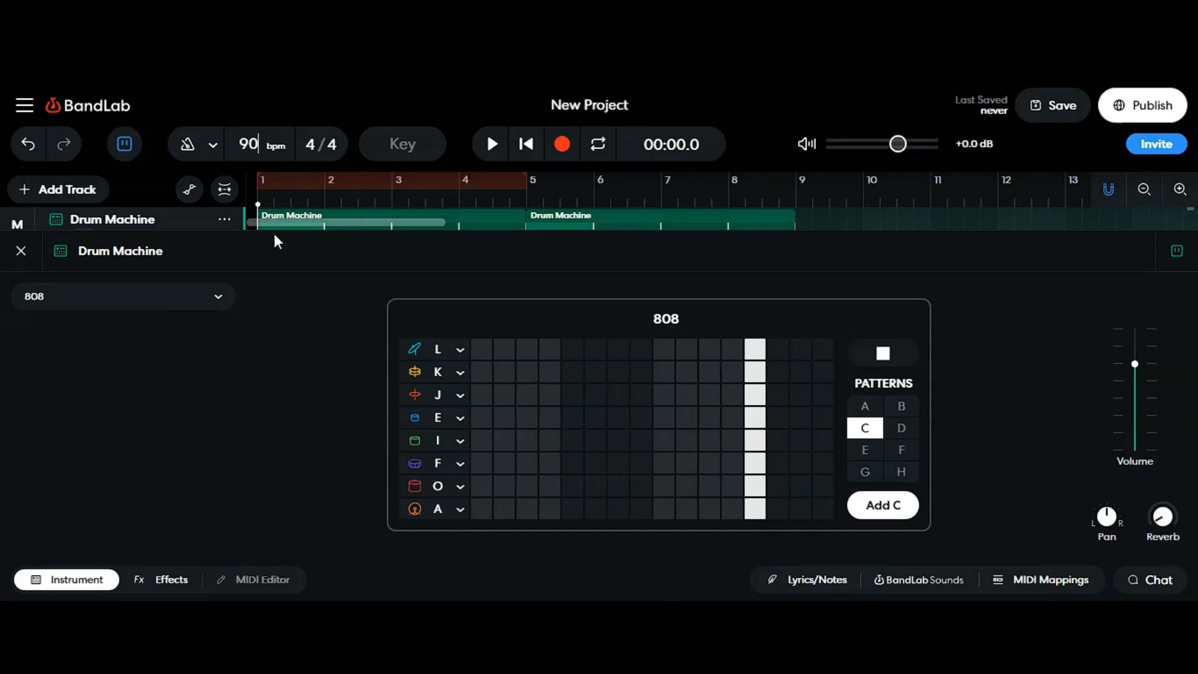
{"action": "left_click", "coordinate": [479, 513]}
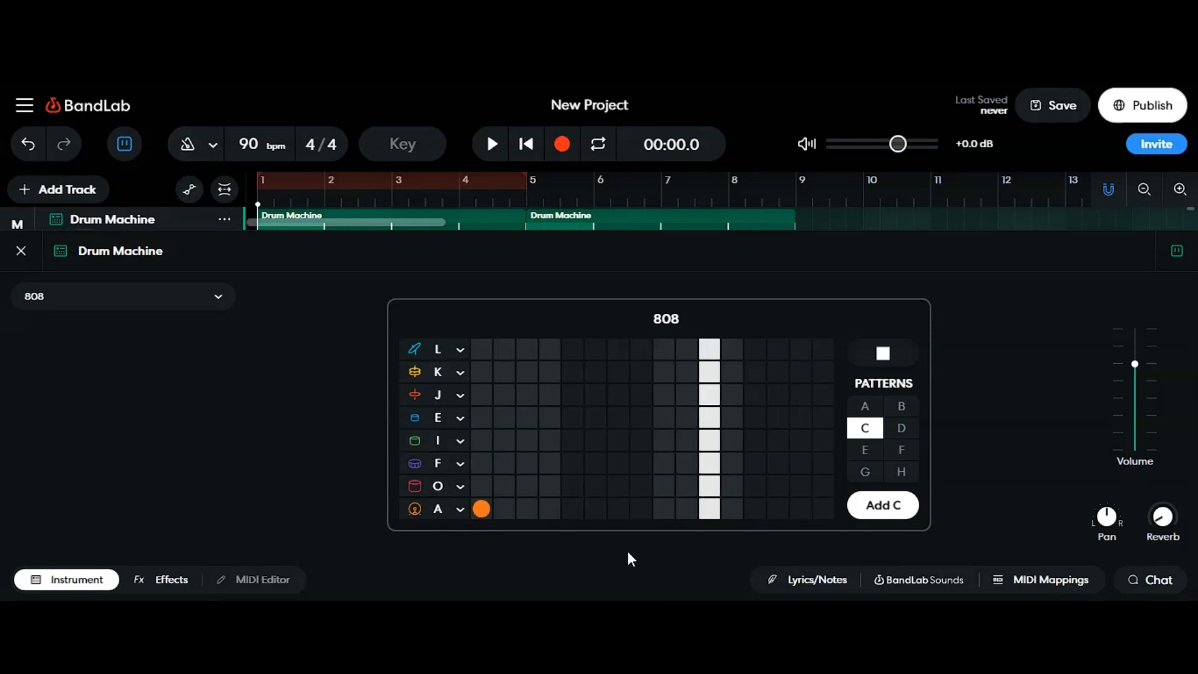
{"action": "left_click", "coordinate": [663, 507]}
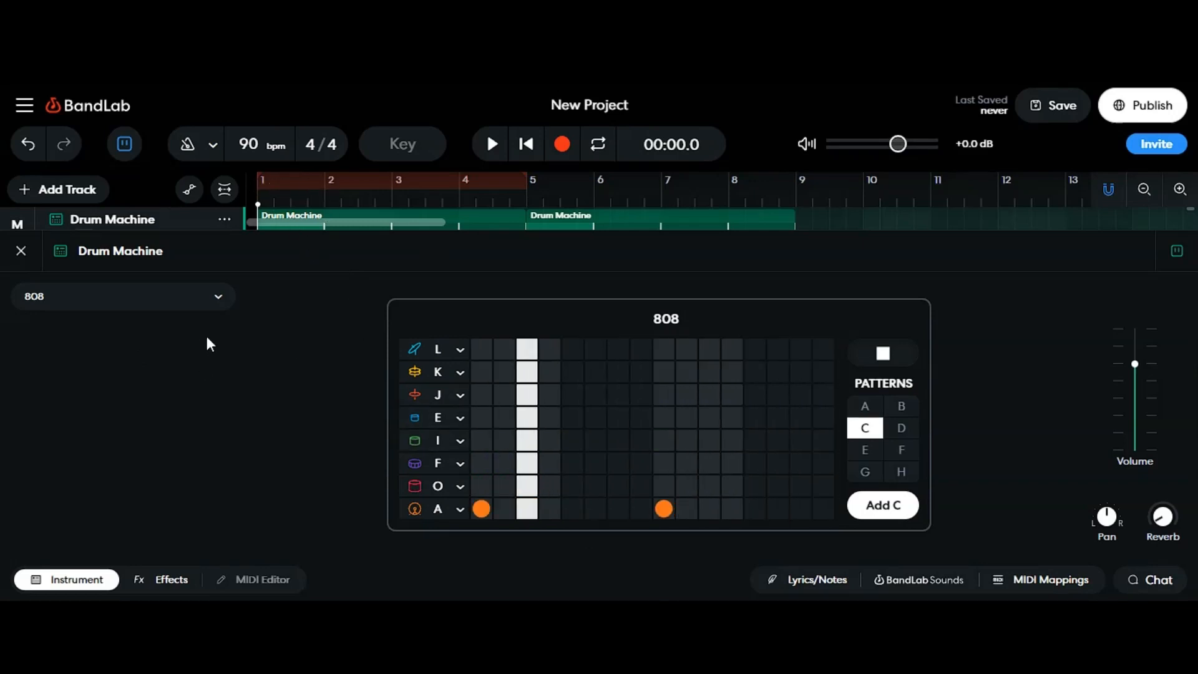
Step: Preview the snare row's sound and check its instrument assignment, stopping the playback
{"action": "left_click", "coordinate": [417, 469]}
{"action": "left_click", "coordinate": [449, 461]}
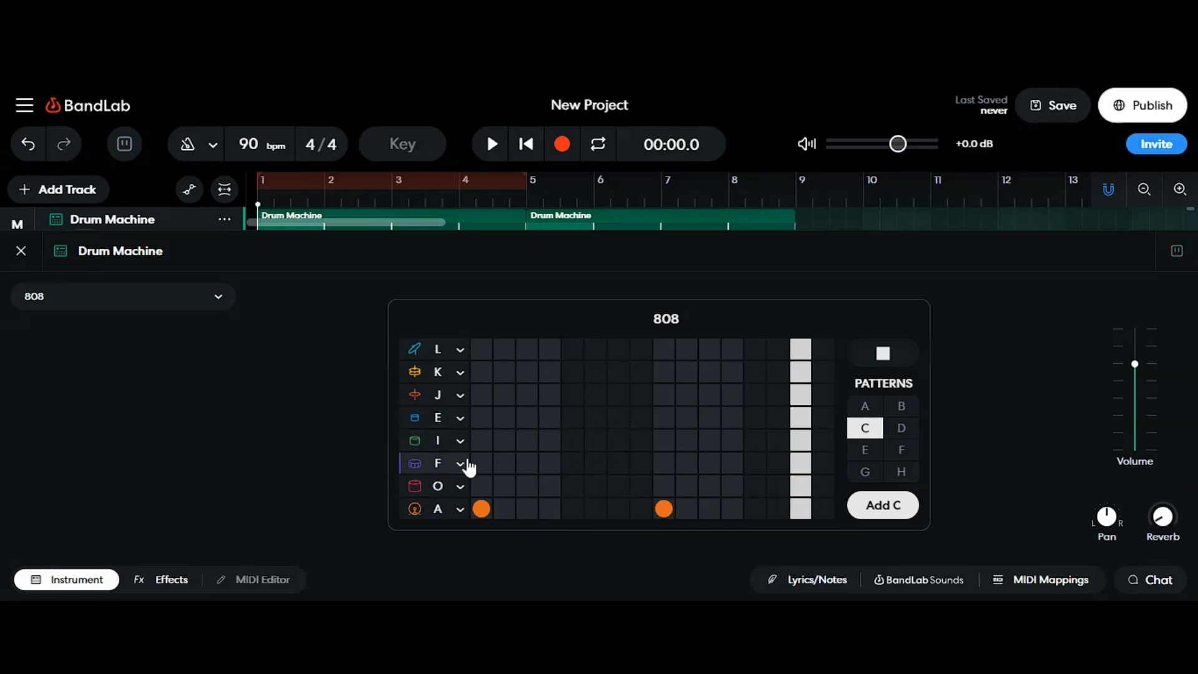
{"action": "left_click", "coordinate": [904, 365]}
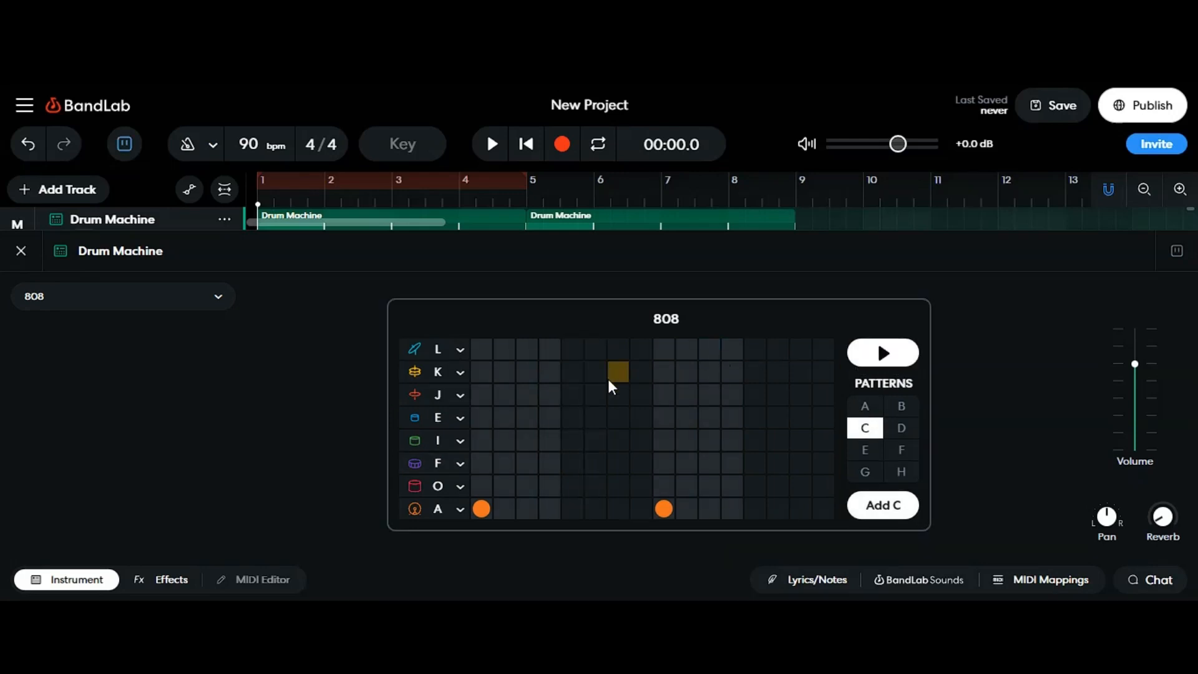
{"action": "left_click", "coordinate": [459, 463]}
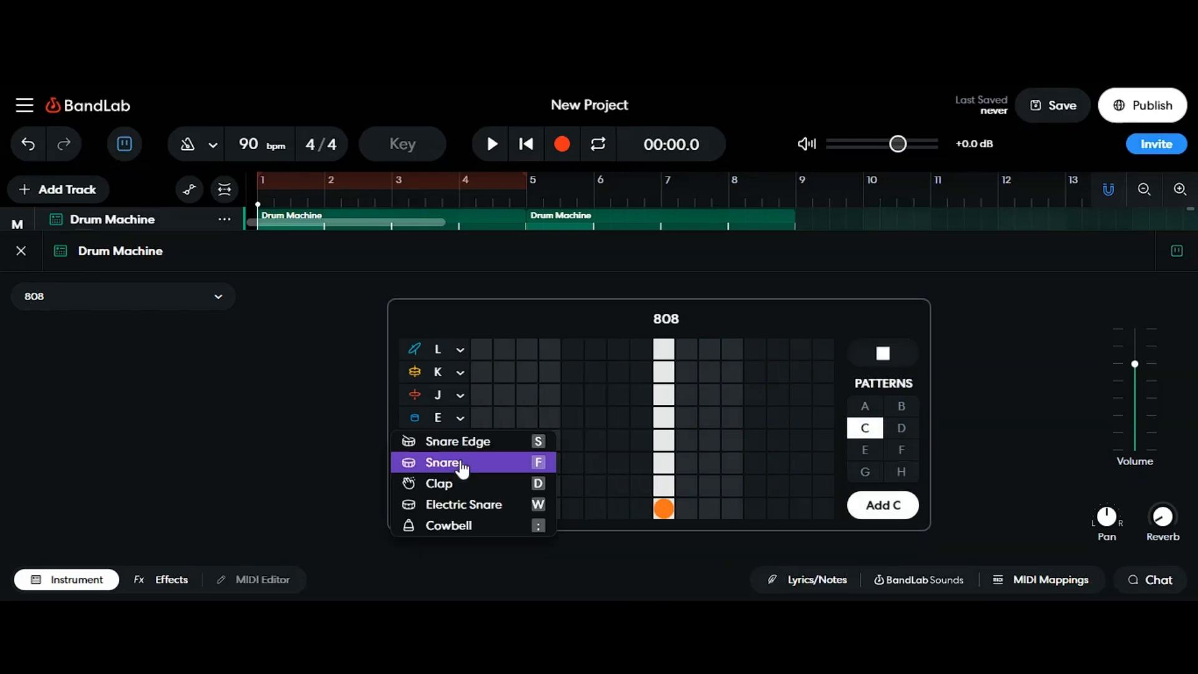
{"action": "left_click", "coordinate": [226, 391]}
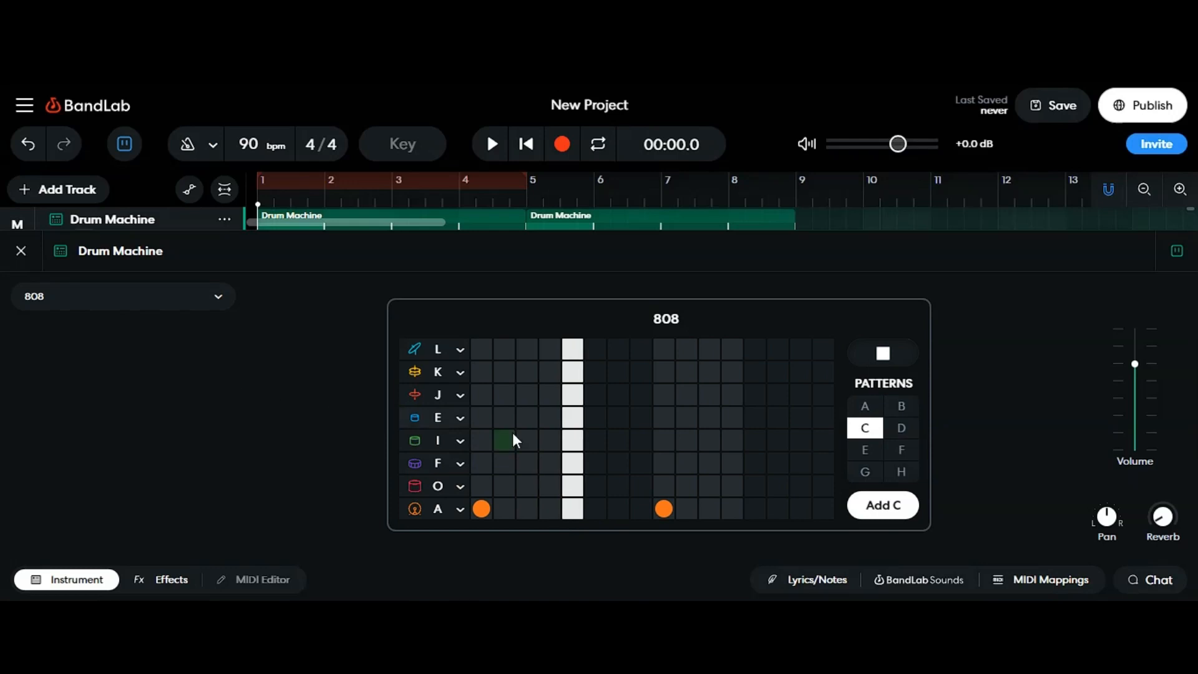
{"action": "left_click", "coordinate": [460, 468]}
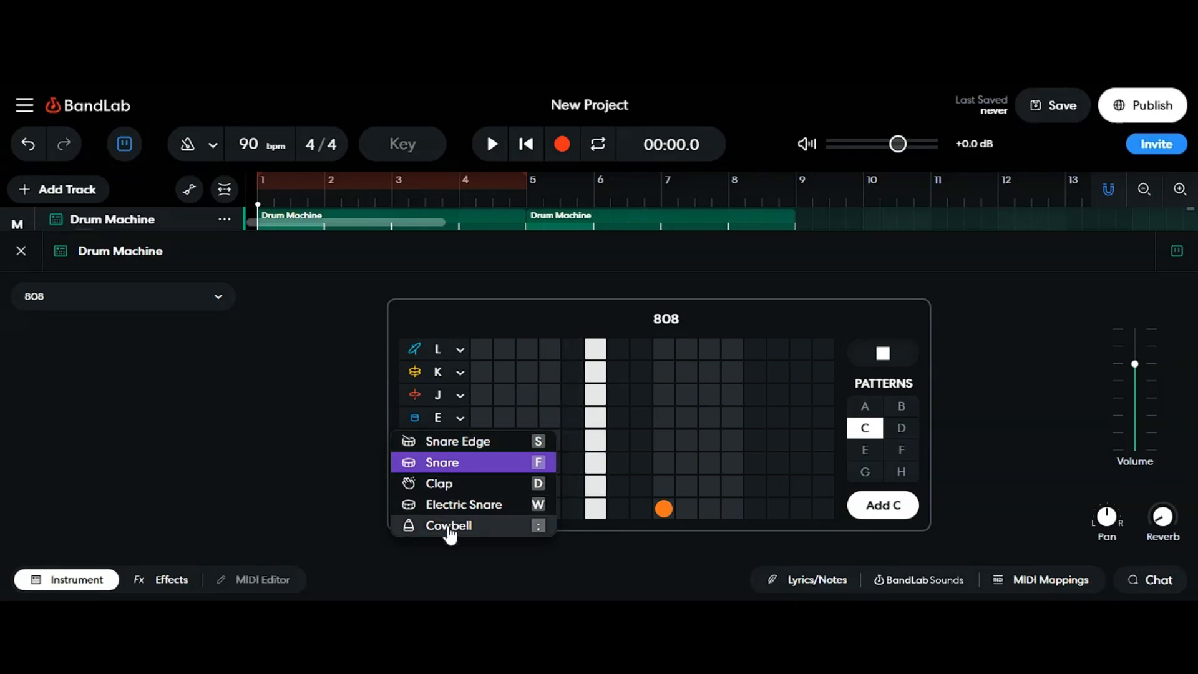
{"action": "left_click", "coordinate": [235, 459]}
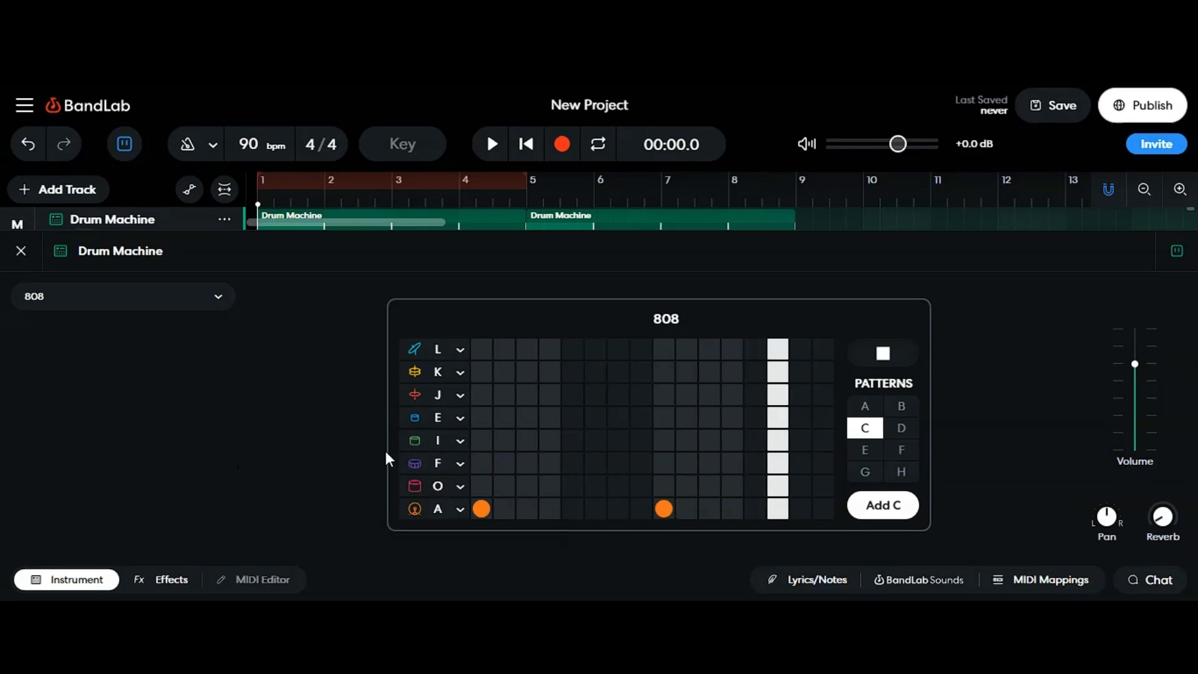
Step: Add snares on steps 5 and 13 and hi-hats on every odd step of pattern C
{"action": "left_click", "coordinate": [572, 463]}
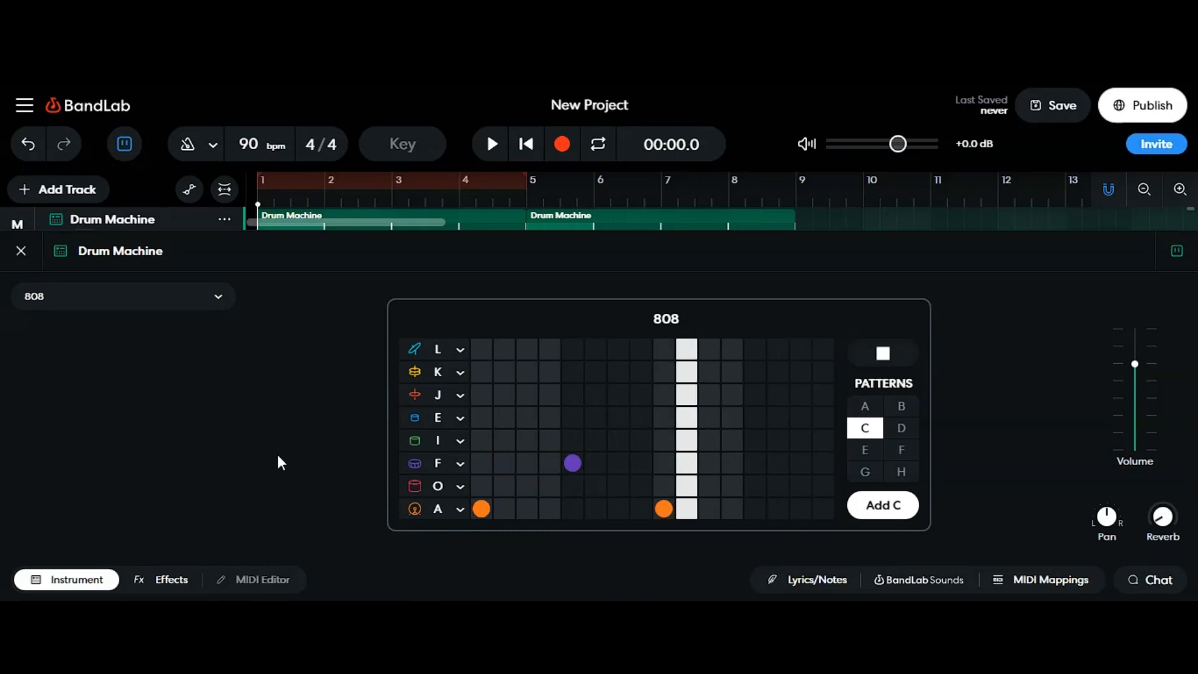
{"action": "left_click", "coordinate": [755, 463]}
{"action": "left_click", "coordinate": [482, 395]}
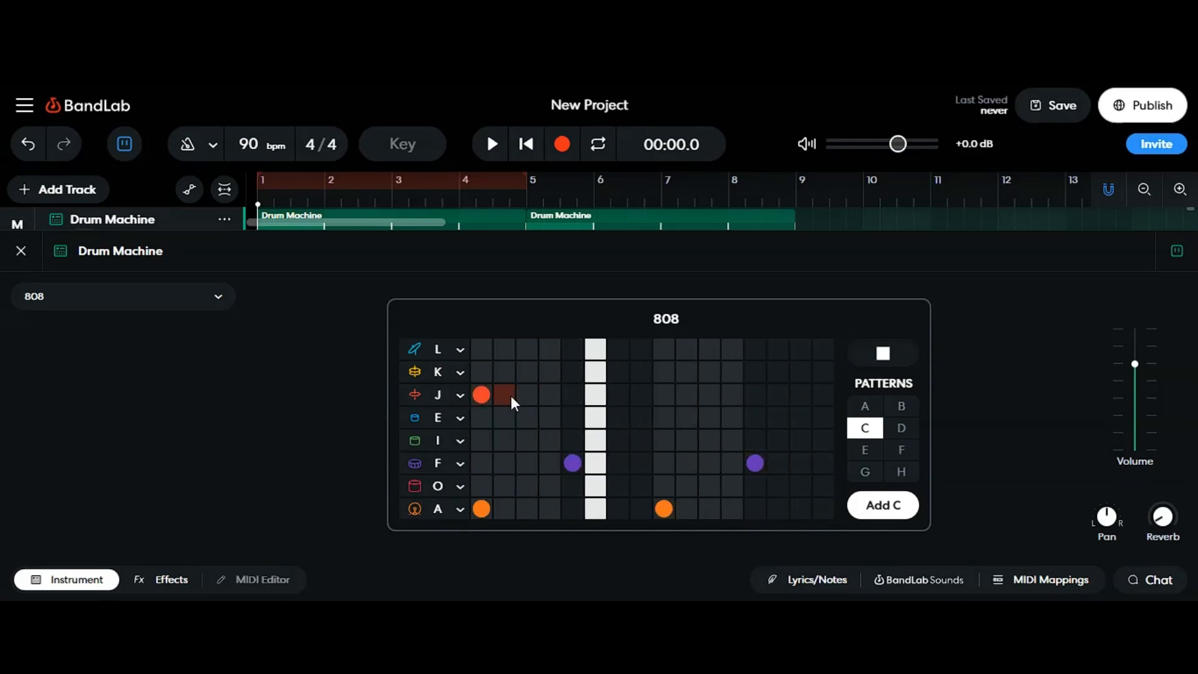
{"action": "left_click", "coordinate": [533, 392]}
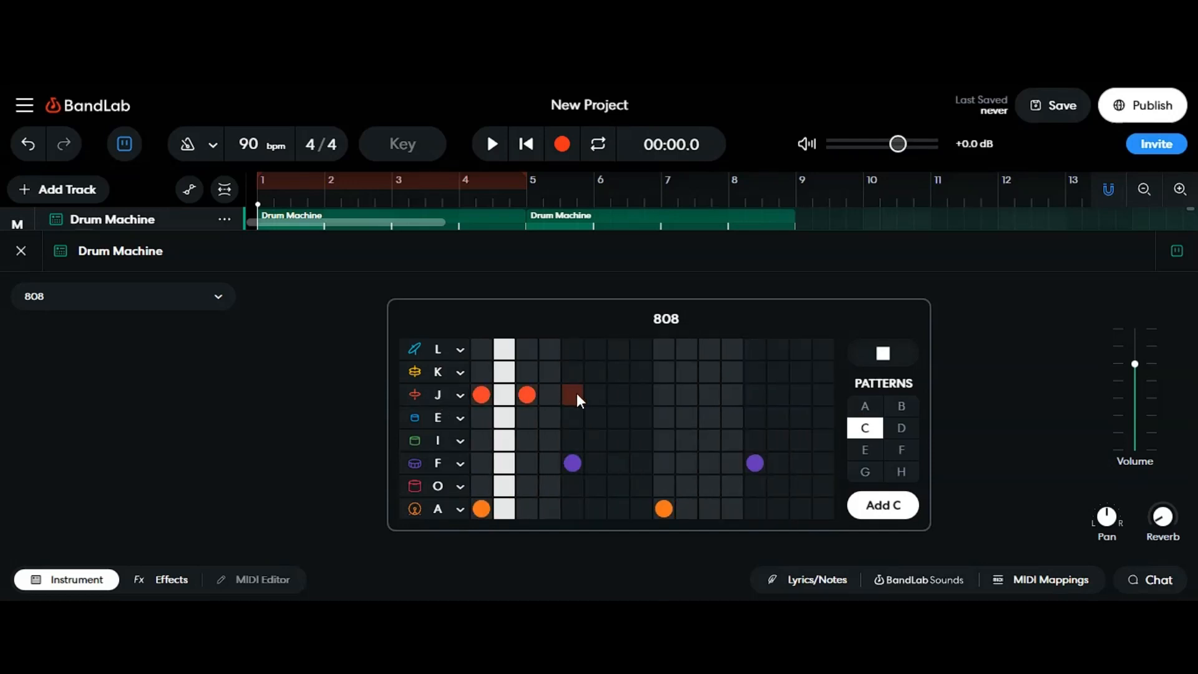
{"action": "left_click", "coordinate": [577, 393]}
{"action": "left_click", "coordinate": [618, 395]}
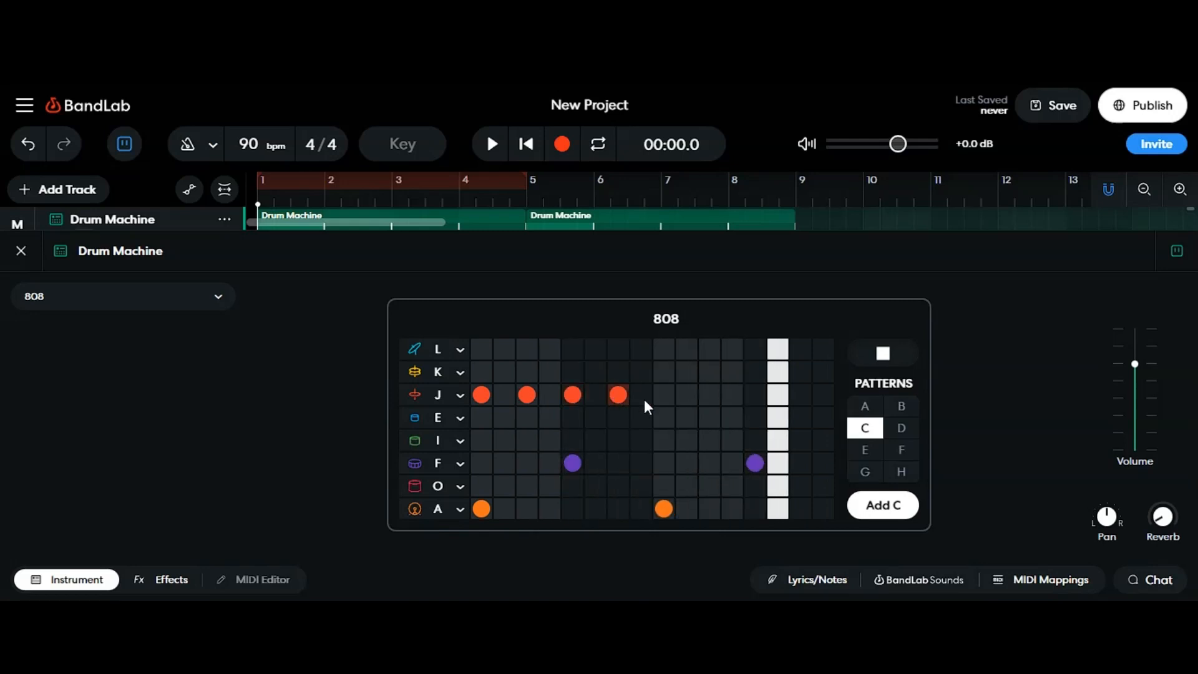
{"action": "left_click", "coordinate": [663, 397]}
{"action": "left_click", "coordinate": [713, 396]}
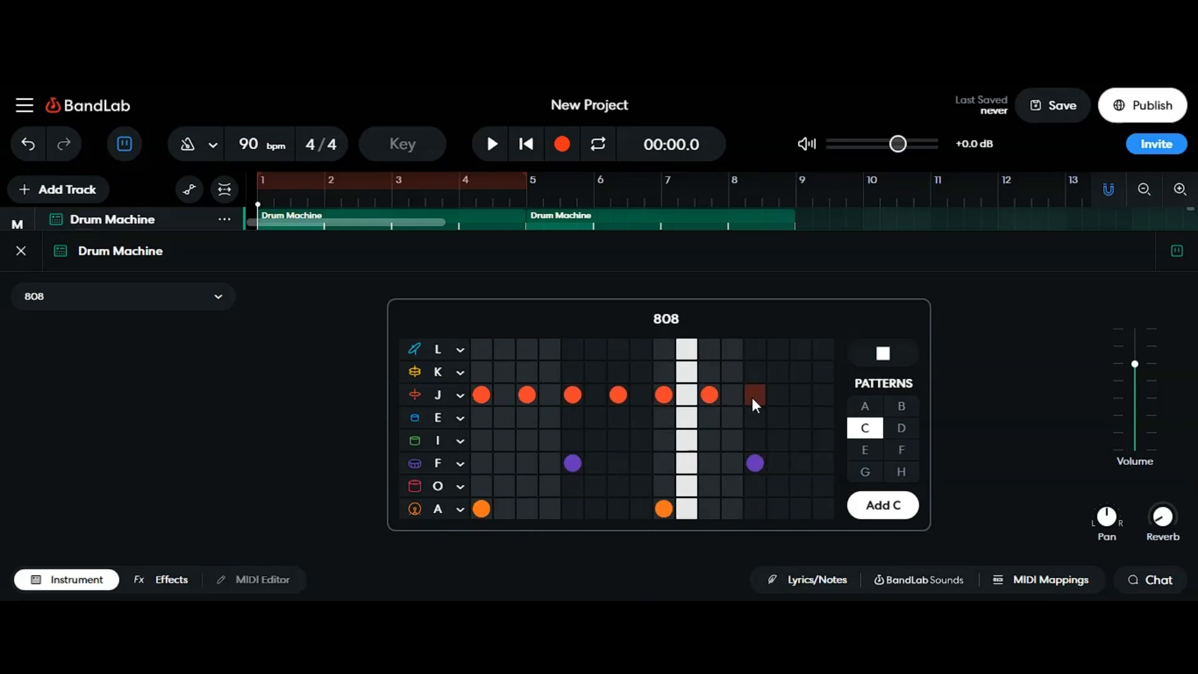
{"action": "left_click", "coordinate": [755, 398]}
{"action": "left_click", "coordinate": [798, 398]}
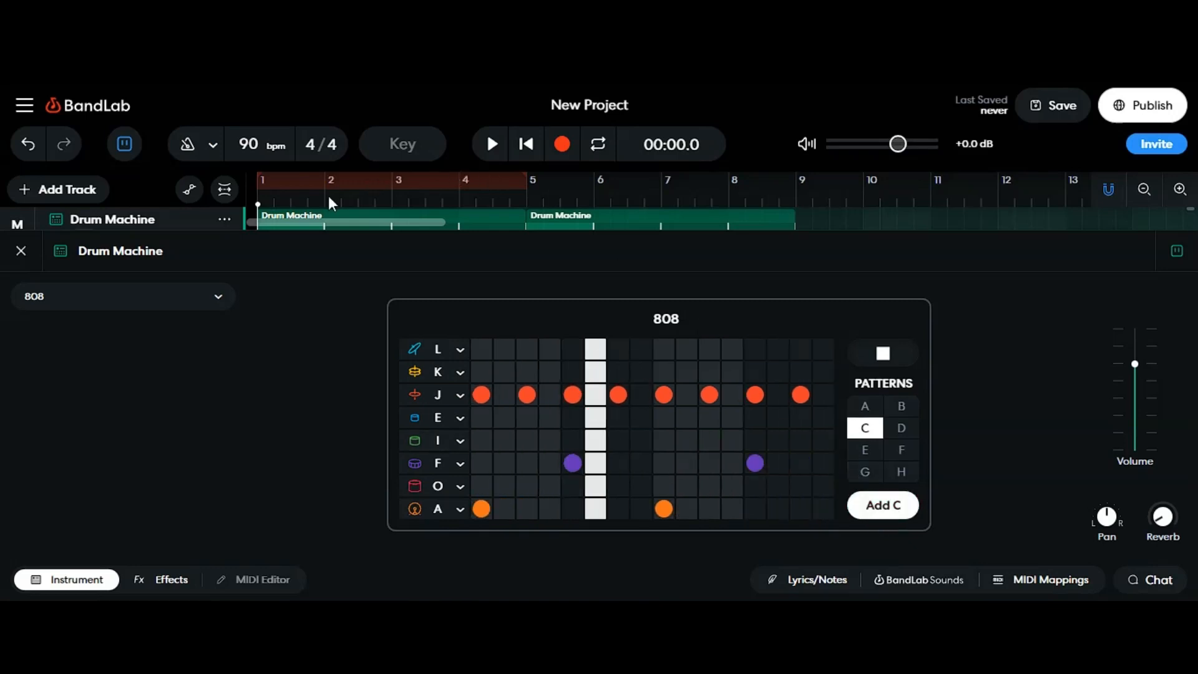
Step: Replace the track's pattern A and B regions with a single pattern C region
{"action": "left_click", "coordinate": [92, 582]}
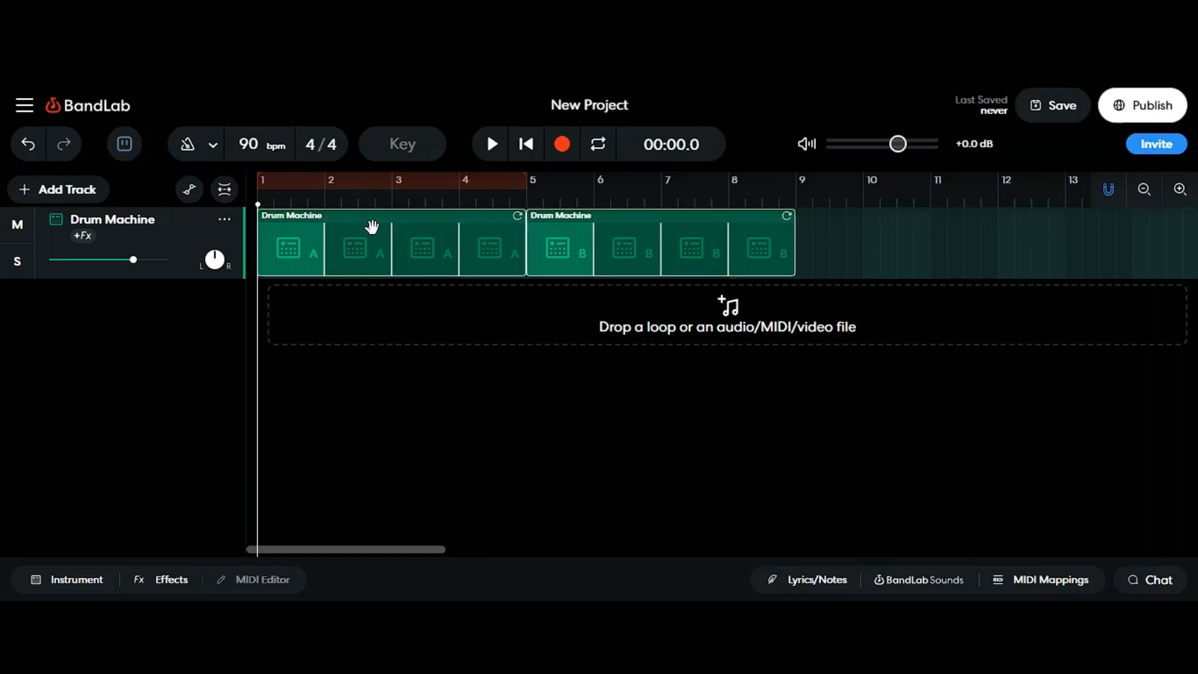
{"action": "key", "text": "Delete"}
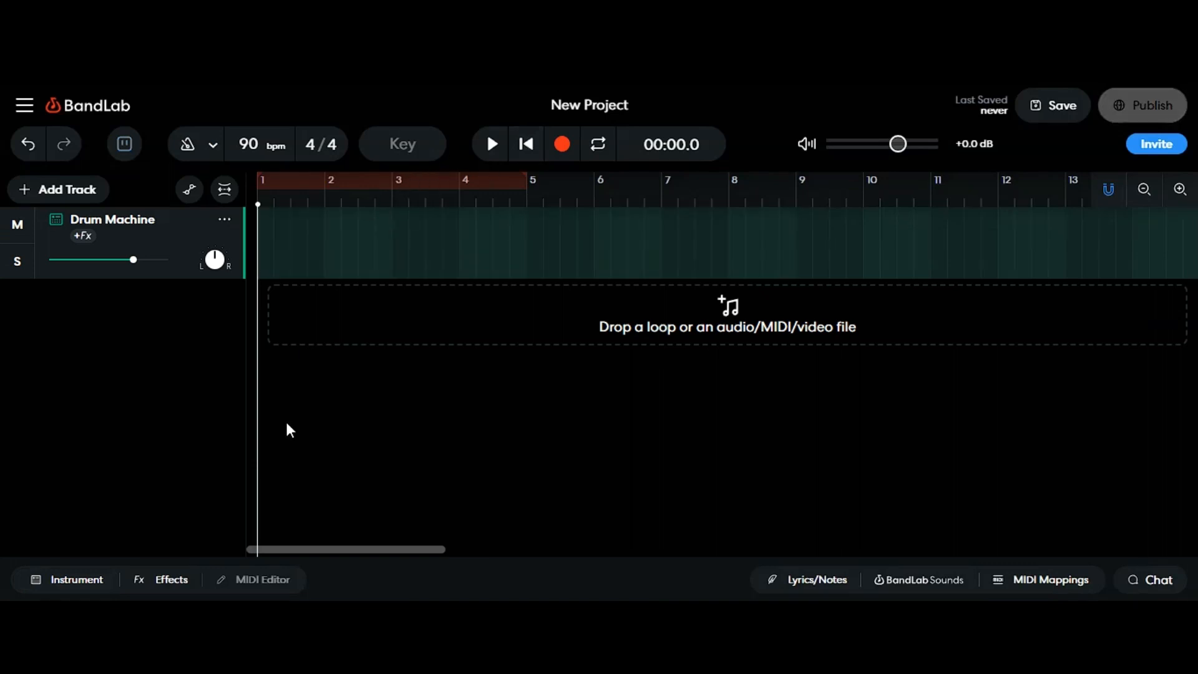
{"action": "left_click", "coordinate": [70, 588]}
{"action": "left_click", "coordinate": [904, 505]}
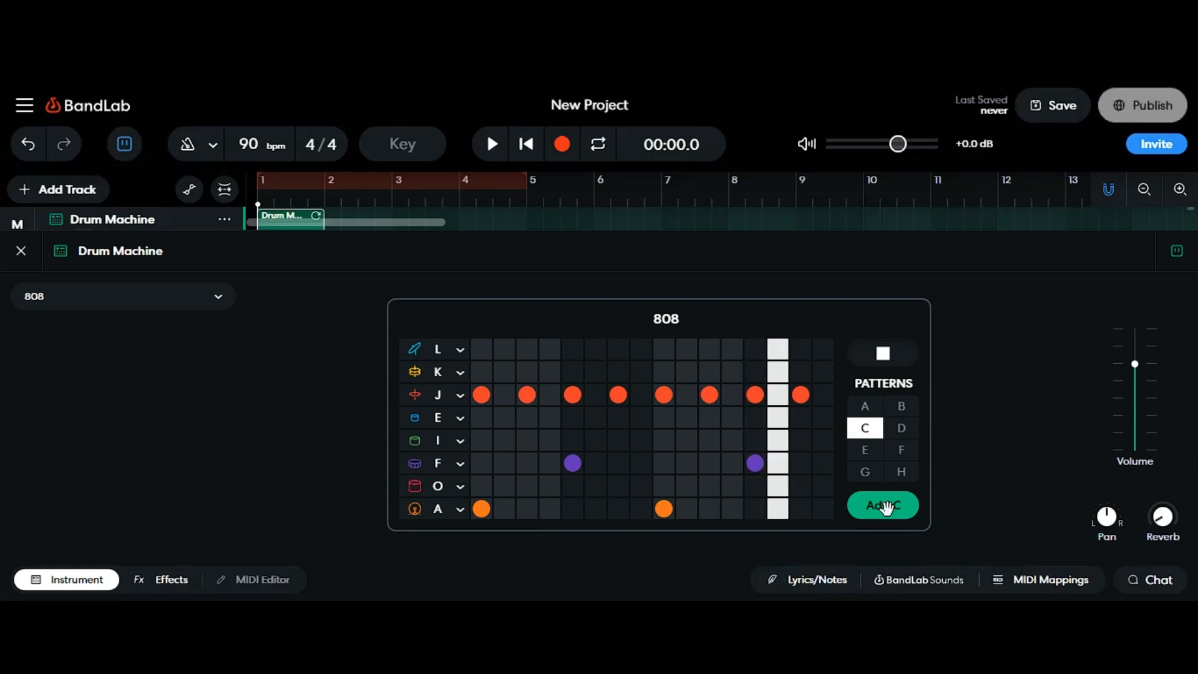
{"action": "left_click", "coordinate": [92, 581]}
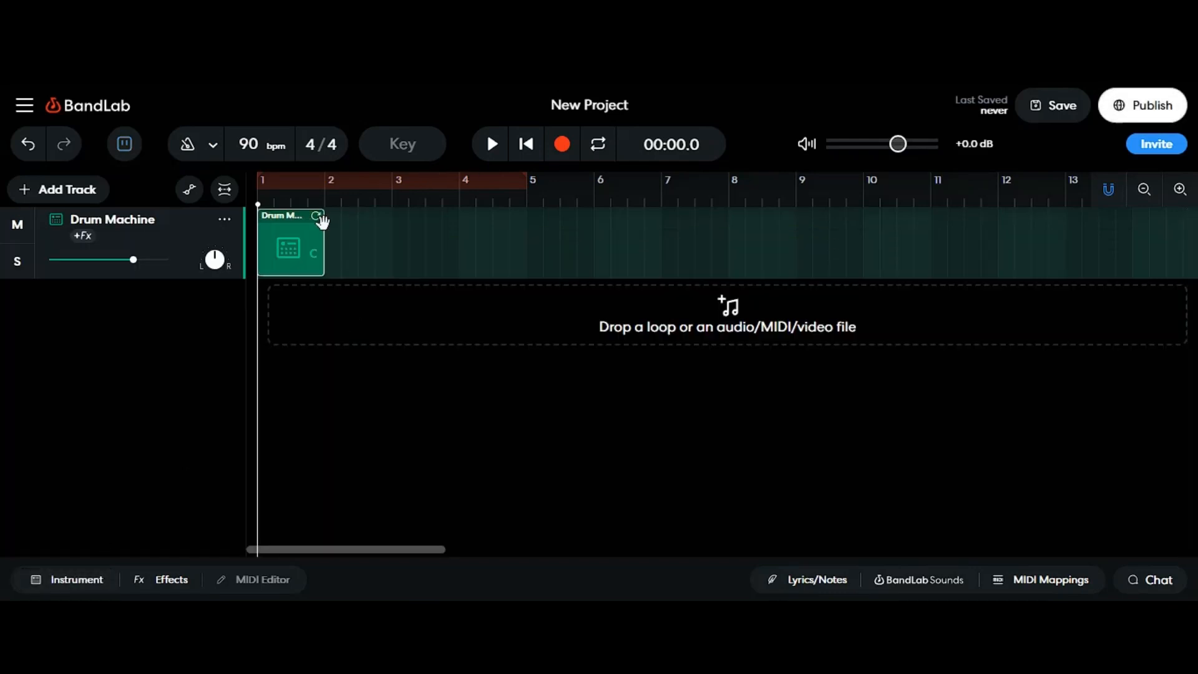
Step: Extend the pattern C region to loop across four bars and play the arrangement
{"action": "left_click_drag", "start_coordinate": [315, 214], "coordinate": [525, 214]}
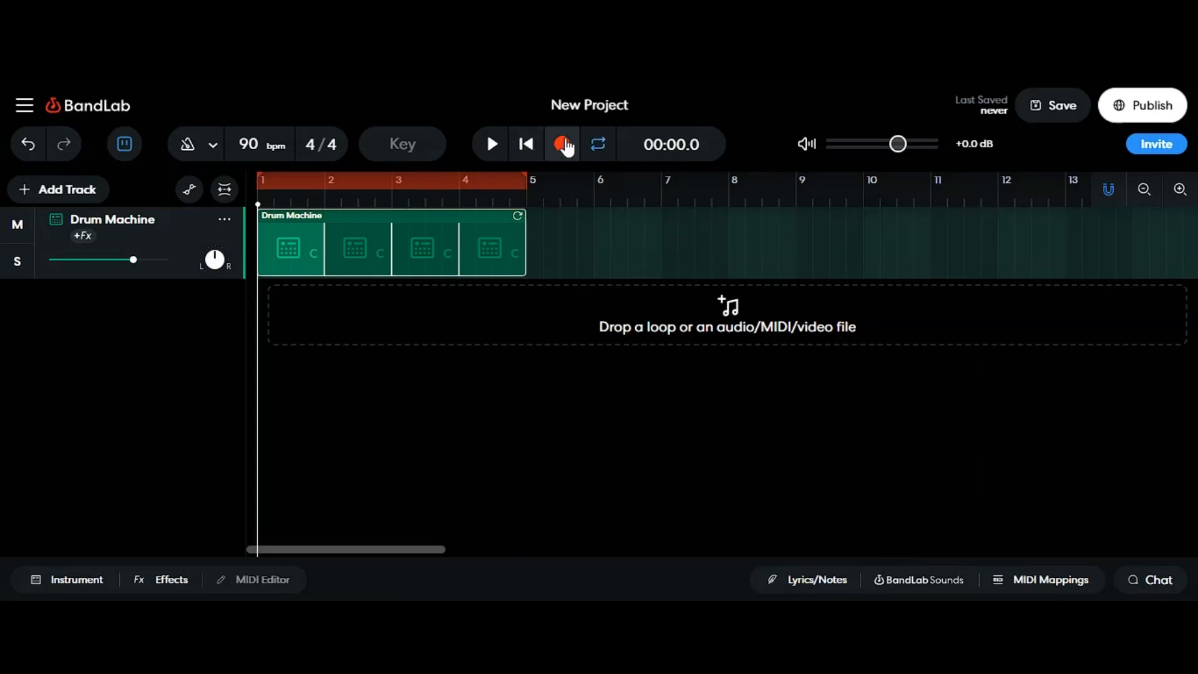
{"action": "left_click", "coordinate": [491, 146]}
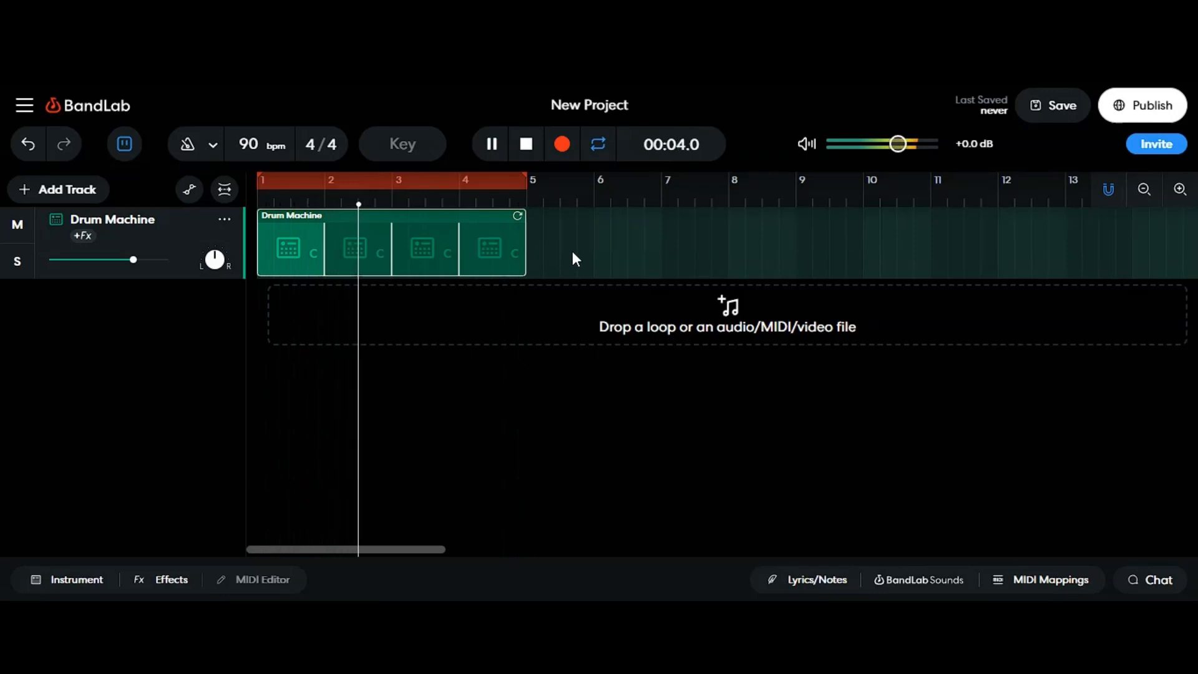
Step: Add a new instrument track and preview a few of its Grand Piano keys
{"action": "left_click", "coordinate": [48, 193]}
{"action": "left_click", "coordinate": [114, 338]}
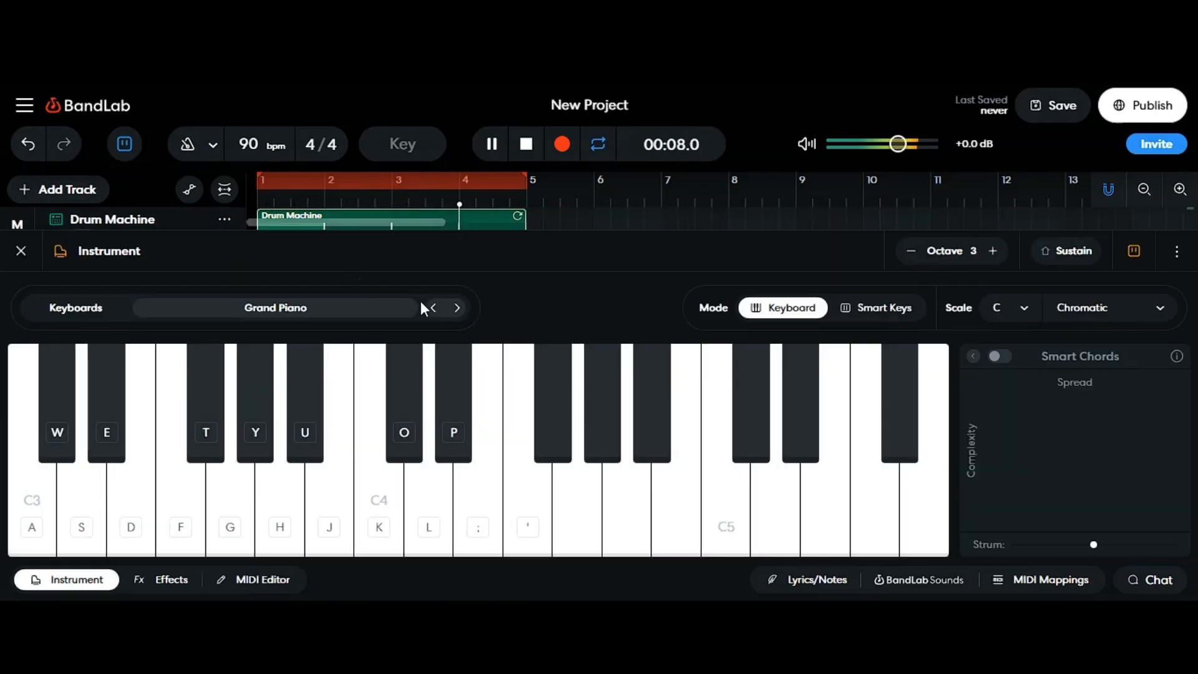
{"action": "key", "text": "l"}
{"action": "key", "text": "h"}
{"action": "key", "text": "j"}
Step: Open the MIDI editor and draw a note about one beat long at the start of the instrument region
{"action": "left_click", "coordinate": [273, 585]}
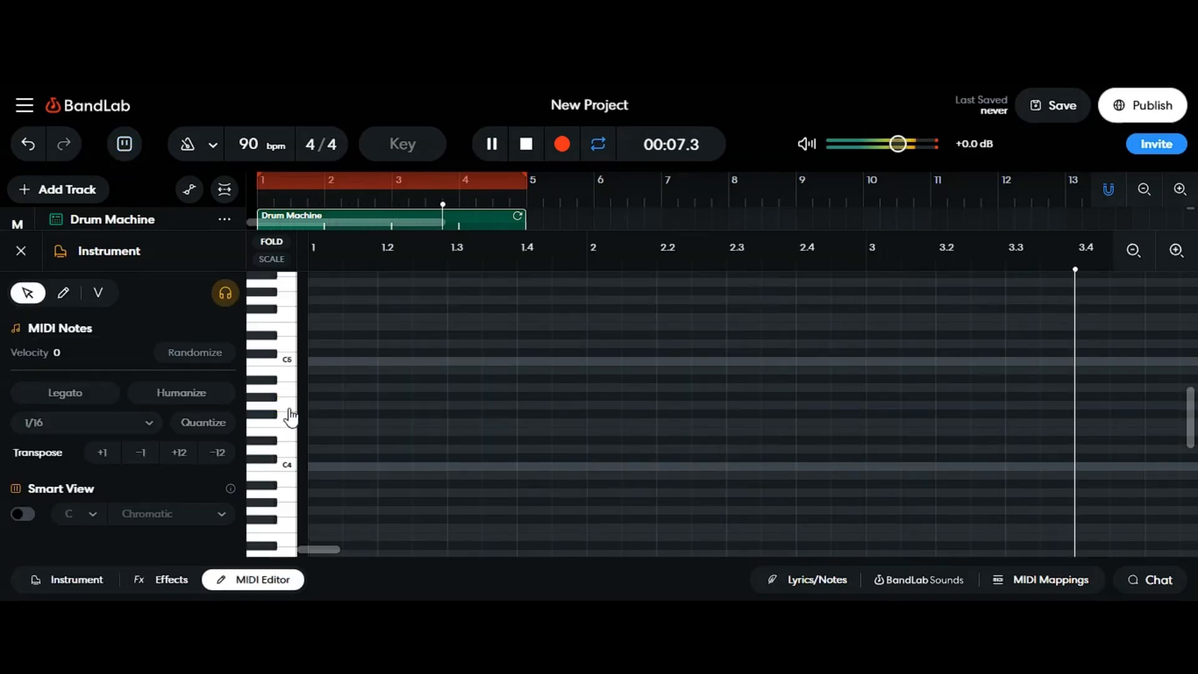
{"action": "left_click", "coordinate": [289, 409]}
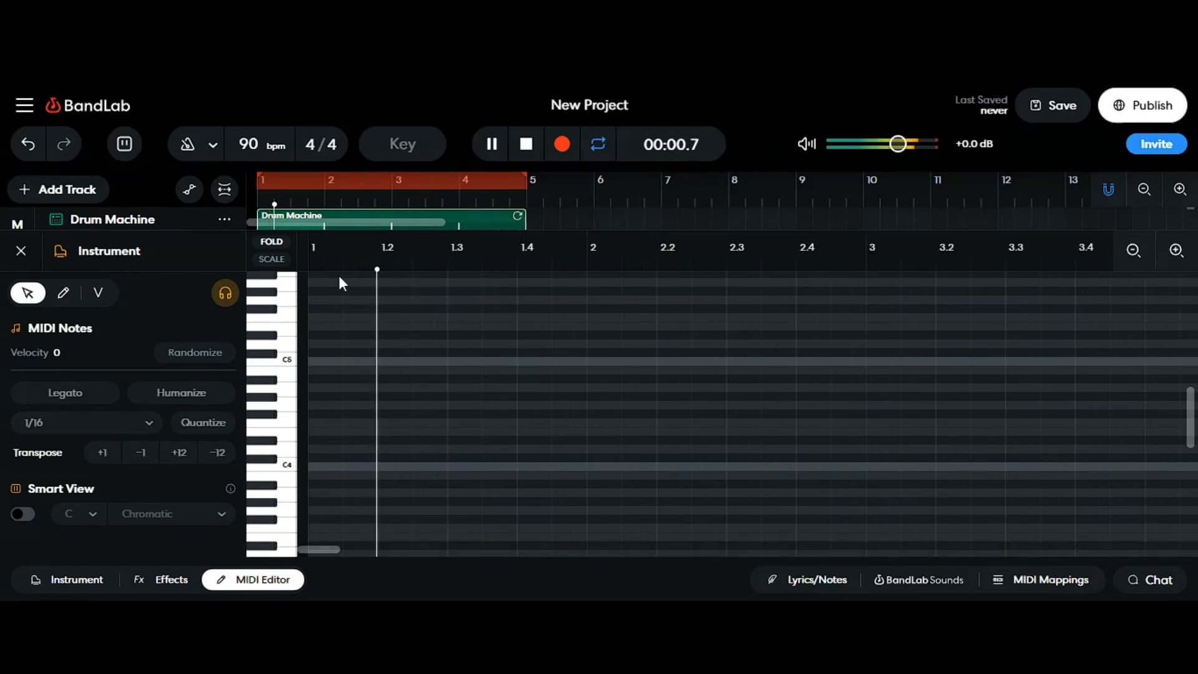
{"action": "left_click", "coordinate": [527, 144]}
{"action": "left_click", "coordinate": [289, 410]}
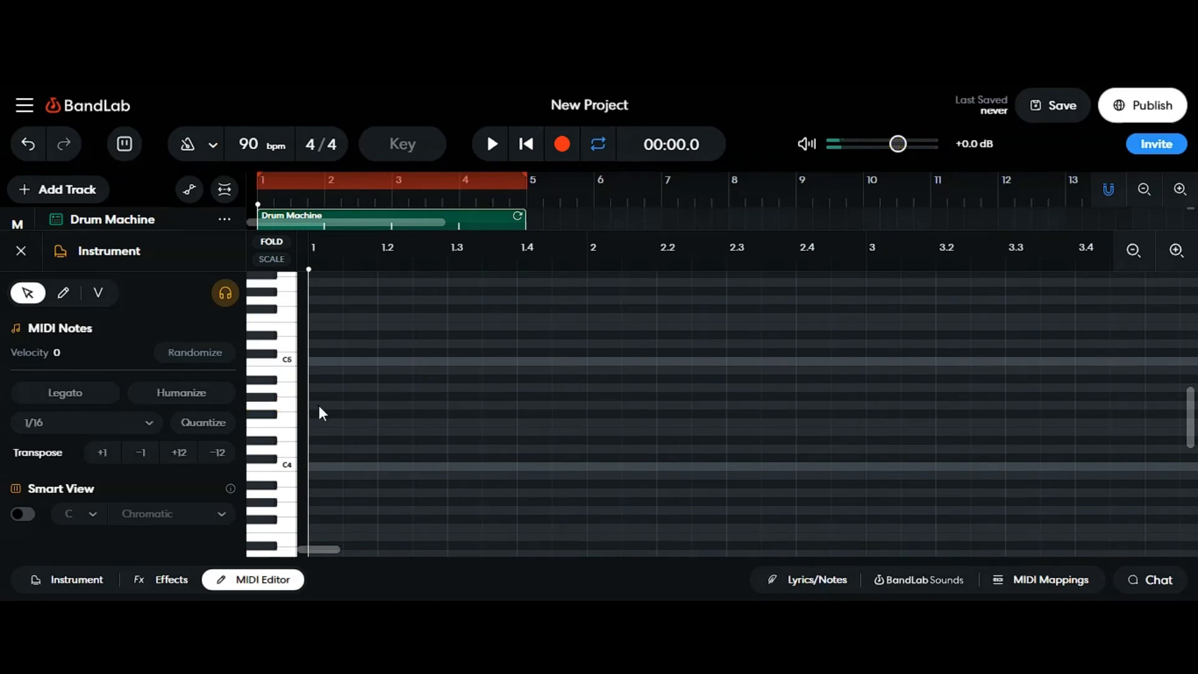
{"action": "double_click", "coordinate": [318, 406]}
{"action": "left_click_drag", "start_coordinate": [338, 404], "coordinate": [488, 402]}
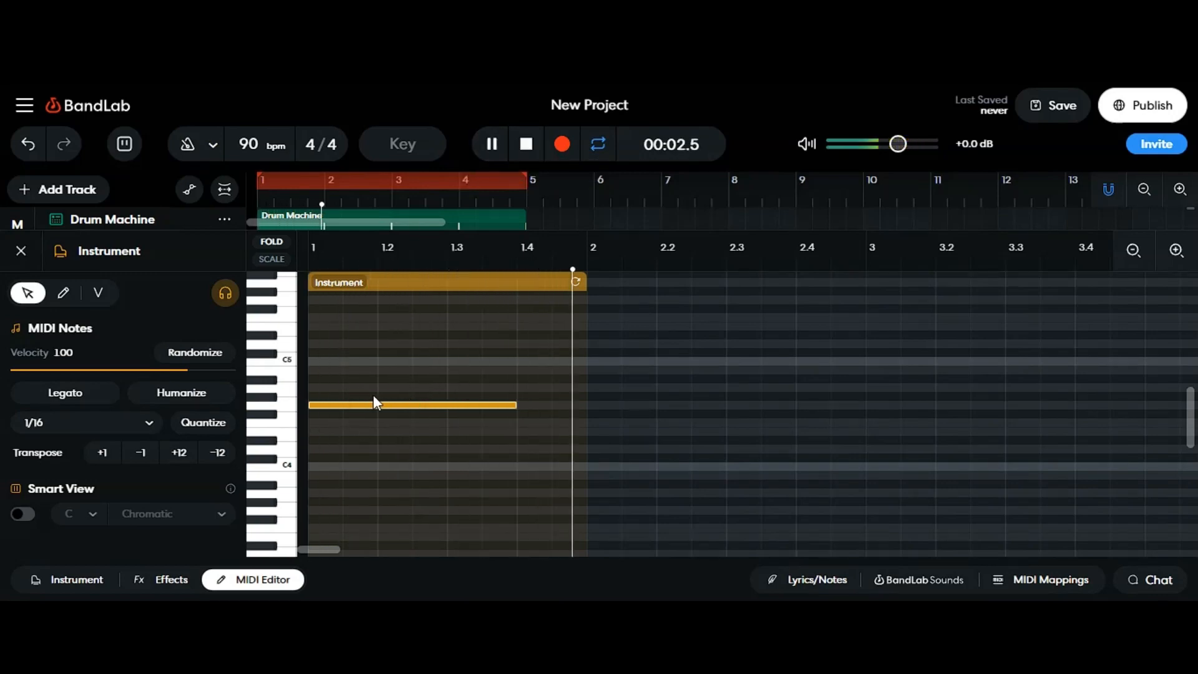
{"action": "key", "text": "g"}
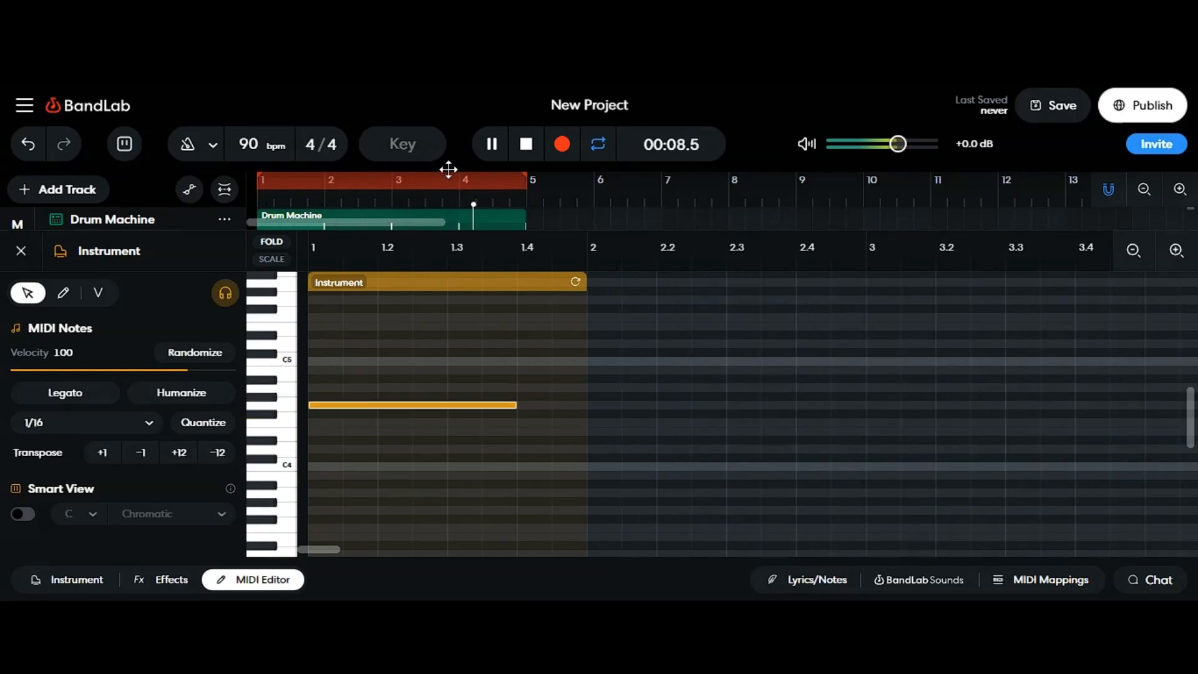
Step: Close the MIDI editor, stop playback and set the project key to C major
{"action": "left_click", "coordinate": [250, 579]}
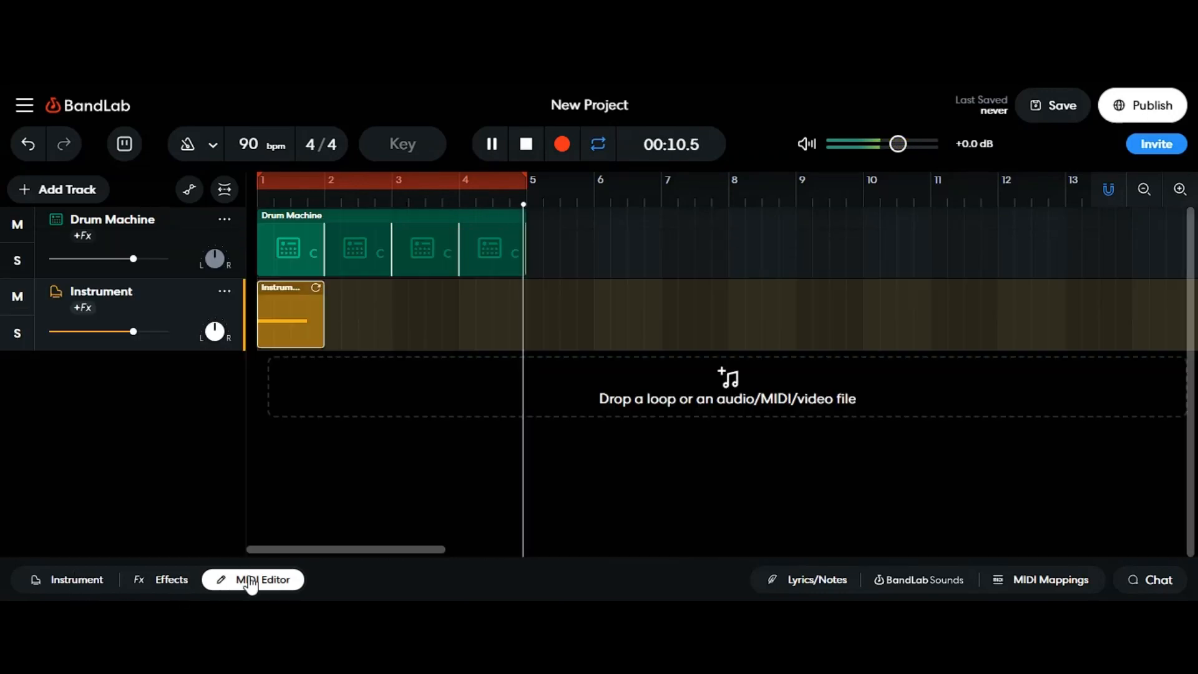
{"action": "left_click", "coordinate": [525, 145]}
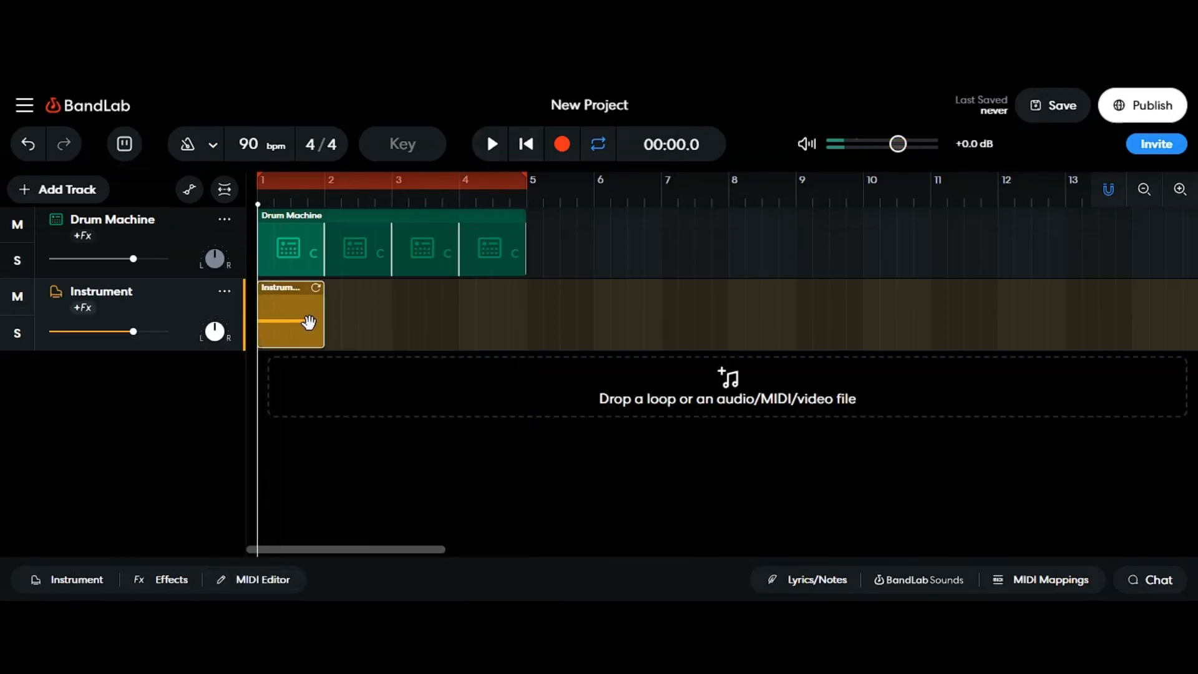
{"action": "left_click", "coordinate": [401, 150]}
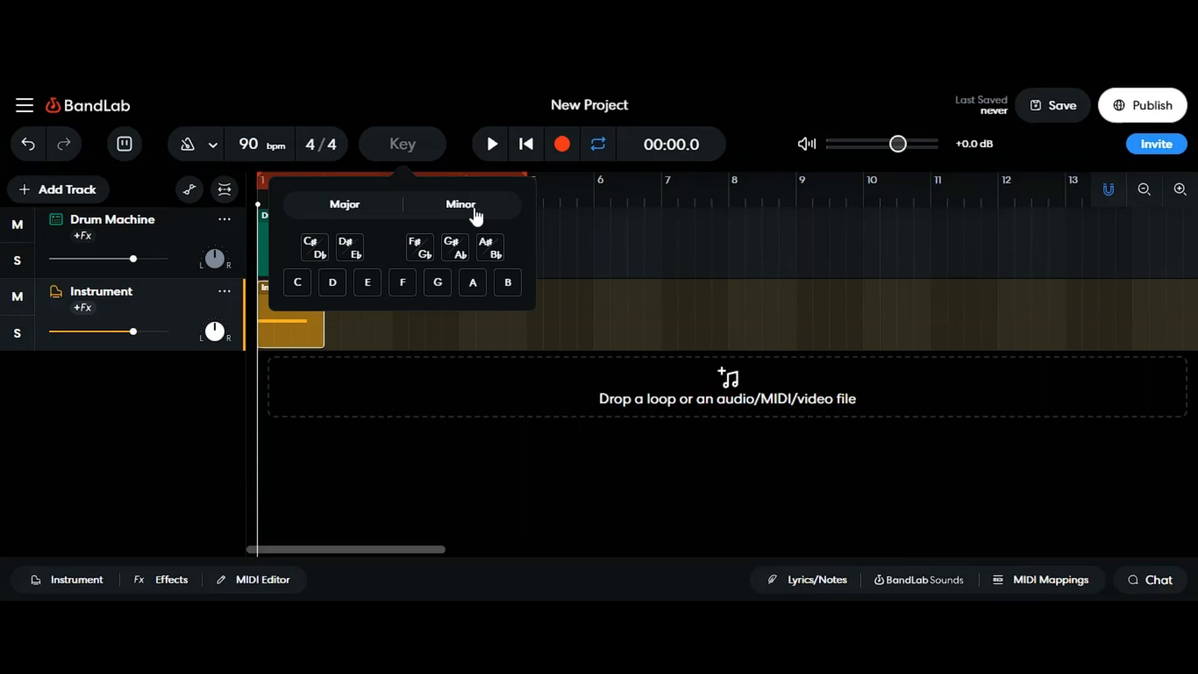
{"action": "left_click", "coordinate": [346, 214]}
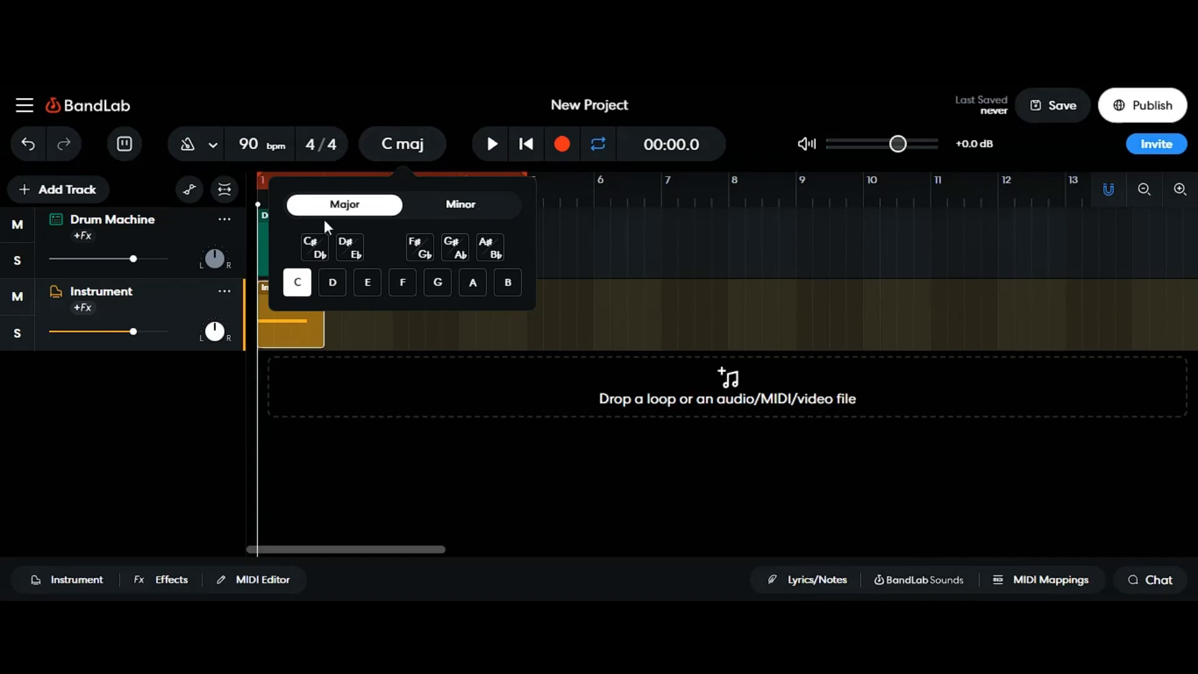
{"action": "left_click", "coordinate": [331, 98]}
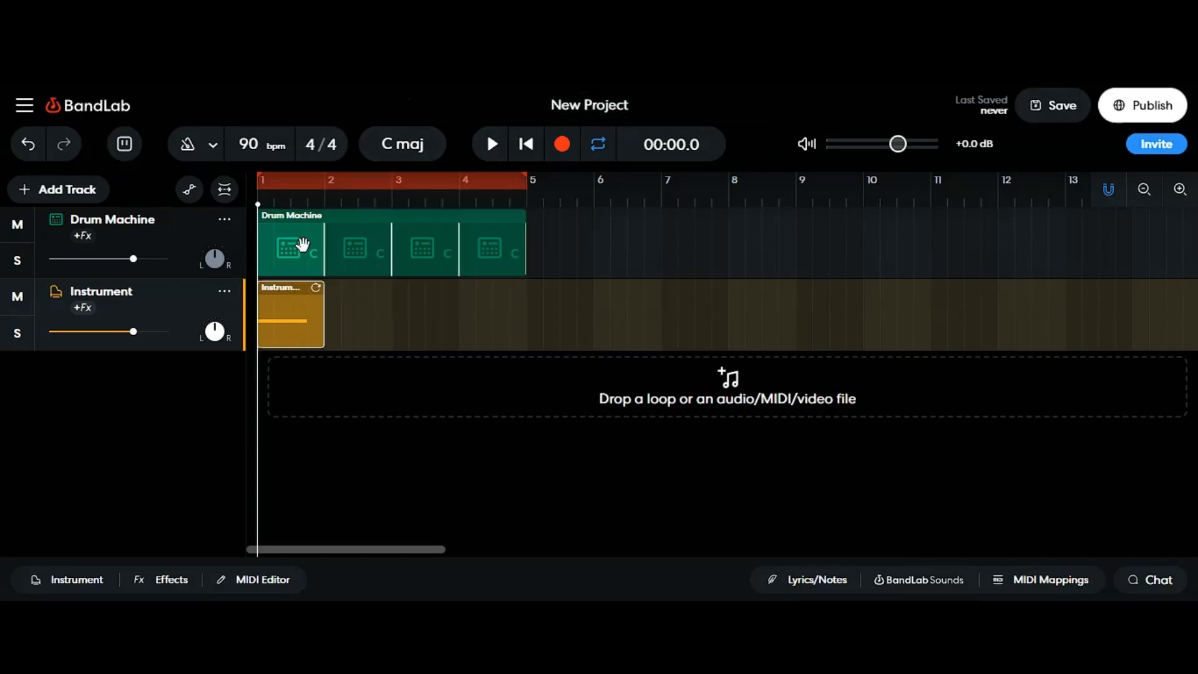
Step: Preview the instrument's keys within the C major scale
{"action": "left_click", "coordinate": [68, 580]}
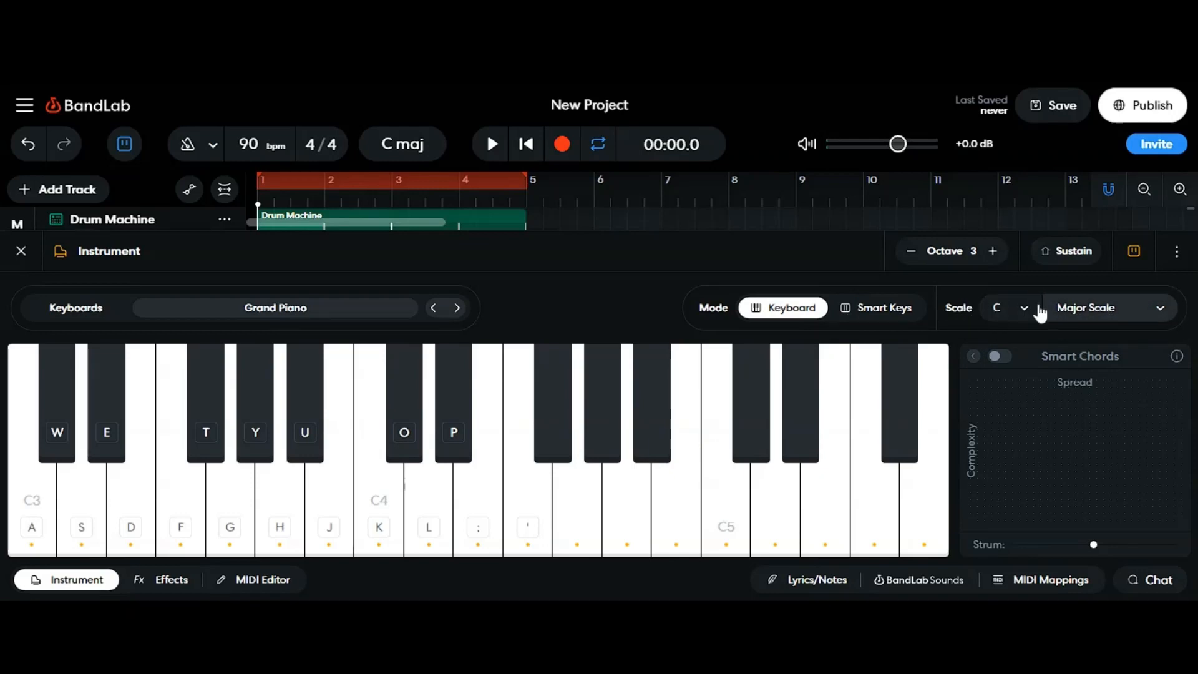
{"action": "key", "text": "h"}
{"action": "key", "text": "j"}
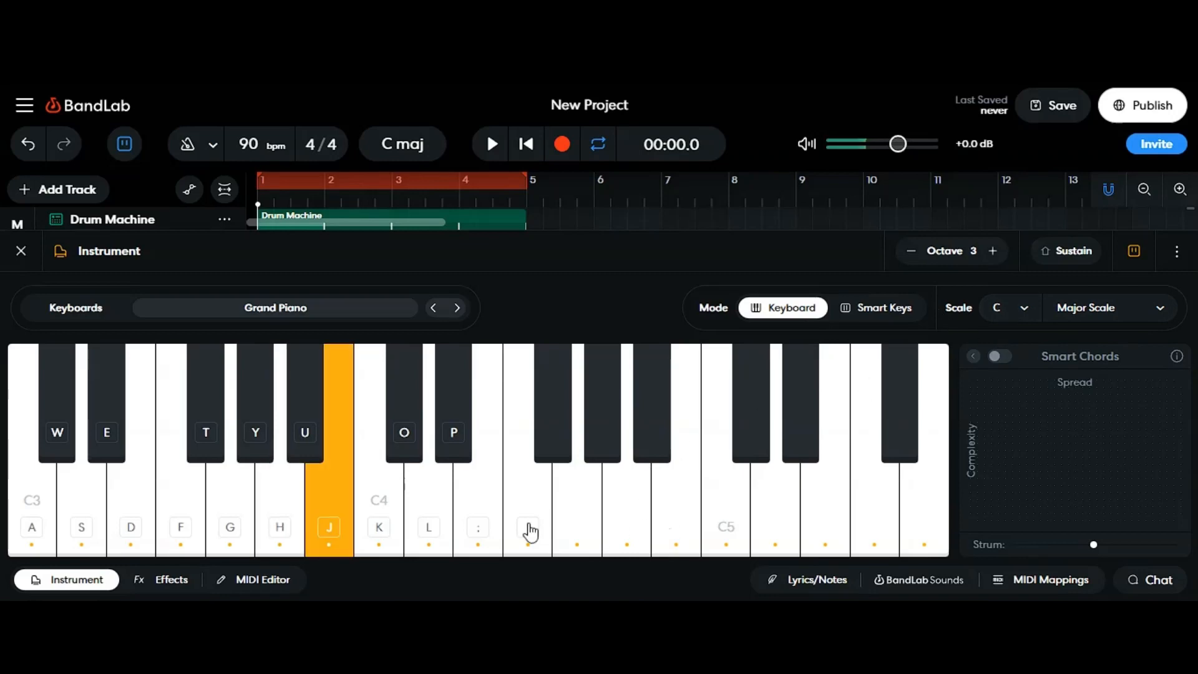
{"action": "key", "text": "d"}
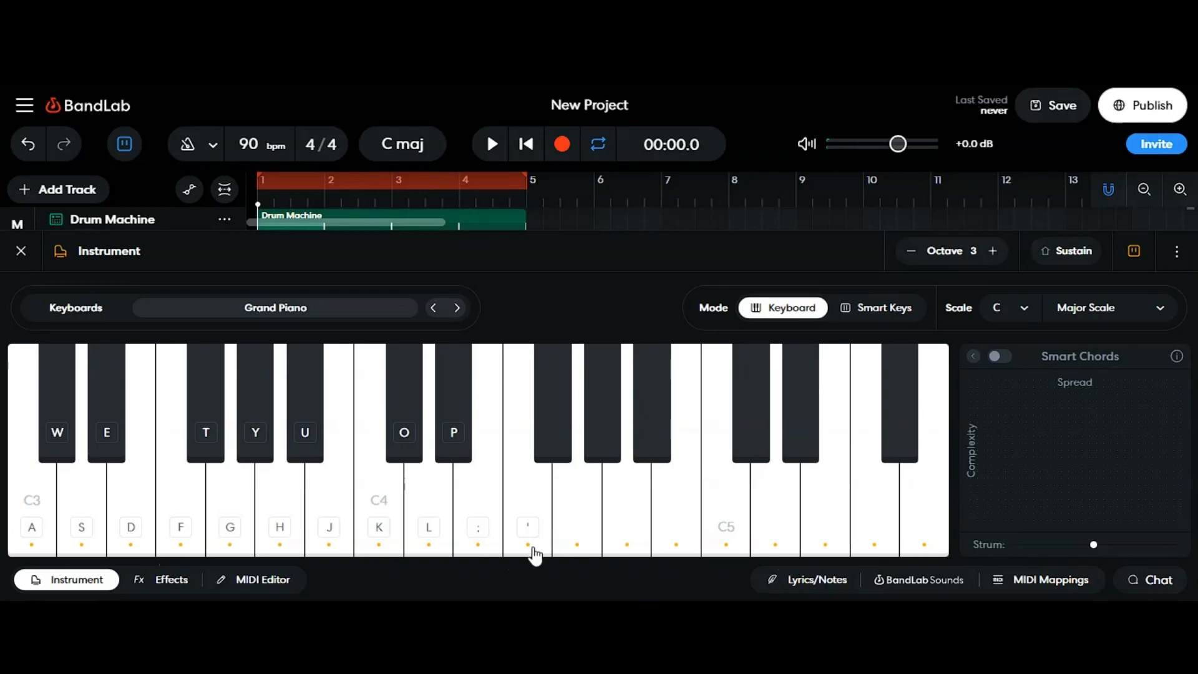
{"action": "key", "text": "f"}
{"action": "key", "text": "g"}
{"action": "key", "text": "h"}
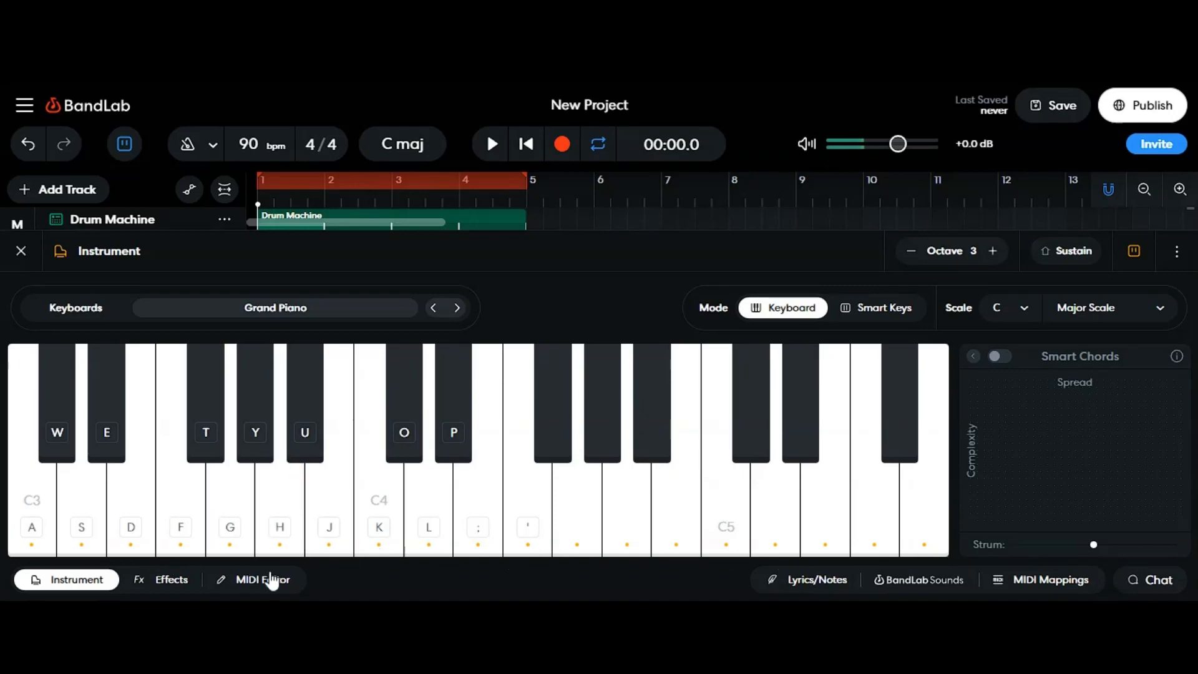
Step: Turn on Smart View in the MIDI editor and stack three more notes above the first to form a chord
{"action": "left_click", "coordinate": [268, 581]}
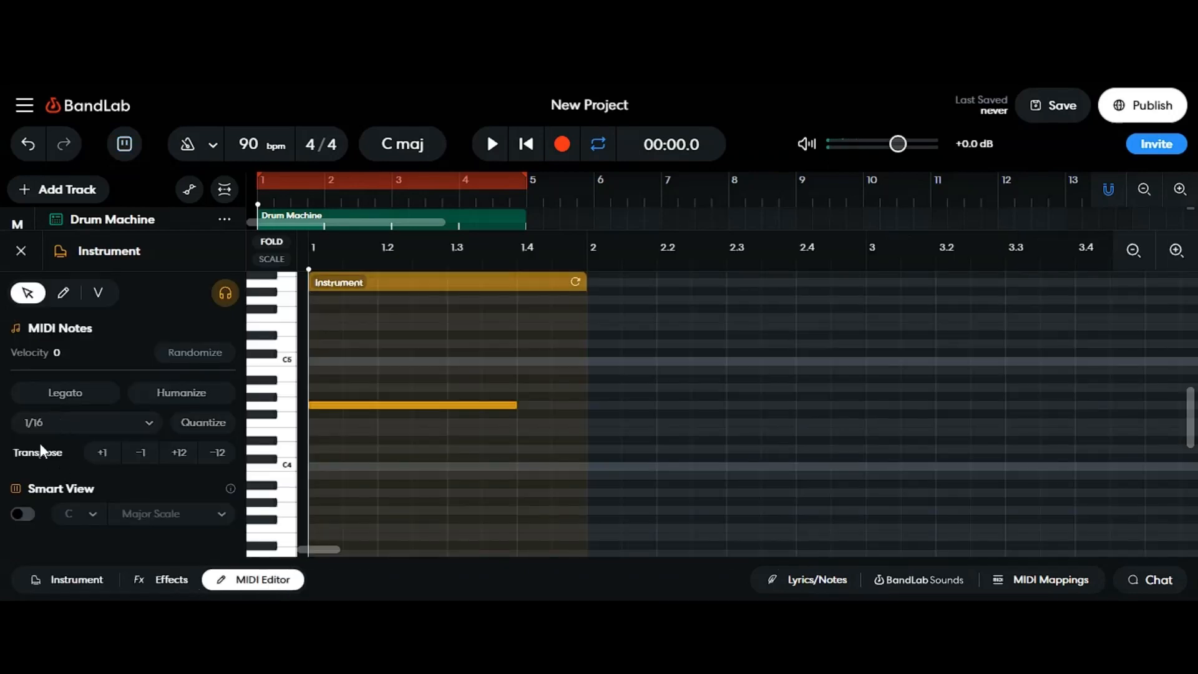
{"action": "left_click", "coordinate": [23, 514]}
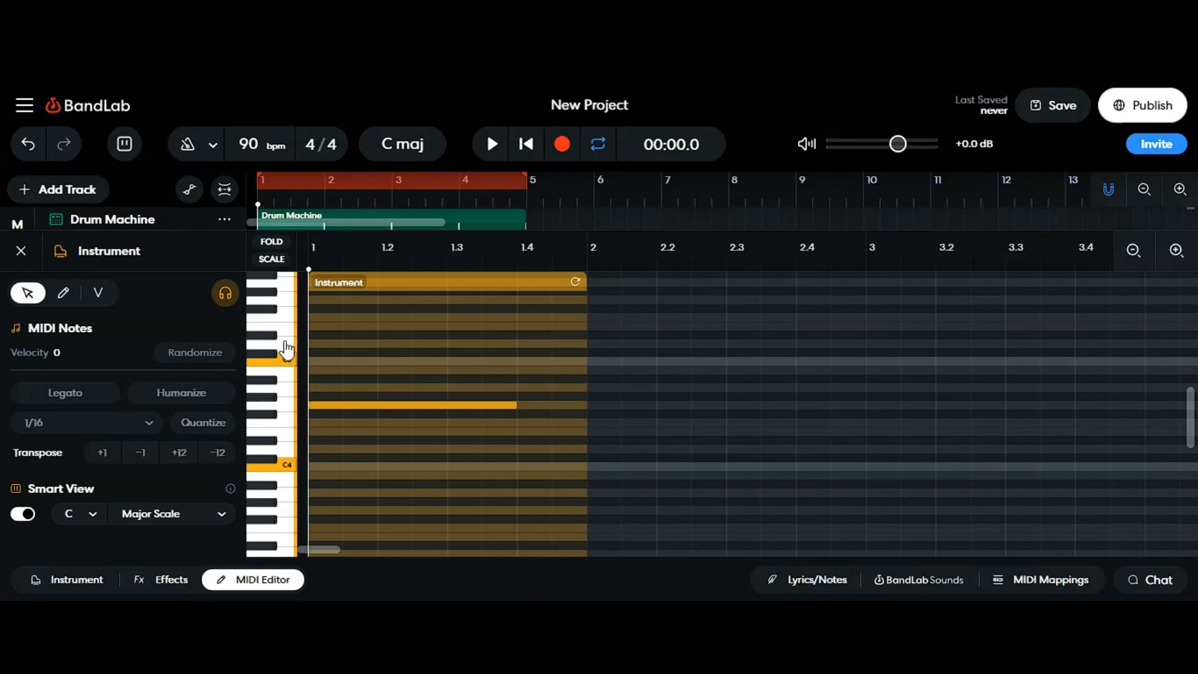
{"action": "left_click", "coordinate": [269, 447]}
{"action": "left_click", "coordinate": [269, 417]}
{"action": "double_click", "coordinate": [326, 386]}
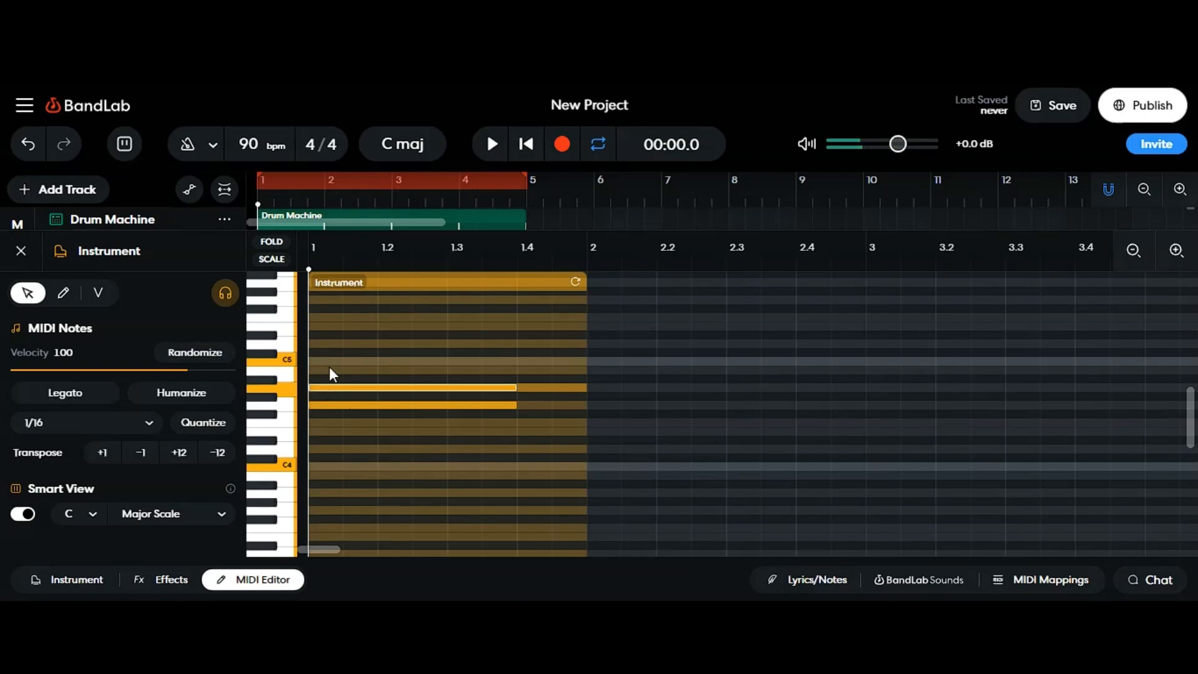
{"action": "double_click", "coordinate": [329, 368]}
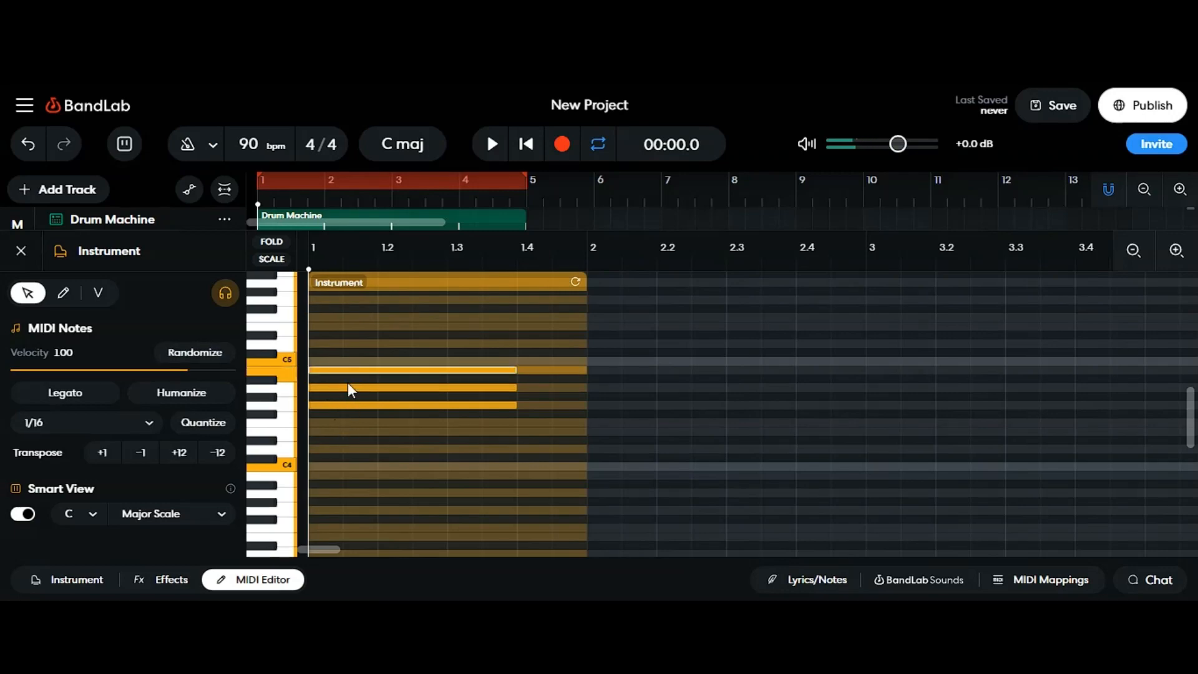
{"action": "double_click", "coordinate": [339, 323]}
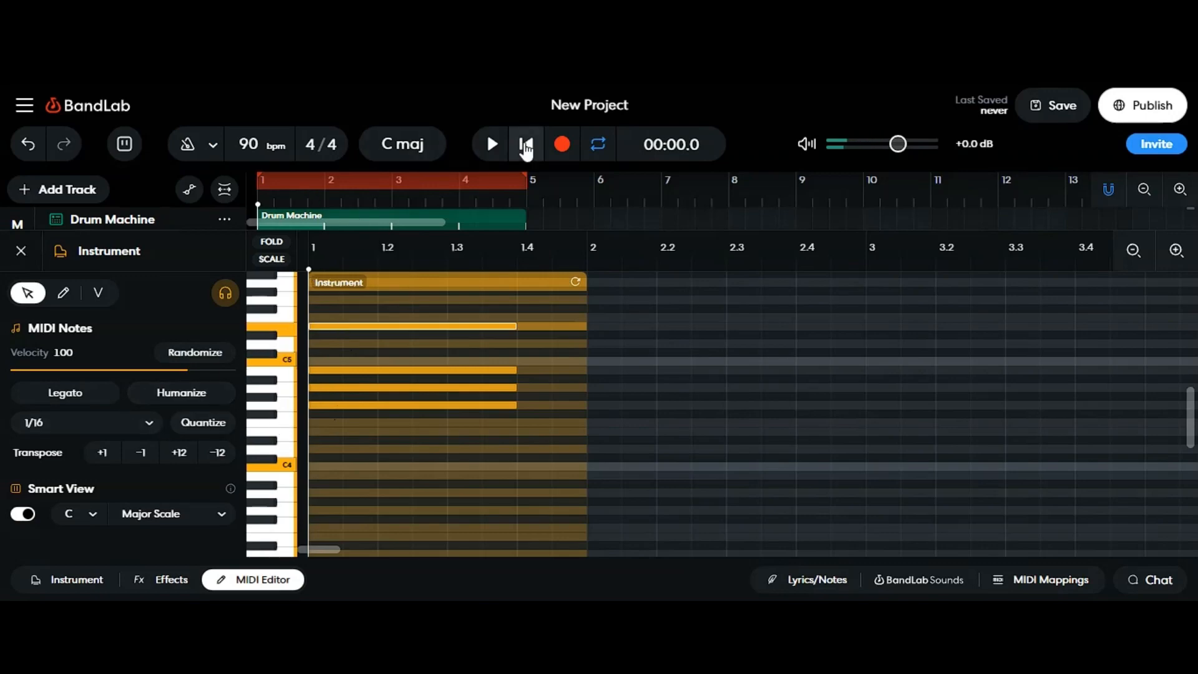
Step: Play back the chord and delete its three upper notes
{"action": "left_click", "coordinate": [492, 144]}
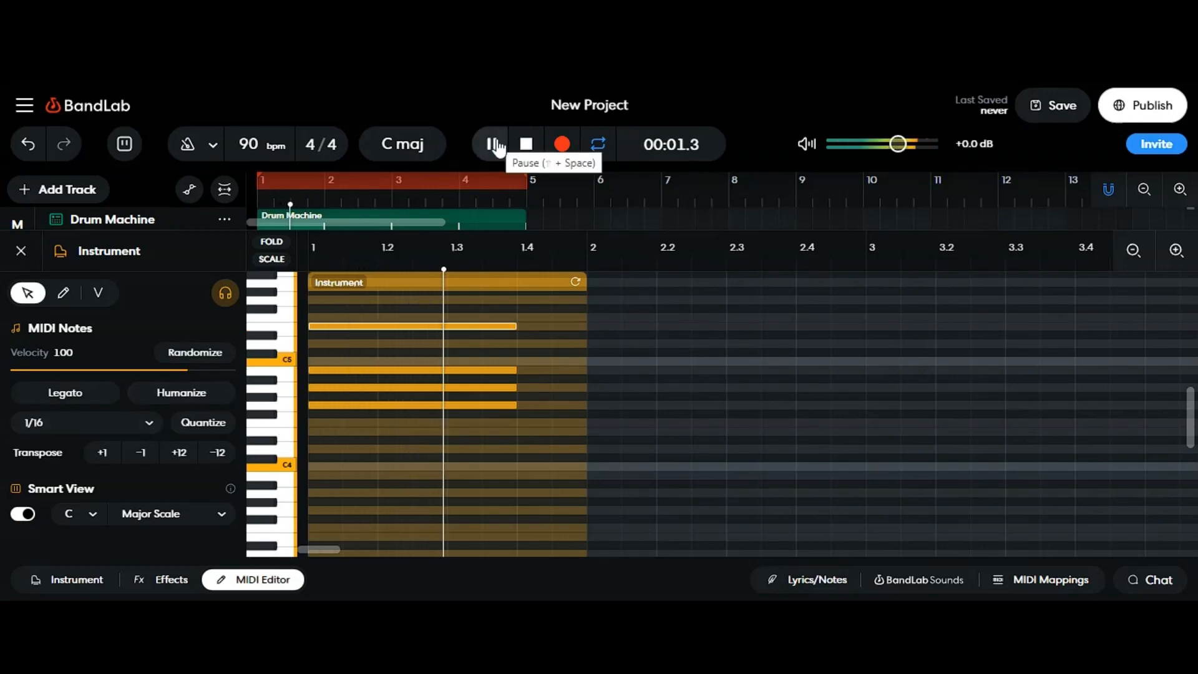
{"action": "left_click", "coordinate": [526, 144]}
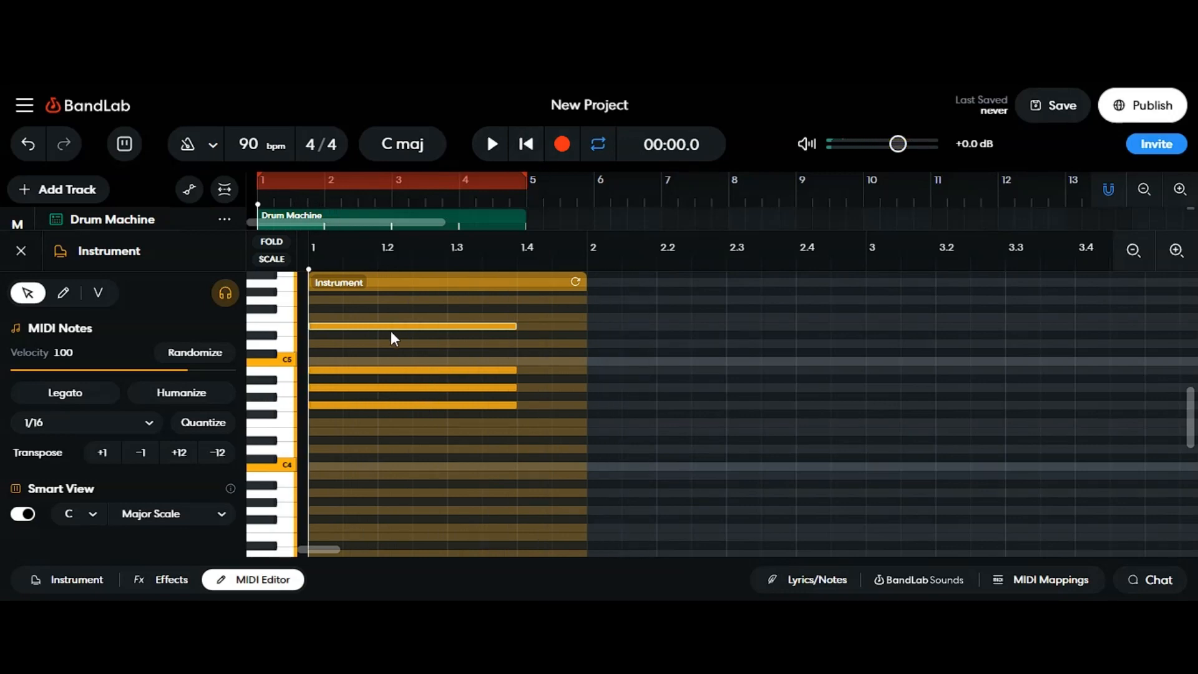
{"action": "left_click", "coordinate": [434, 388]}
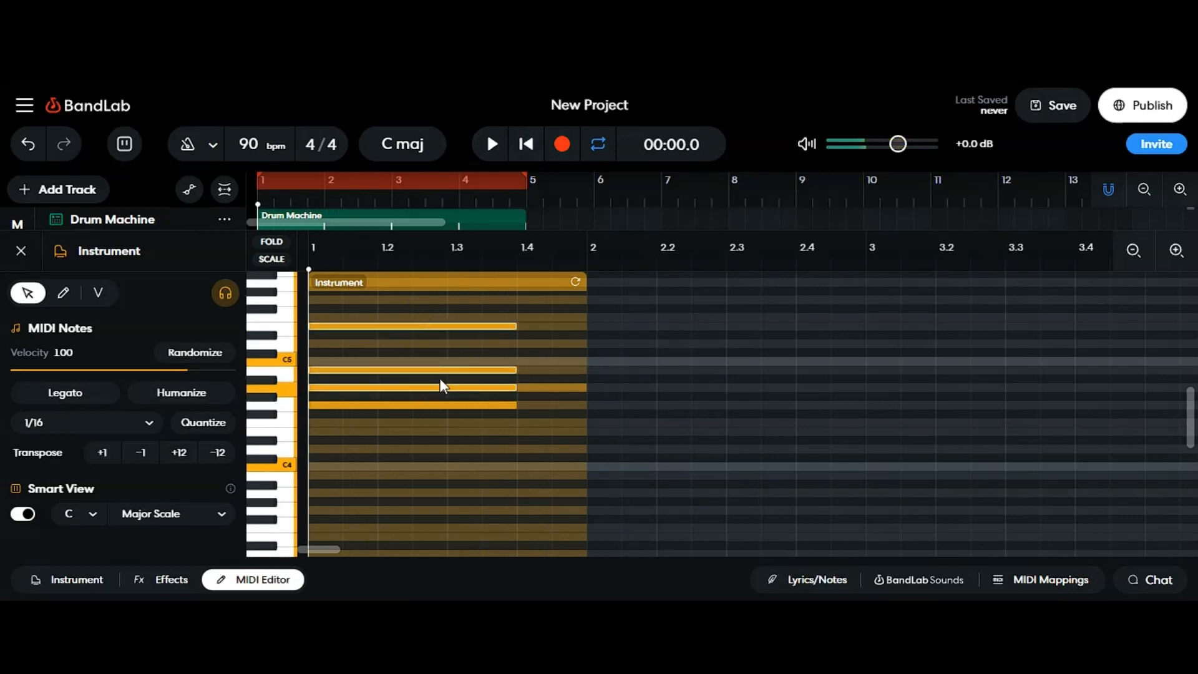
{"action": "key", "text": "Delete"}
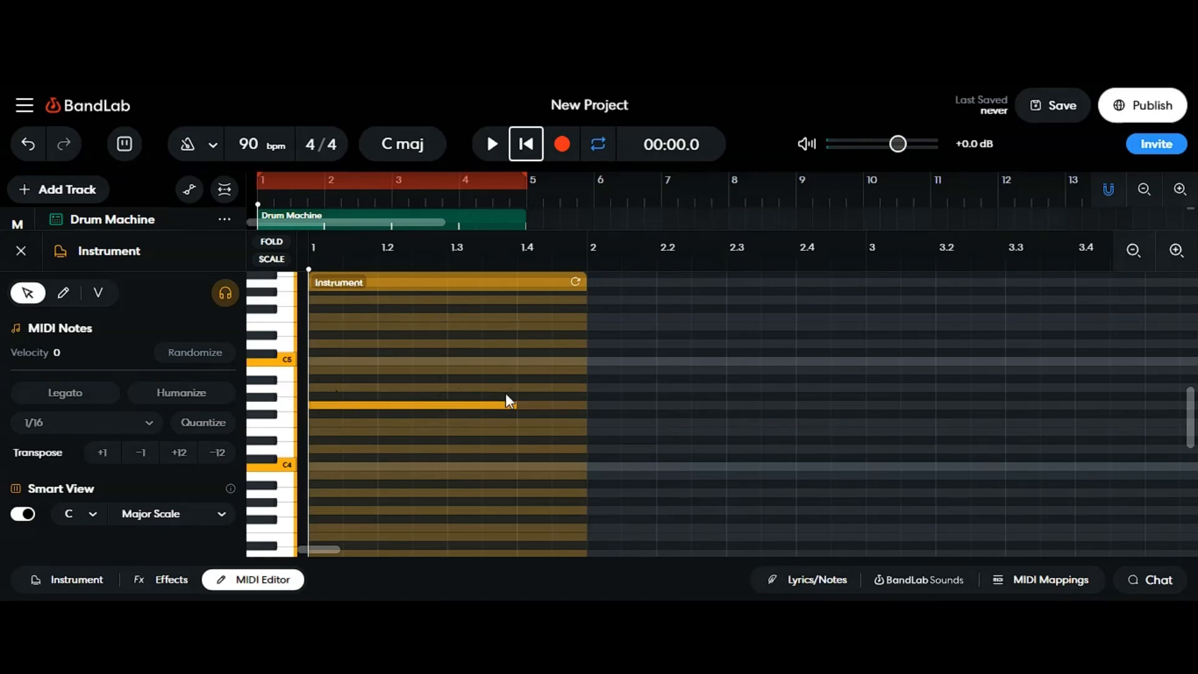
Step: Add a second note one scale step higher and extend the instrument region to four bars
{"action": "double_click", "coordinate": [526, 386]}
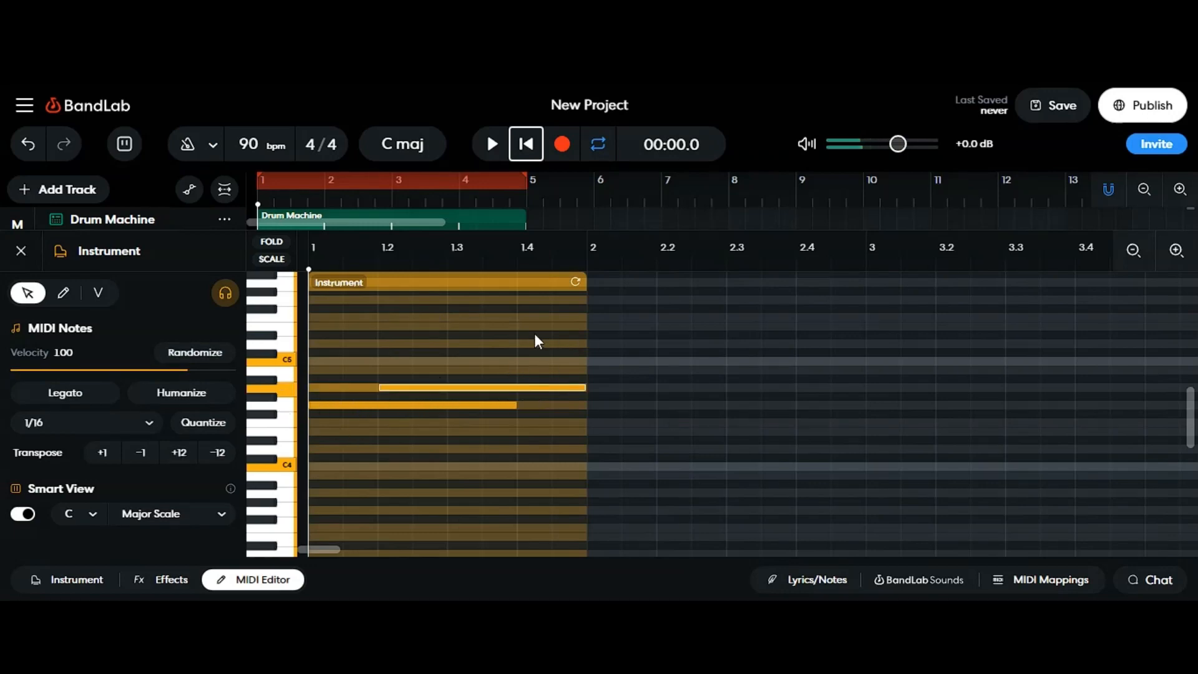
{"action": "left_click_drag", "start_coordinate": [584, 318], "coordinate": [1087, 324]}
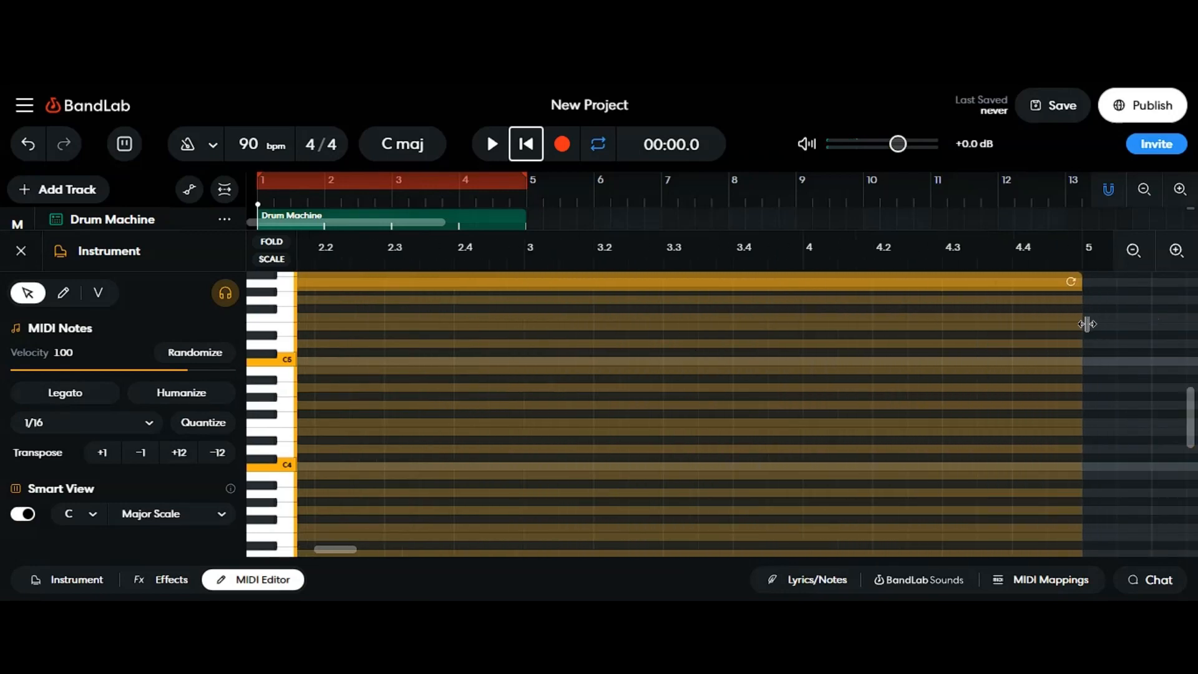
Step: Move the second note so it starts right where the first note ends
{"action": "left_click", "coordinate": [1132, 252]}
{"action": "left_click", "coordinate": [1131, 252]}
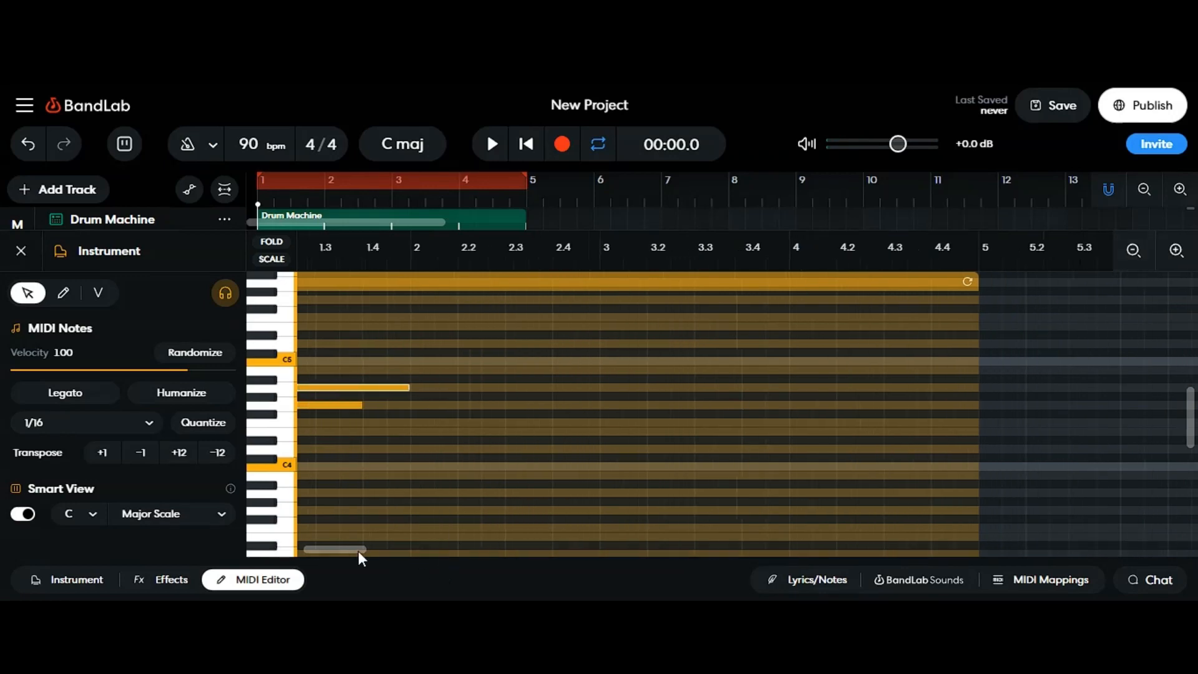
{"action": "left_click_drag", "start_coordinate": [358, 552], "coordinate": [245, 546]}
{"action": "left_click_drag", "start_coordinate": [388, 384], "coordinate": [487, 388]}
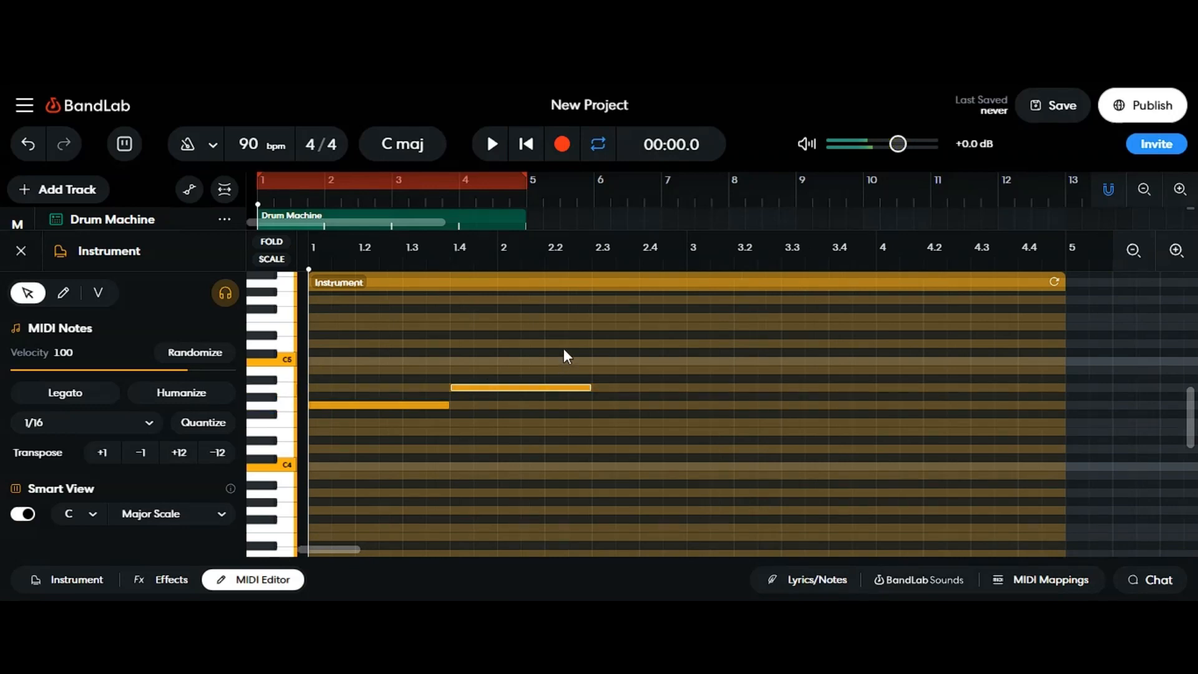
Step: Fill the rest of the region with notes alternating between the two pitches and play it back
{"action": "left_click", "coordinate": [614, 410]}
{"action": "double_click", "coordinate": [612, 406]}
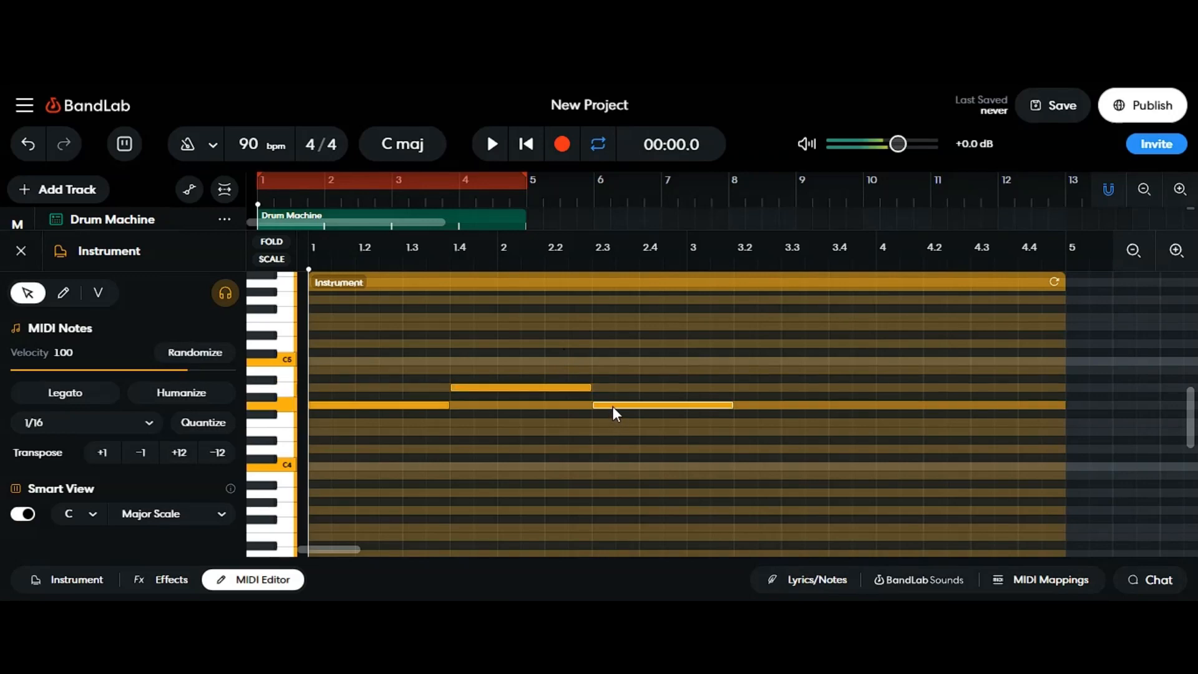
{"action": "double_click", "coordinate": [744, 387]}
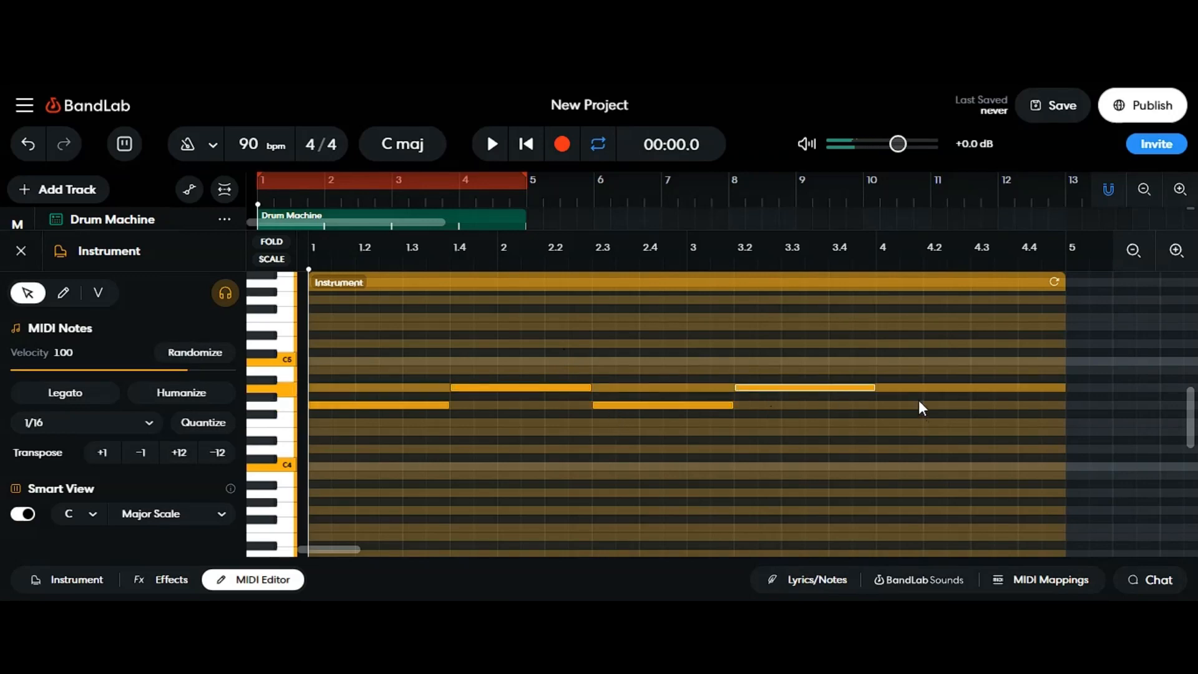
{"action": "left_click", "coordinate": [894, 404]}
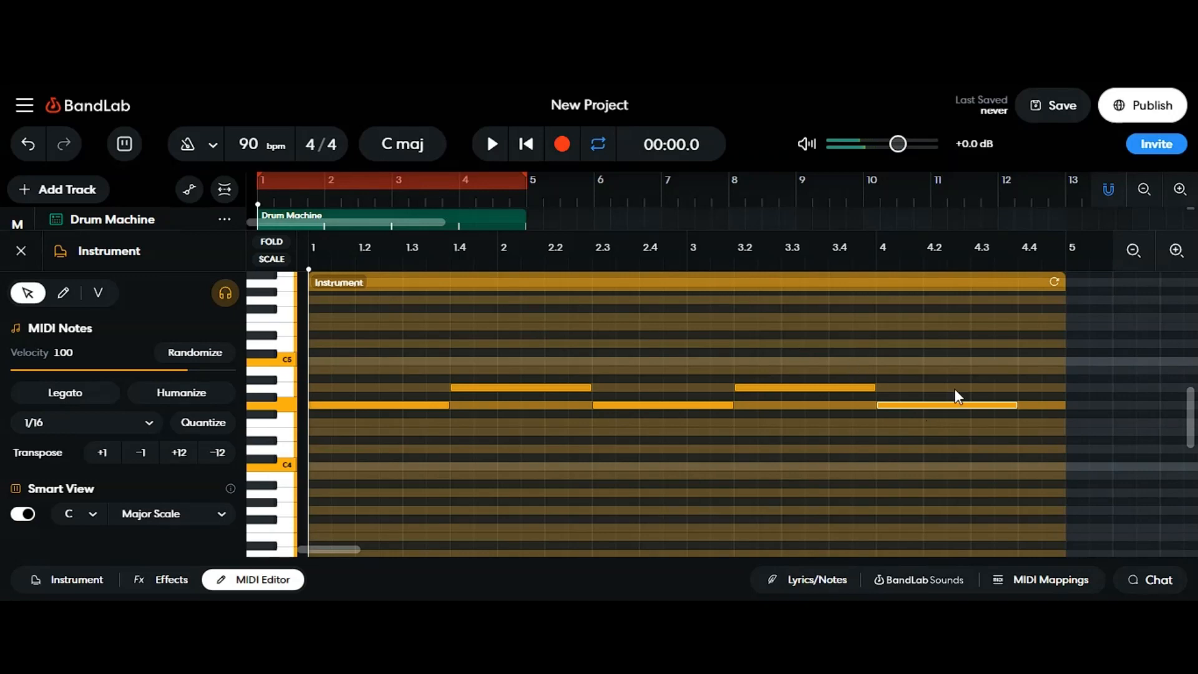
{"action": "double_click", "coordinate": [1027, 388]}
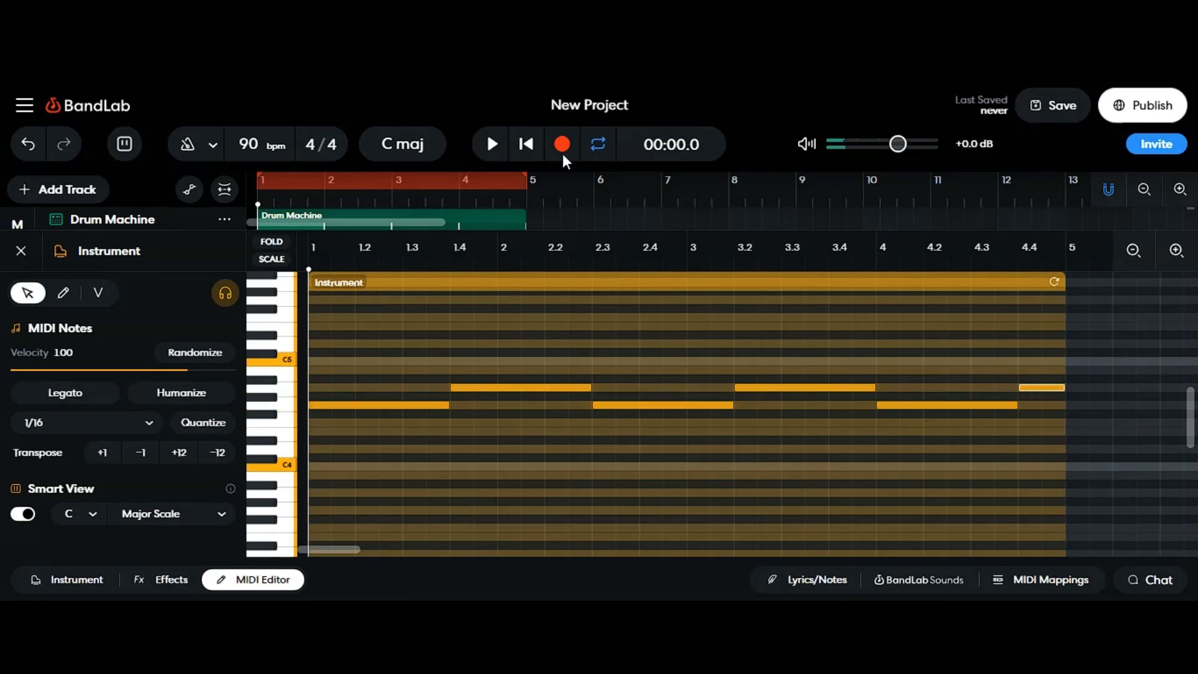
{"action": "left_click", "coordinate": [481, 146]}
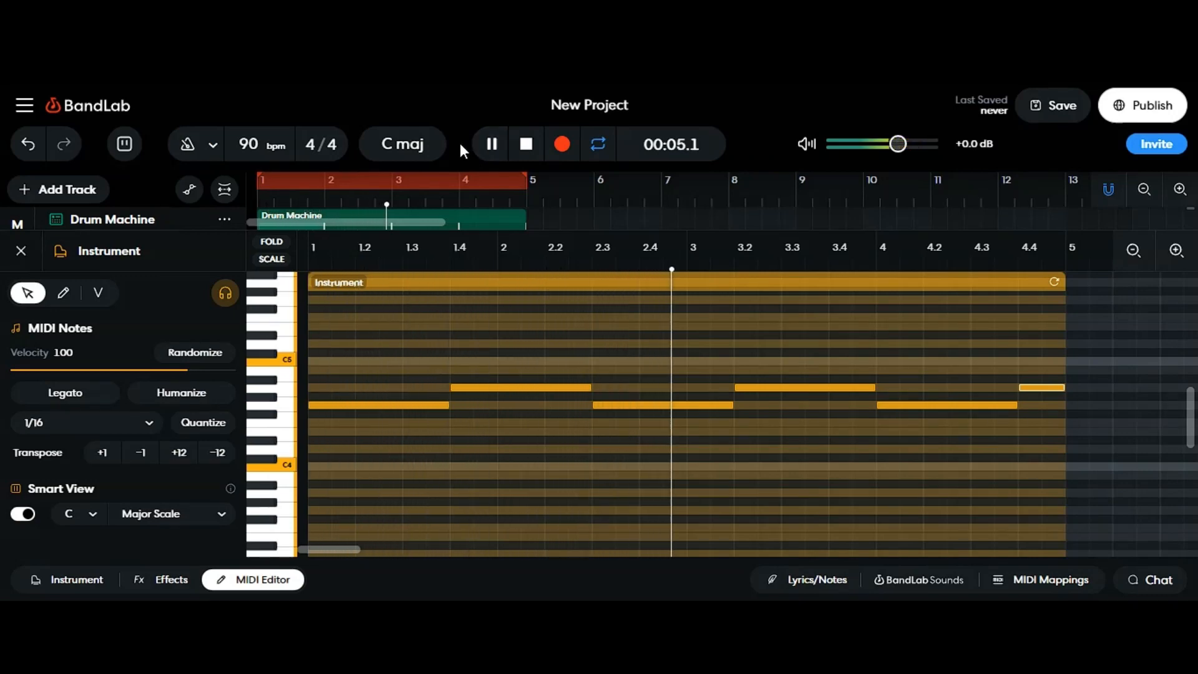
Step: Add three one-beat notes on a low pitch, an octave region well below the melody, starting at bar 1
{"action": "key", "text": "g"}
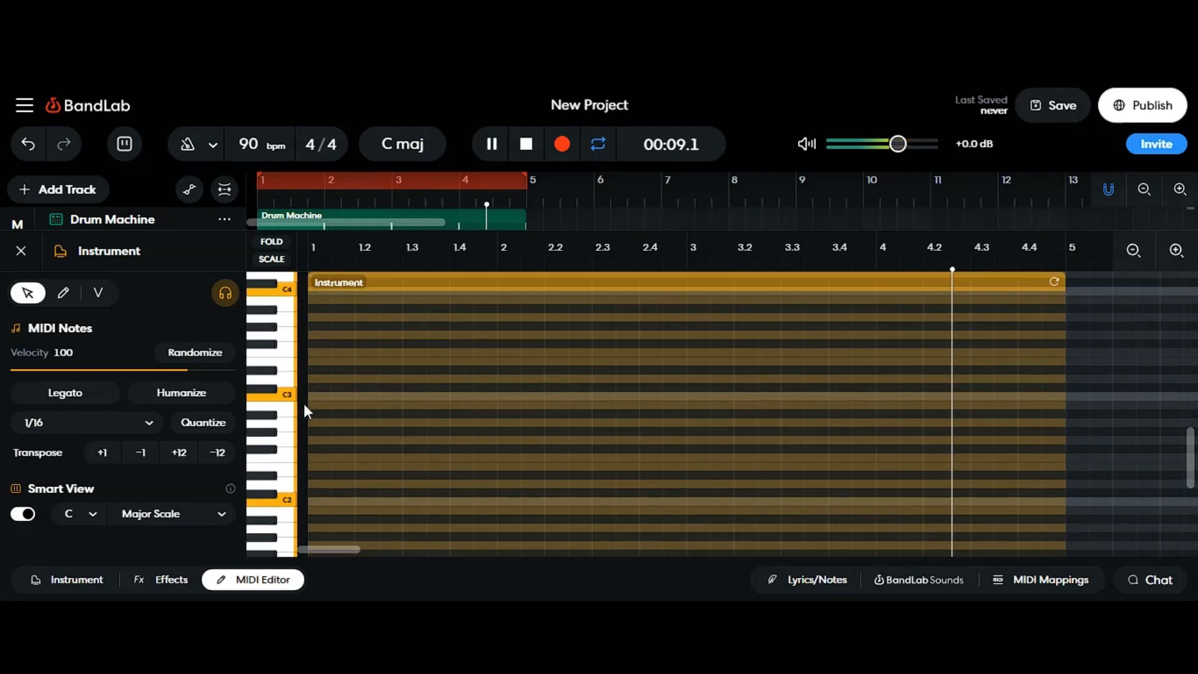
{"action": "scroll", "coordinate": [368, 373], "scroll_direction": "down", "scroll_amount": 3}
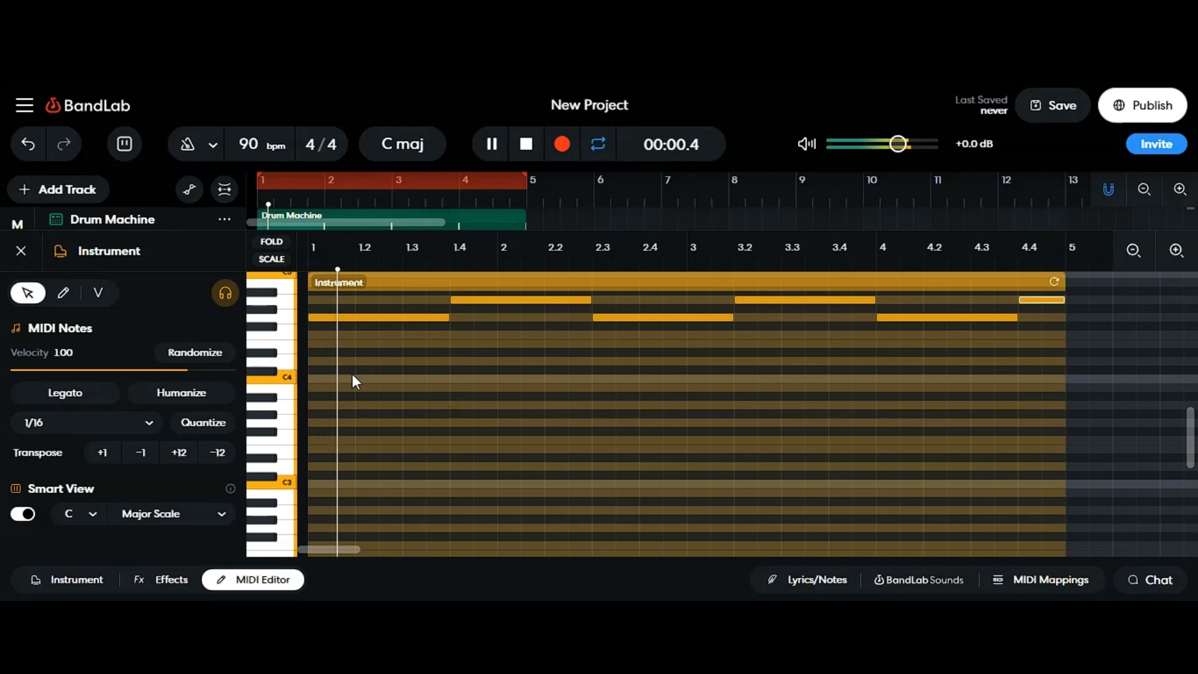
{"action": "key", "text": "g"}
{"action": "scroll", "coordinate": [346, 450], "scroll_direction": "down", "scroll_amount": 6}
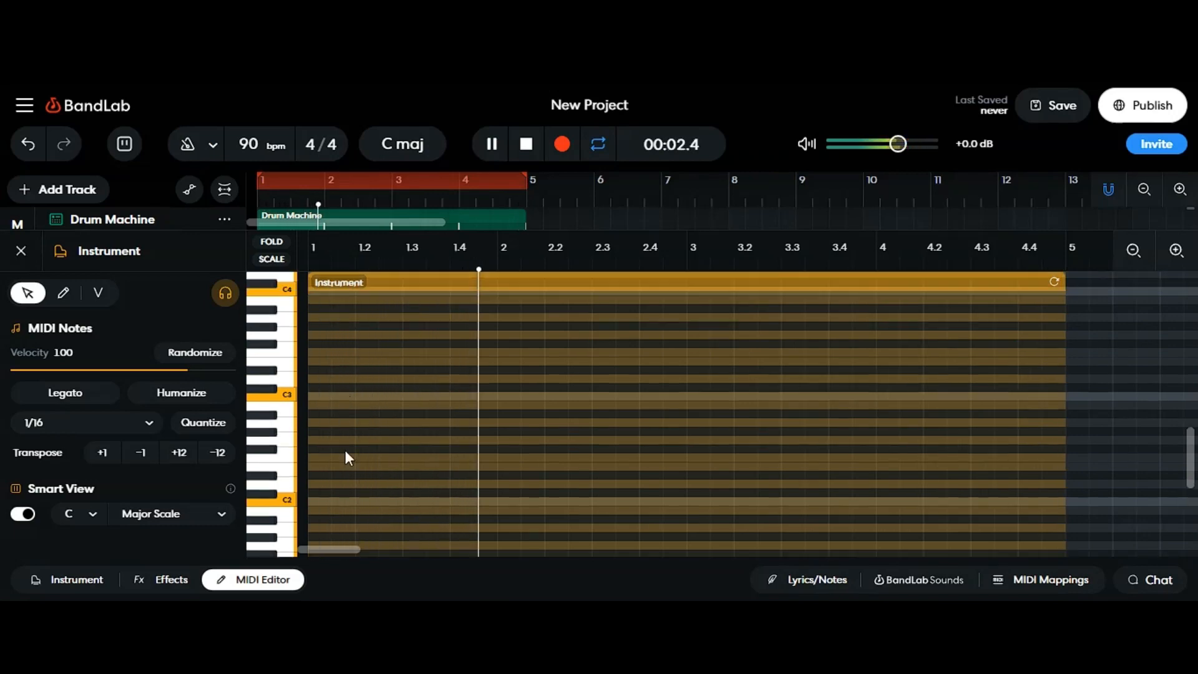
{"action": "left_click", "coordinate": [282, 458]}
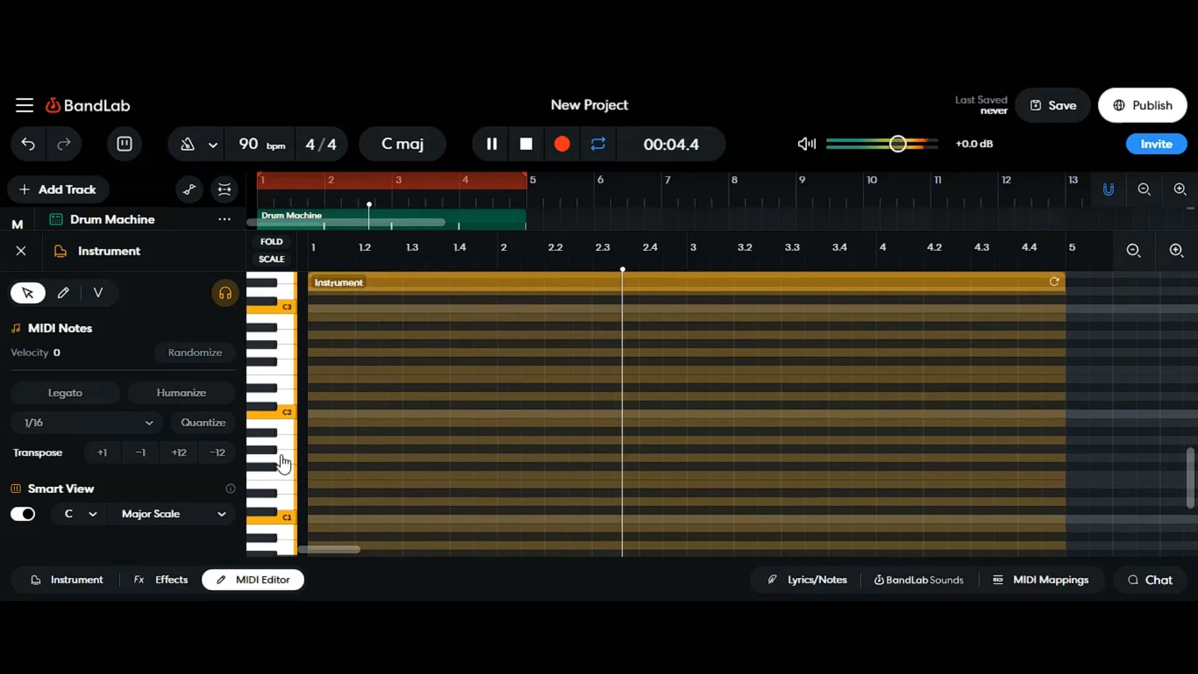
{"action": "left_click", "coordinate": [320, 458]}
{"action": "left_click", "coordinate": [365, 458]}
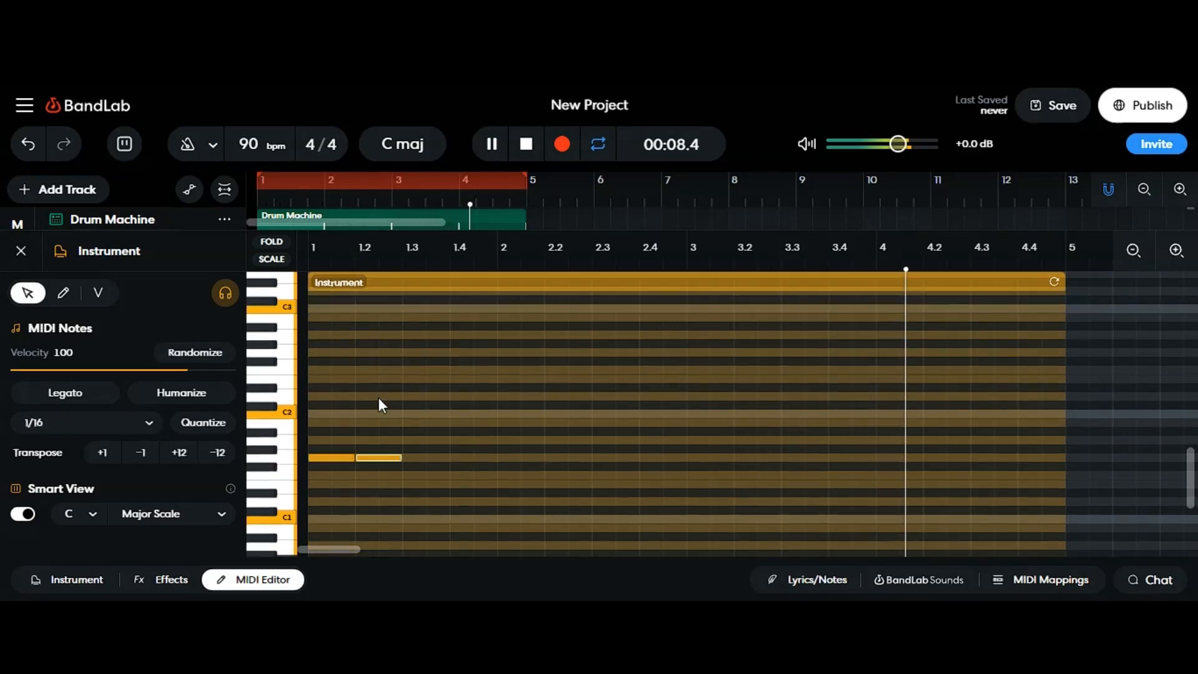
{"action": "left_click", "coordinate": [426, 458]}
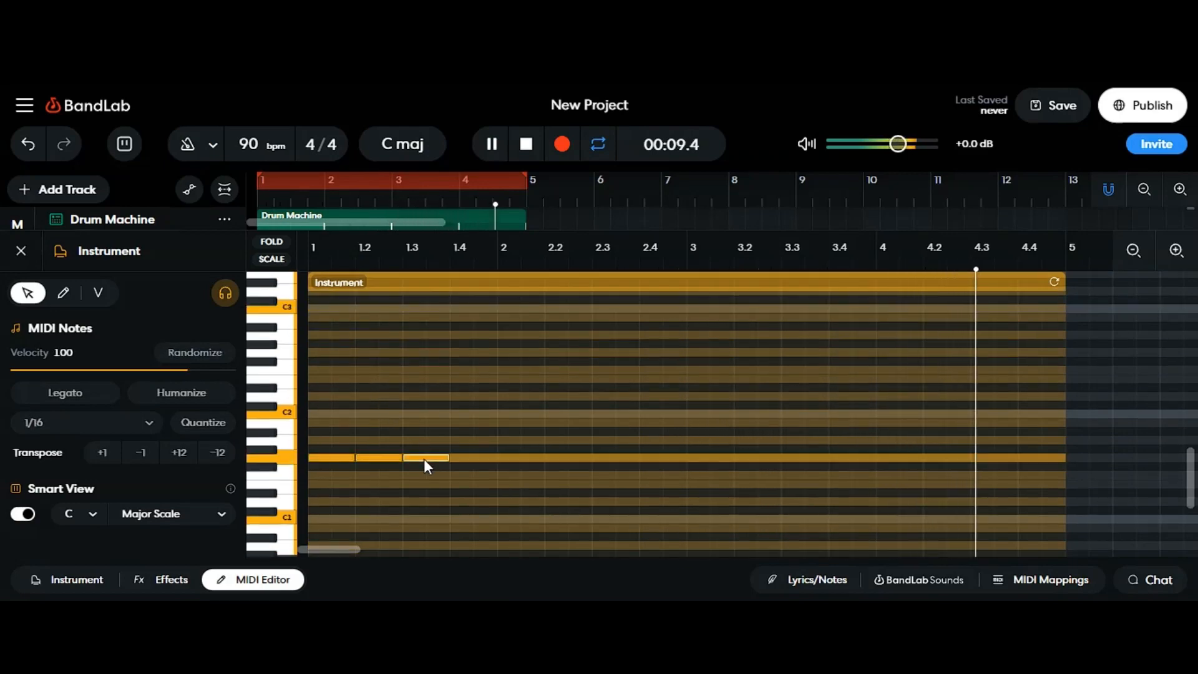
Step: Add three one-beat notes one scale step higher, directly following the first three low notes
{"action": "left_click", "coordinate": [474, 440]}
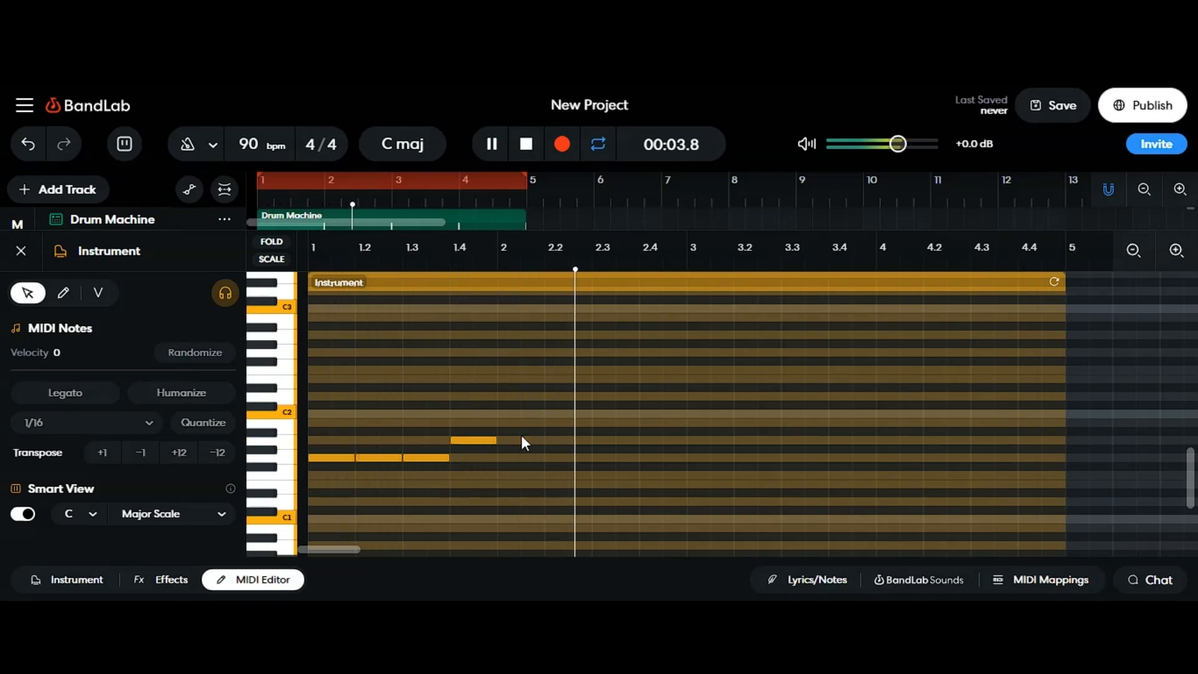
{"action": "left_click", "coordinate": [521, 431]}
{"action": "left_click_drag", "start_coordinate": [512, 432], "coordinate": [511, 441]}
{"action": "left_click", "coordinate": [564, 441]}
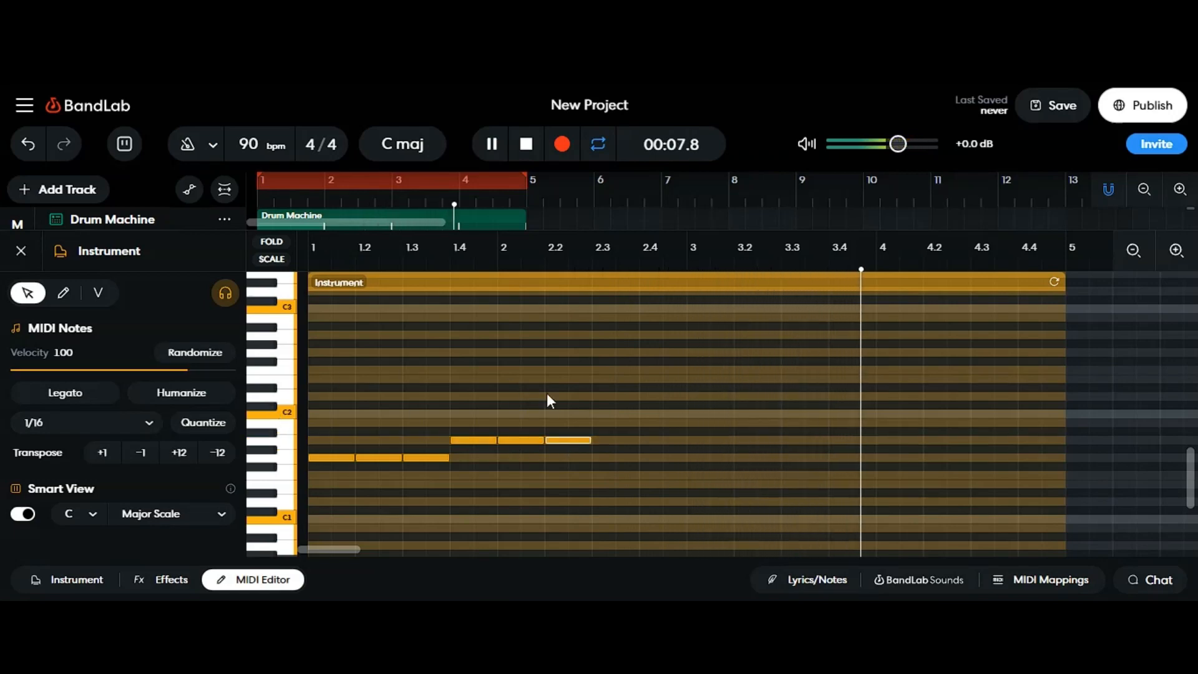
Step: Add three more one-beat notes back on the lower pitch right after the higher group
{"action": "scroll", "coordinate": [549, 393], "scroll_direction": "up", "scroll_amount": 3}
{"action": "scroll", "coordinate": [562, 393], "scroll_direction": "down", "scroll_amount": 4}
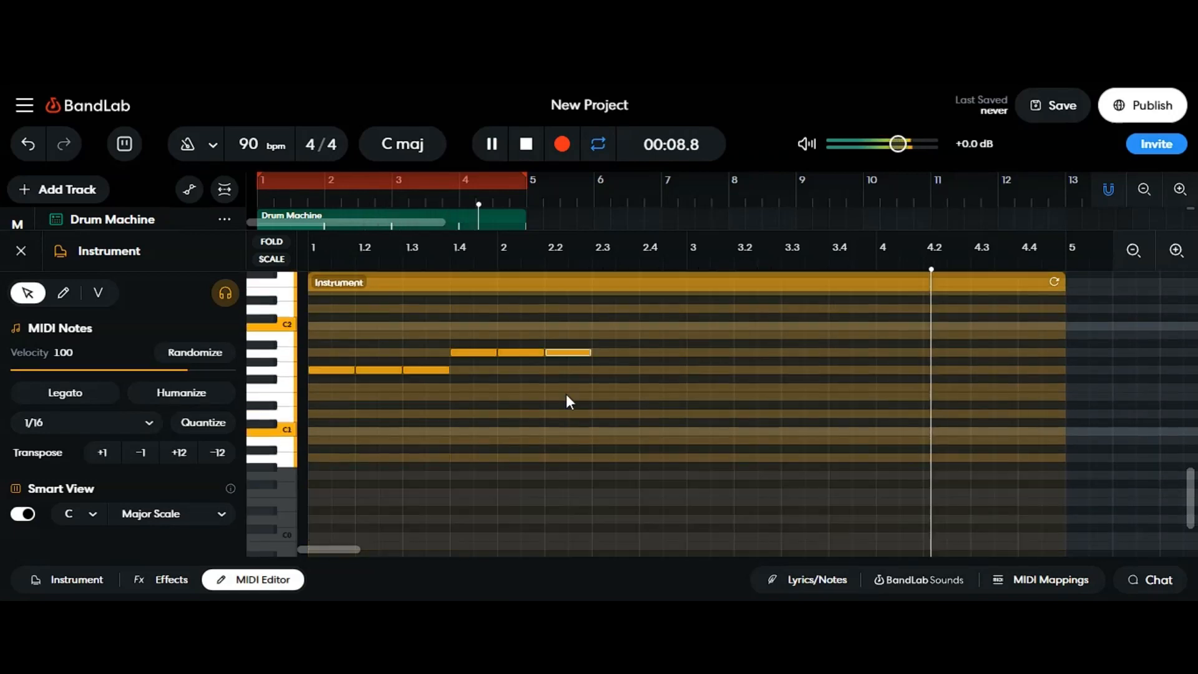
{"action": "double_click", "coordinate": [608, 371]}
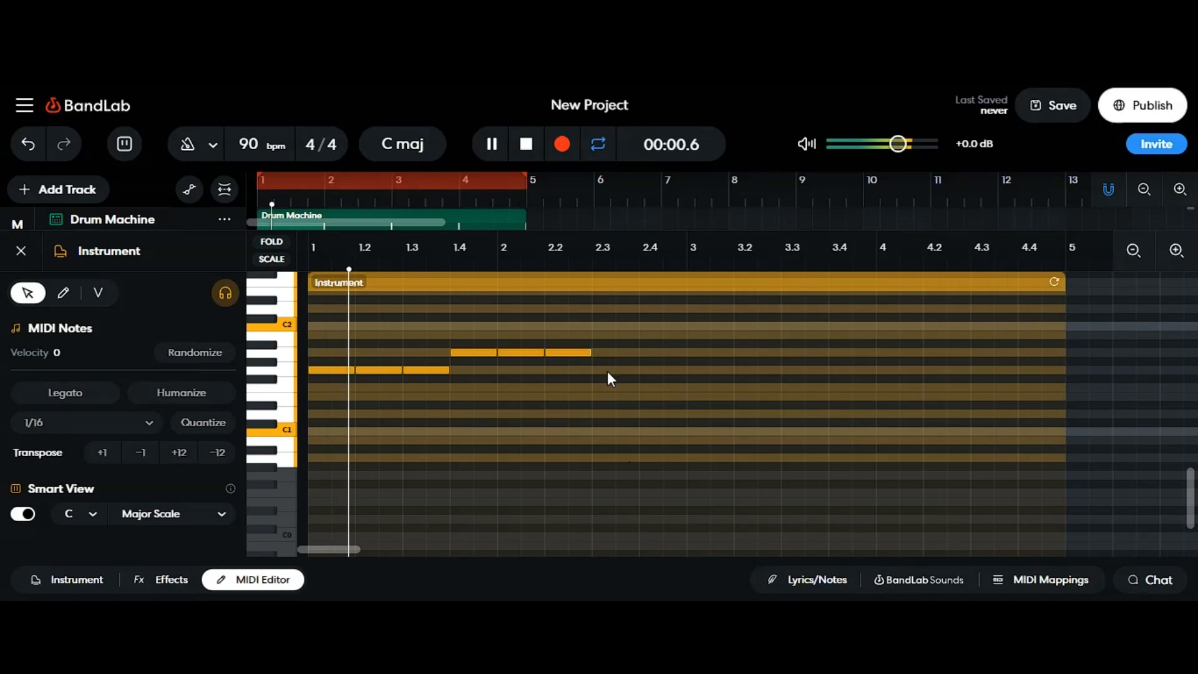
{"action": "double_click", "coordinate": [661, 352]}
{"action": "double_click", "coordinate": [710, 370]}
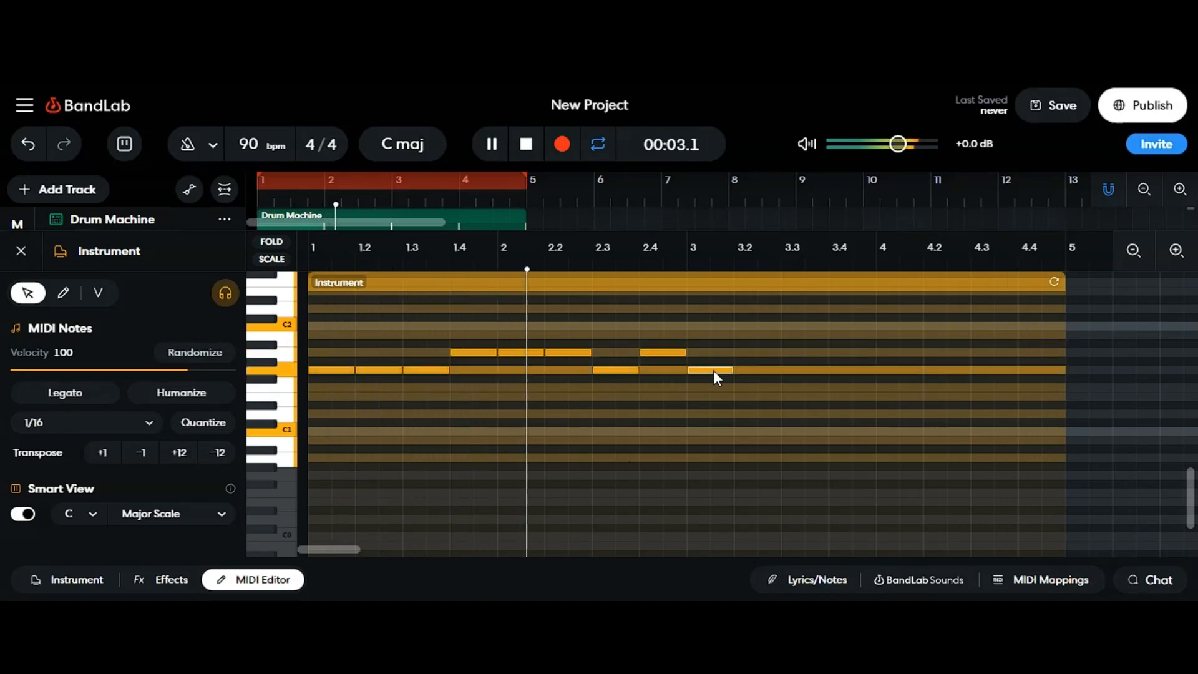
{"action": "left_click_drag", "start_coordinate": [666, 356], "coordinate": [668, 370]}
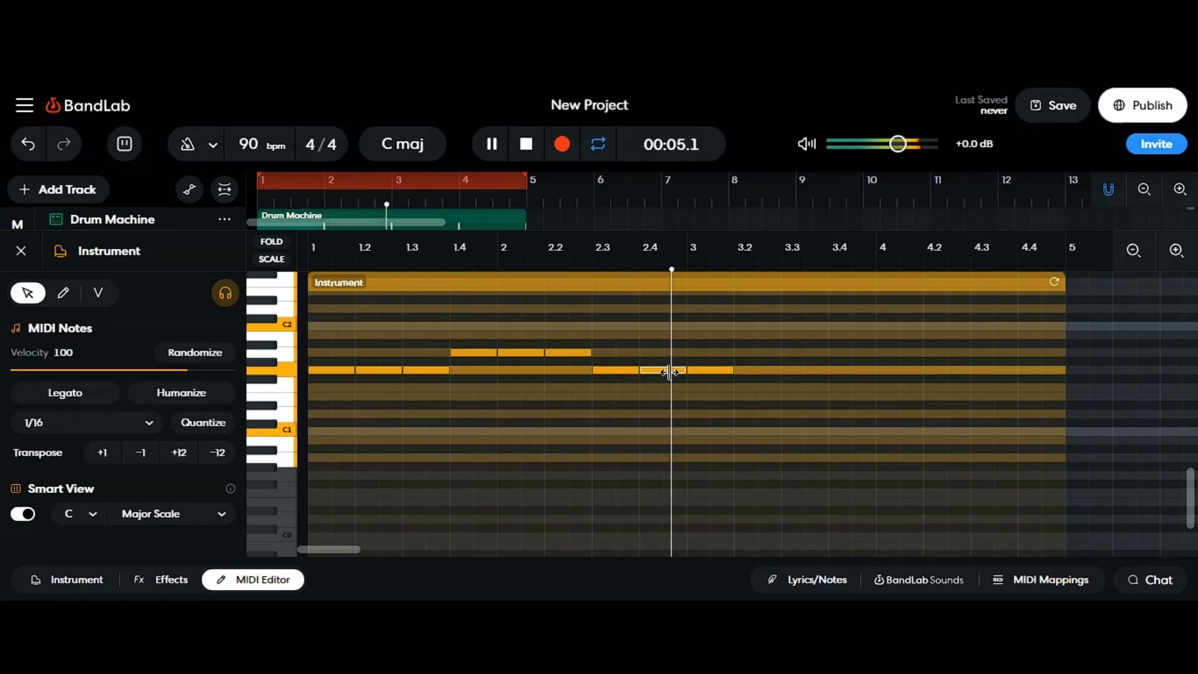
Step: Add the next group of three one-beat notes on the higher pitch after them
{"action": "left_click", "coordinate": [741, 352]}
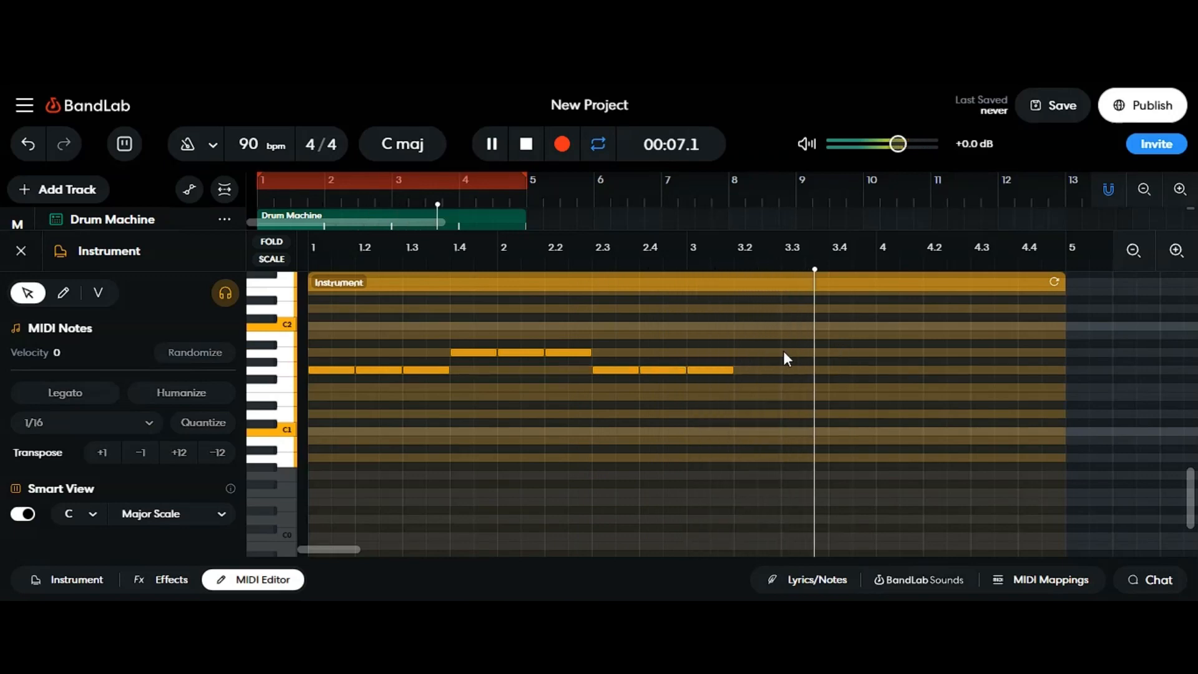
{"action": "double_click", "coordinate": [766, 352]}
{"action": "mouse_move", "coordinate": [780, 352]}
{"action": "left_mouse_down"}
{"action": "mouse_move", "coordinate": [756, 352]}
{"action": "mouse_move", "coordinate": [800, 356]}
{"action": "left_mouse_up"}
{"action": "double_click", "coordinate": [804, 344]}
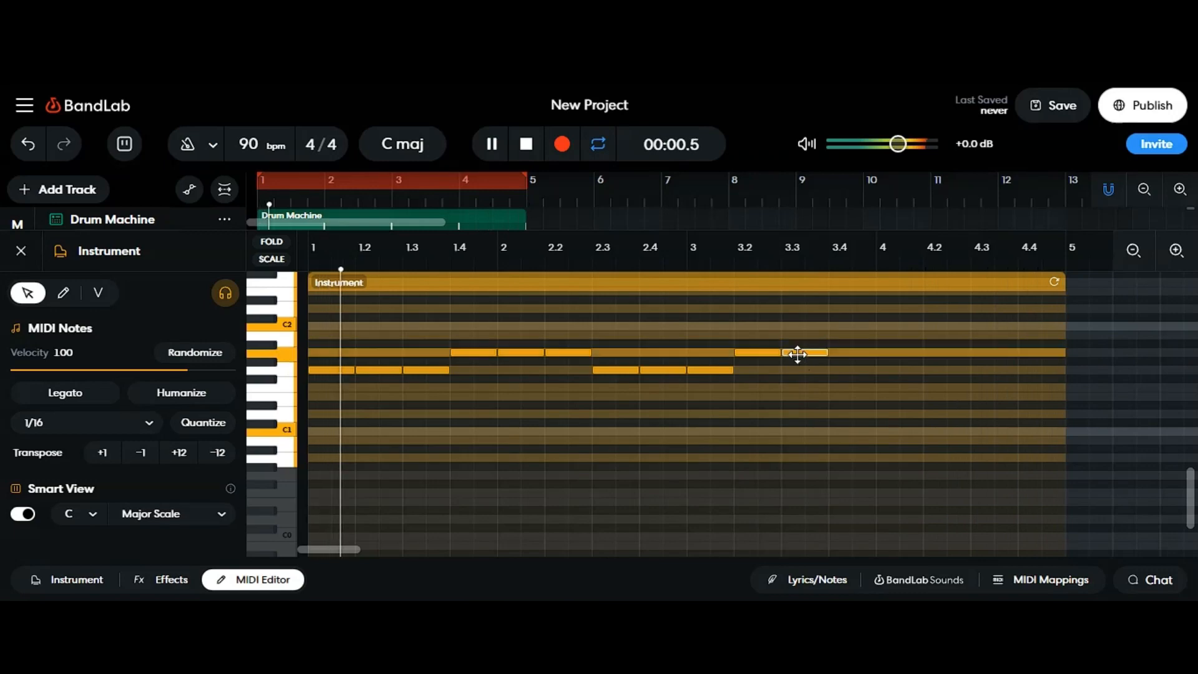
{"action": "double_click", "coordinate": [852, 353]}
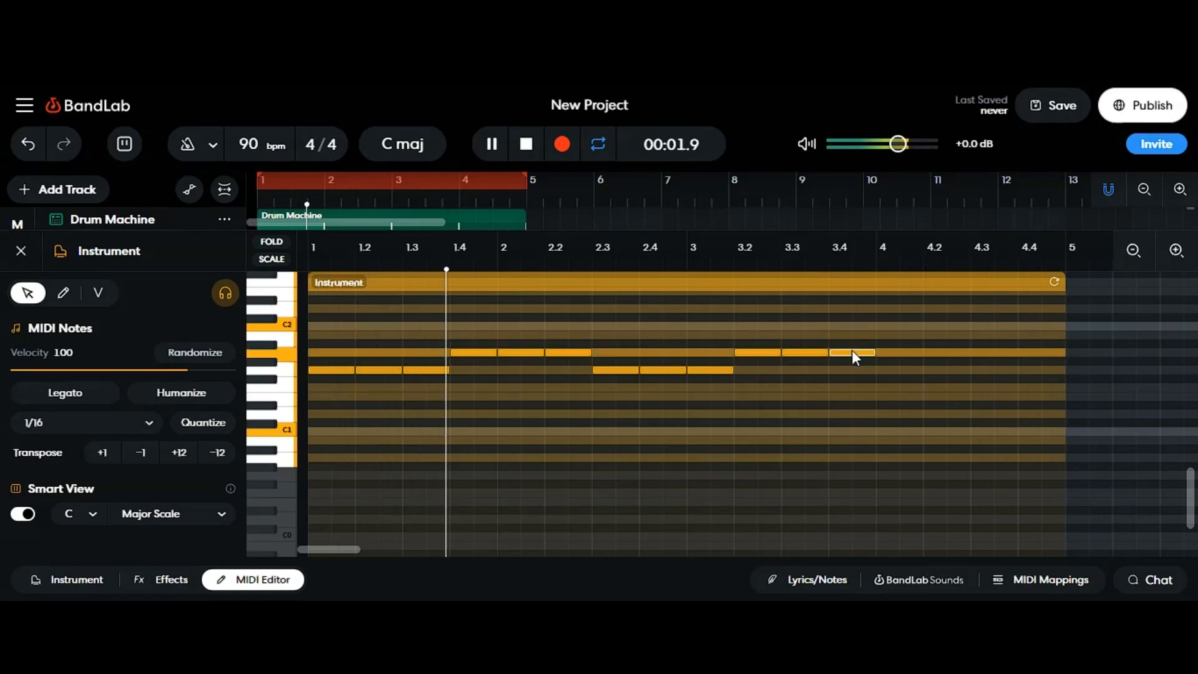
Step: Fill the rest of the region with three low notes and one final higher note
{"action": "double_click", "coordinate": [894, 370]}
{"action": "double_click", "coordinate": [934, 370]}
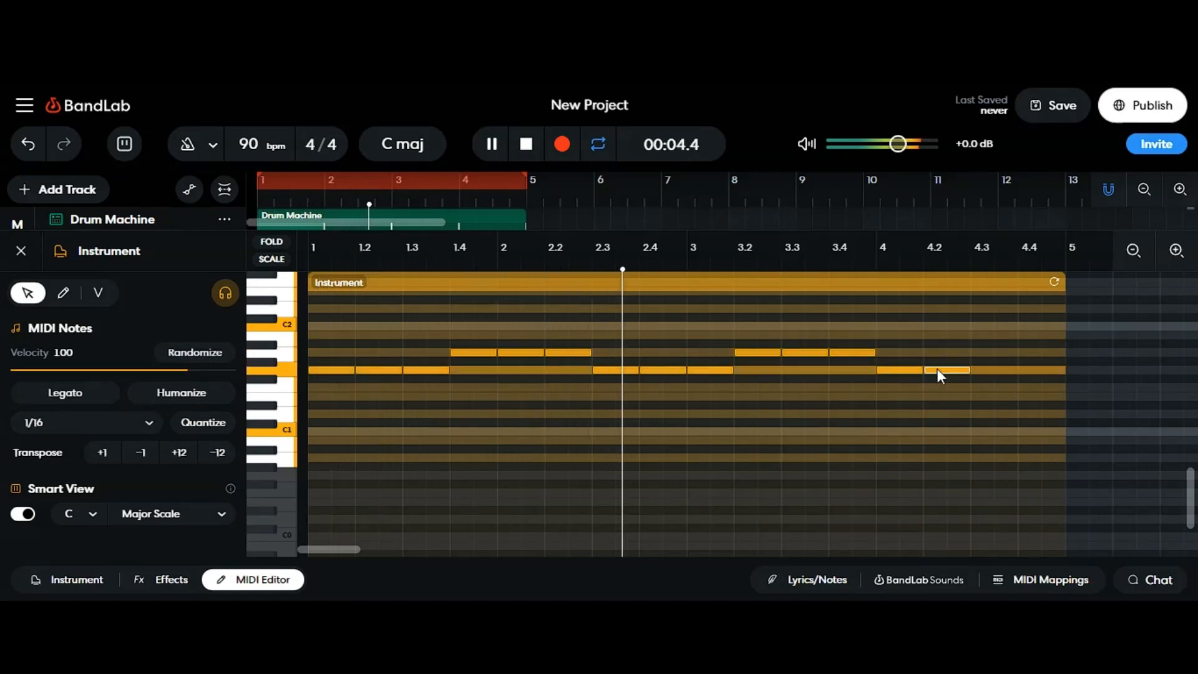
{"action": "double_click", "coordinate": [986, 370]}
{"action": "double_click", "coordinate": [1035, 351]}
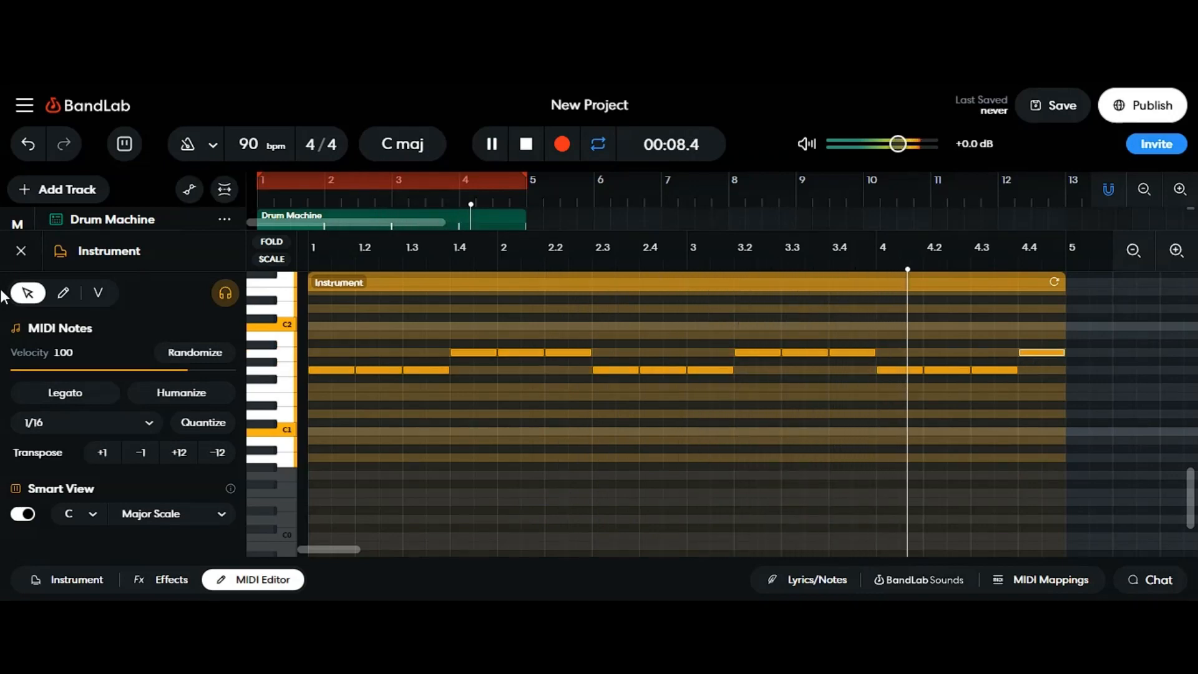
Step: Select all the new low notes, lower their velocity, and close the MIDI editor
{"action": "left_click_drag", "start_coordinate": [318, 318], "coordinate": [1031, 406]}
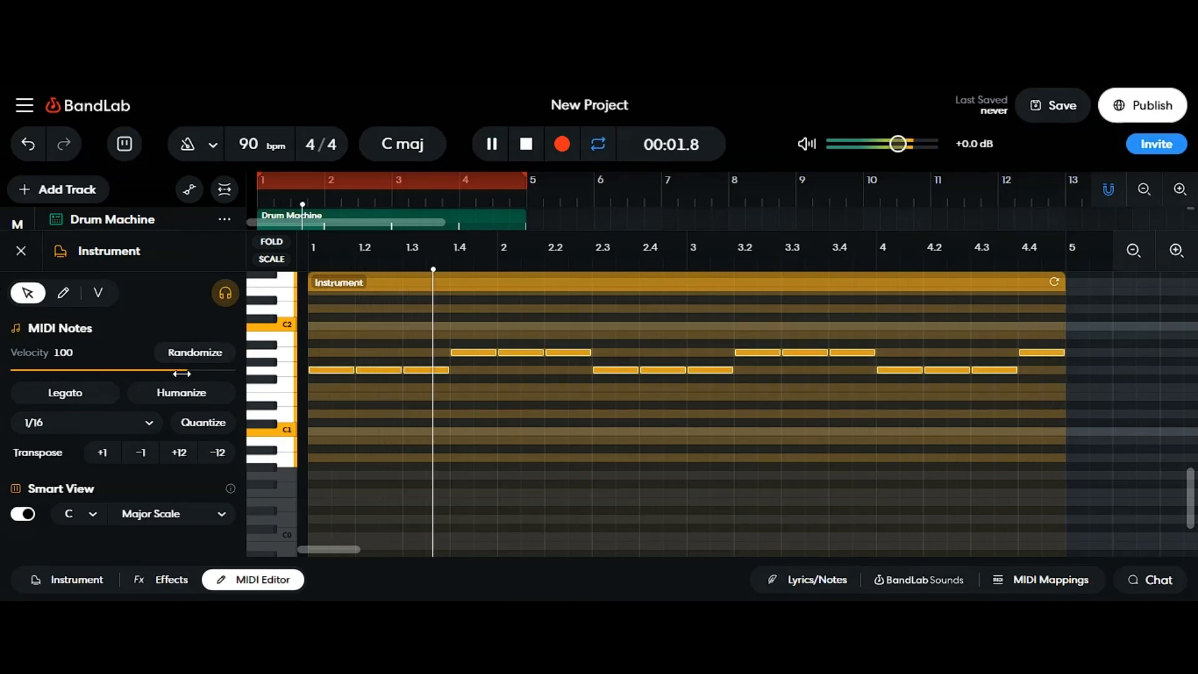
{"action": "left_click_drag", "start_coordinate": [177, 370], "coordinate": [91, 370]}
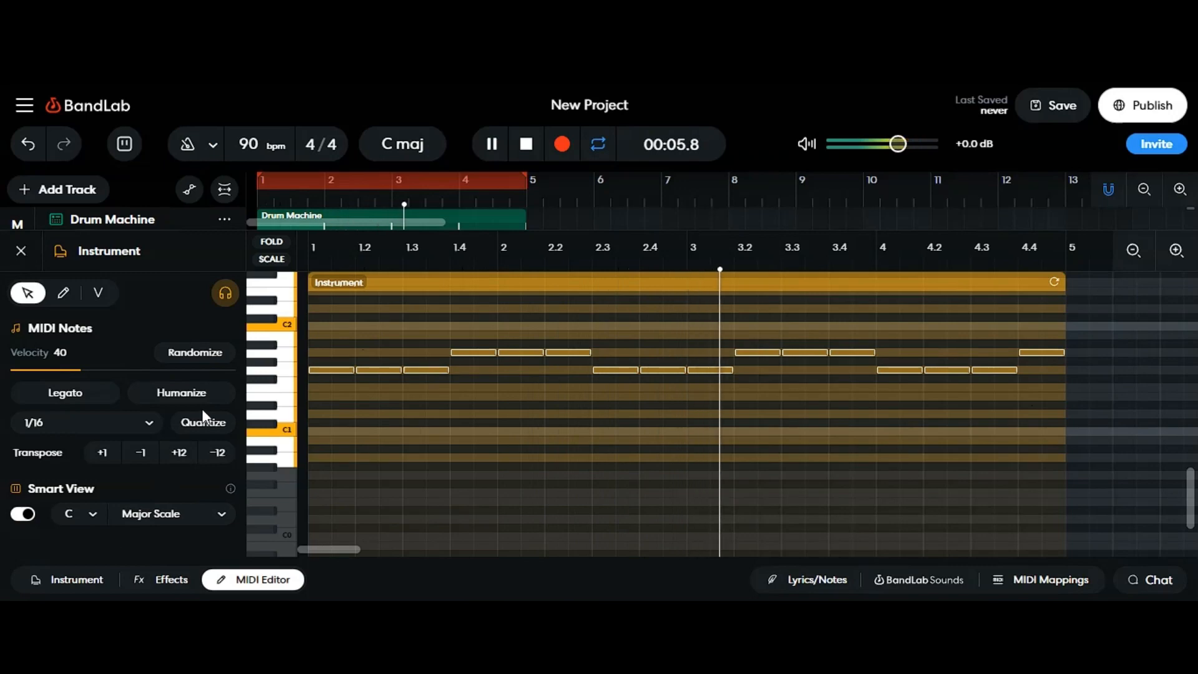
{"action": "left_click_drag", "start_coordinate": [80, 371], "coordinate": [110, 372]}
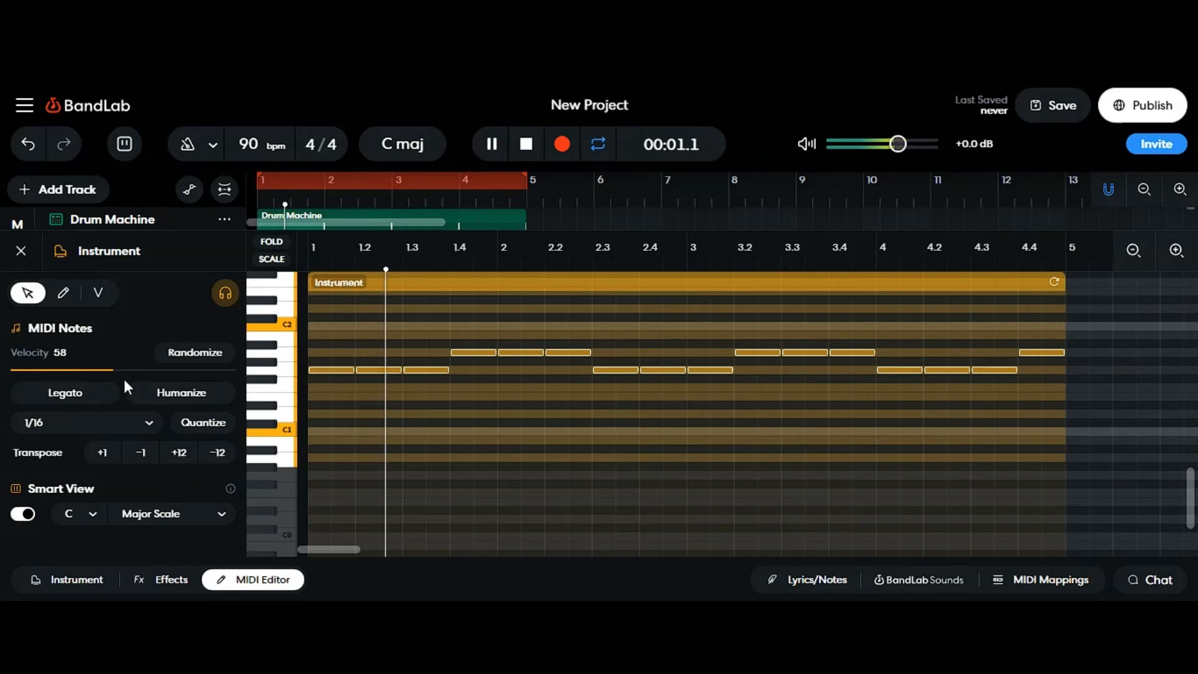
{"action": "left_click_drag", "start_coordinate": [112, 371], "coordinate": [139, 370]}
{"action": "left_click", "coordinate": [247, 575]}
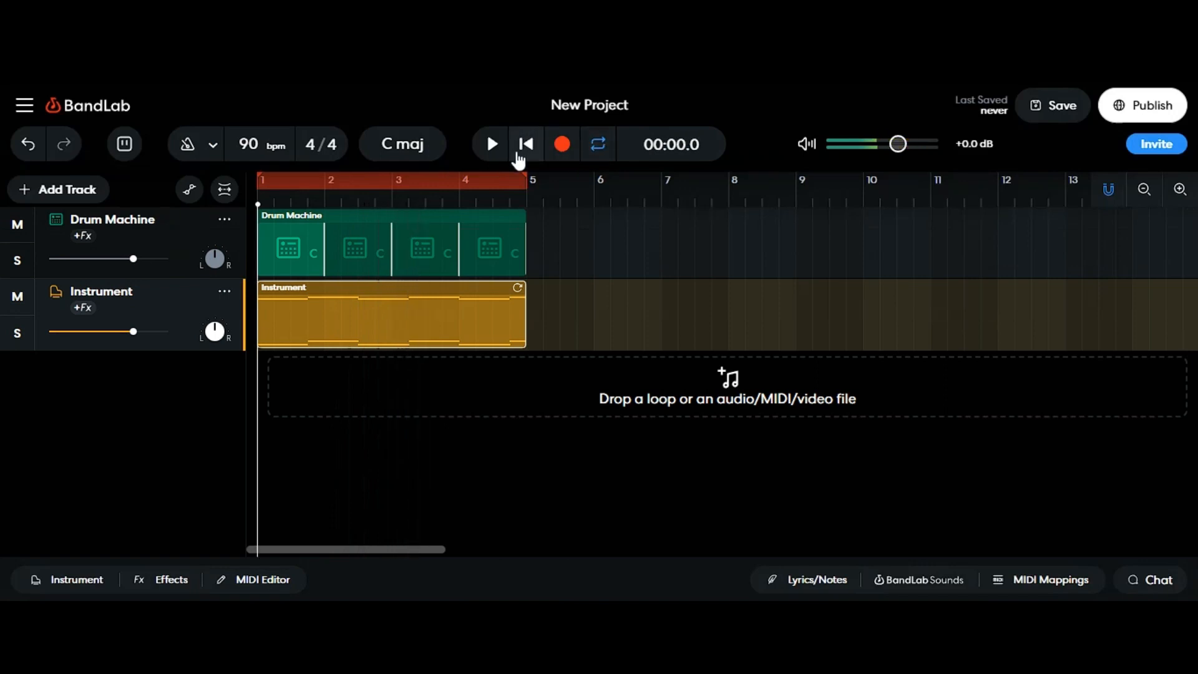
Step: Play the project while auditioning several keyboard sounds for the instrument track
{"action": "left_click", "coordinate": [476, 150]}
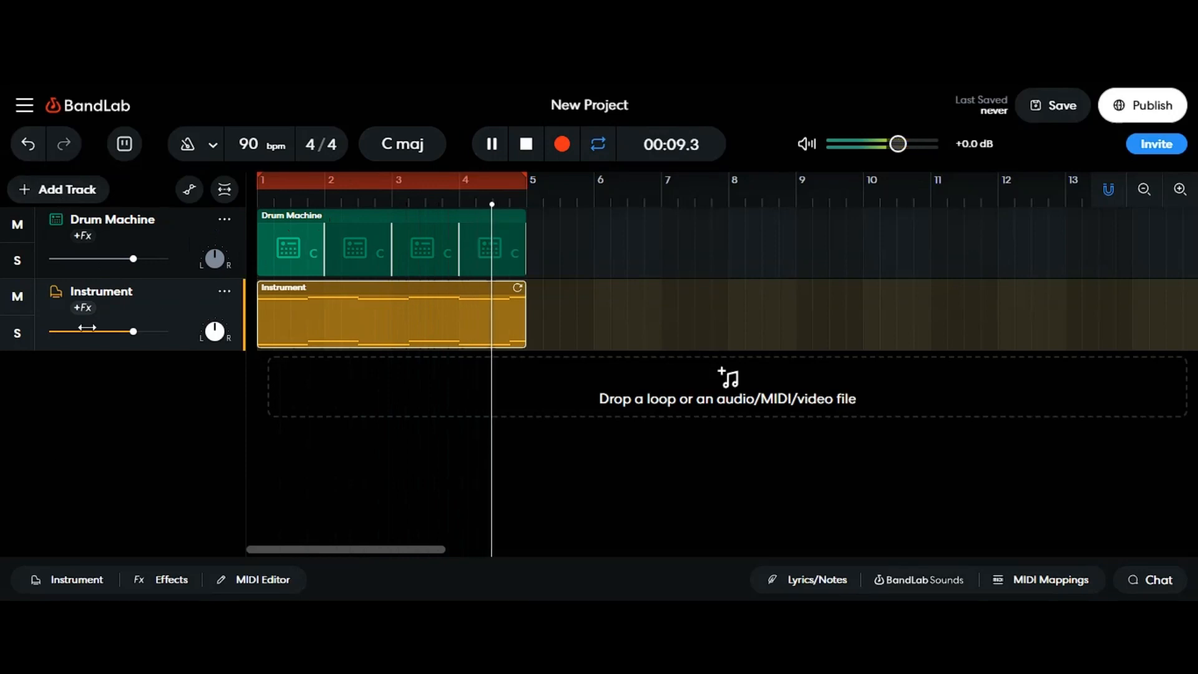
{"action": "left_click", "coordinate": [71, 582]}
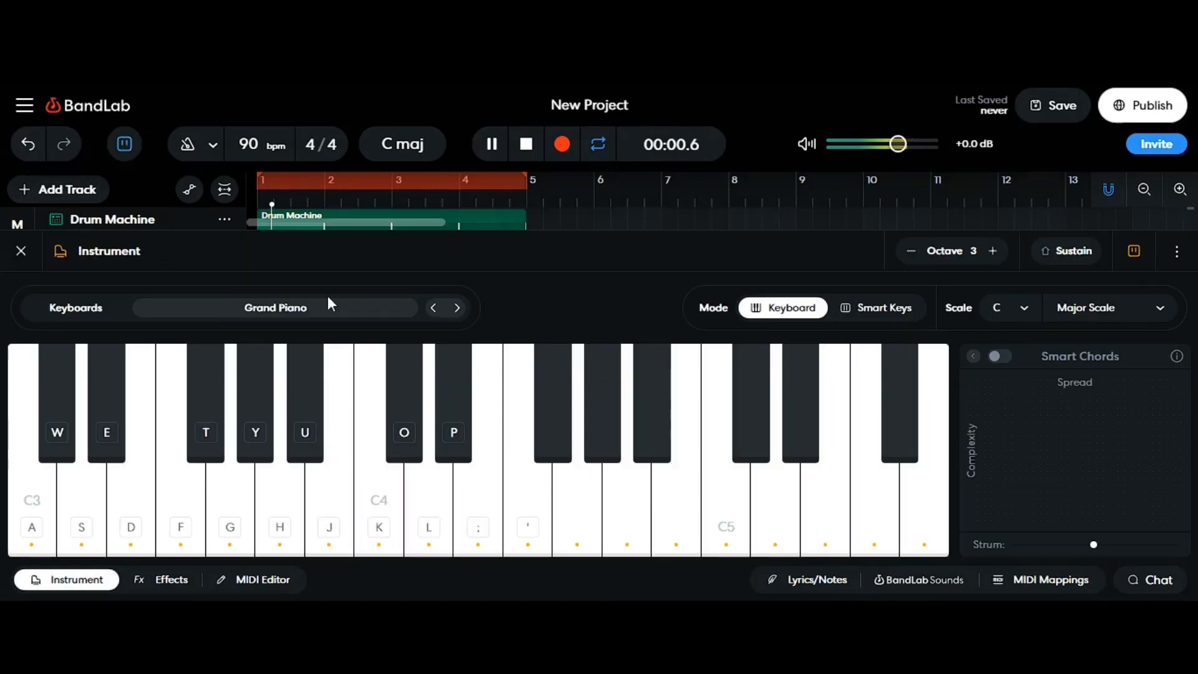
{"action": "left_click", "coordinate": [387, 309]}
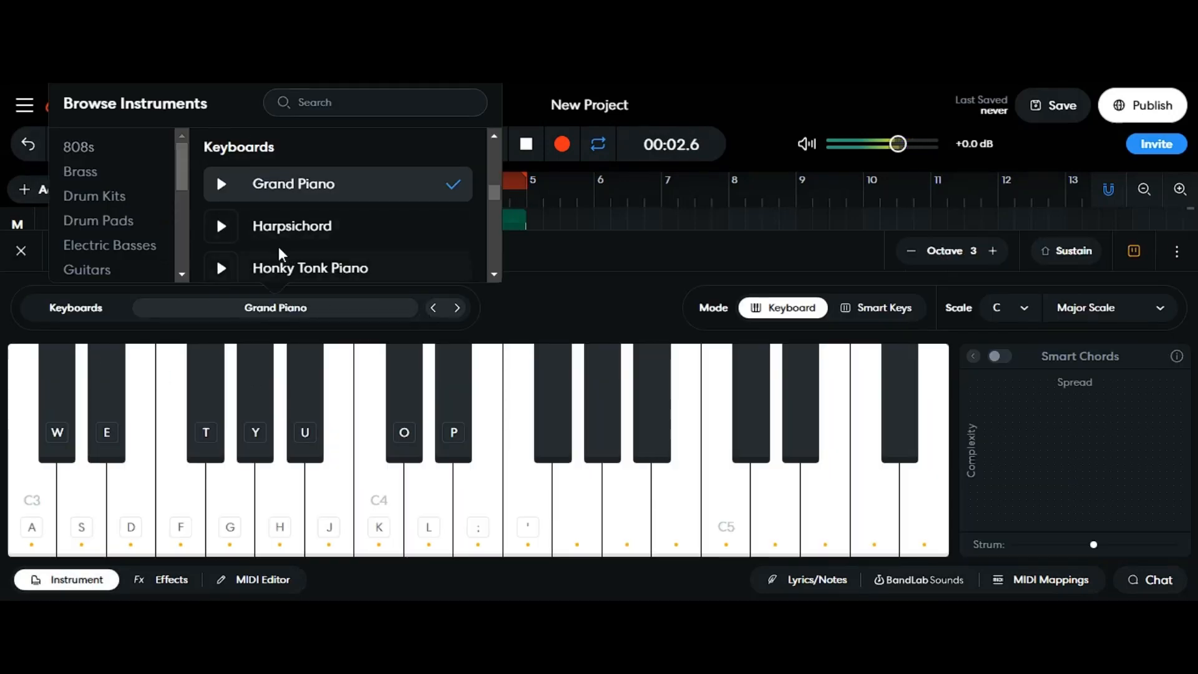
{"action": "scroll", "coordinate": [279, 250], "scroll_direction": "down", "scroll_amount": 2}
{"action": "left_click", "coordinate": [299, 187]}
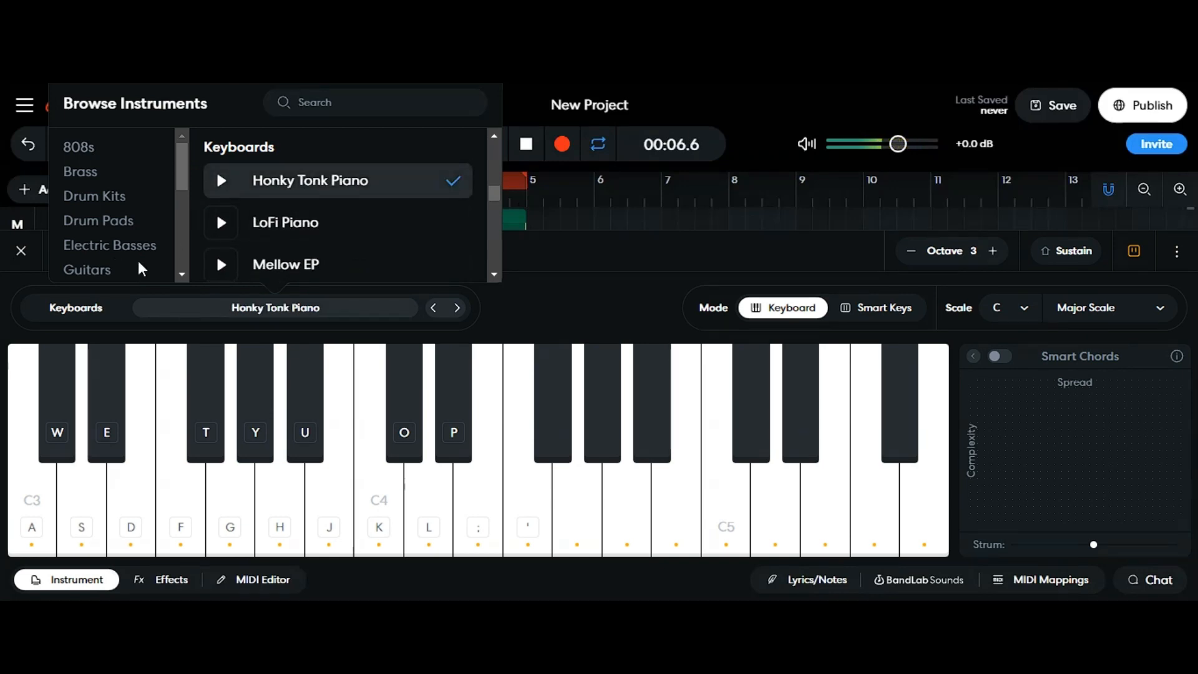
{"action": "left_click", "coordinate": [246, 233]}
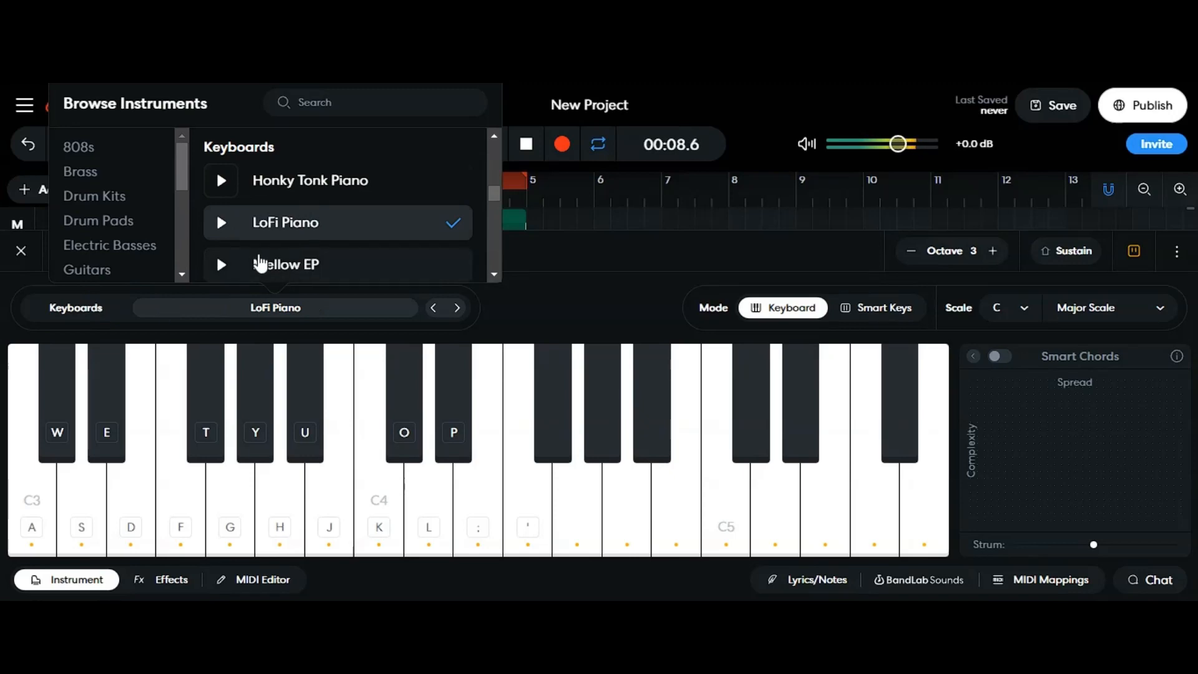
{"action": "scroll", "coordinate": [293, 259], "scroll_direction": "down", "scroll_amount": 3}
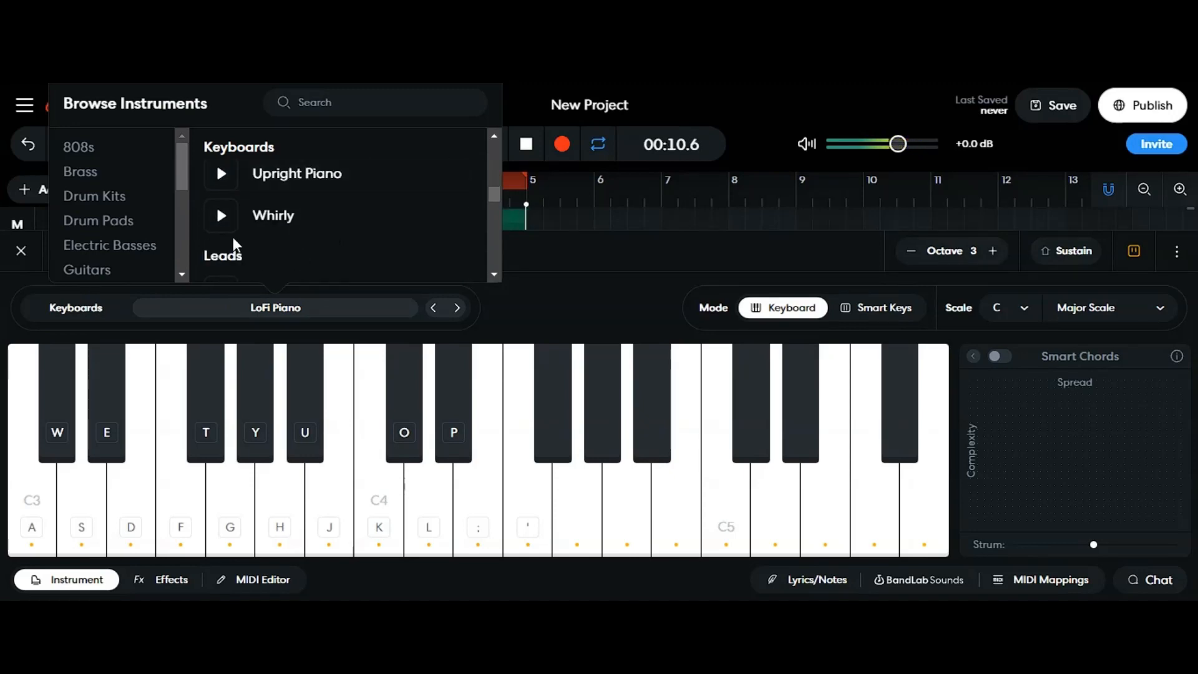
{"action": "left_click", "coordinate": [323, 176]}
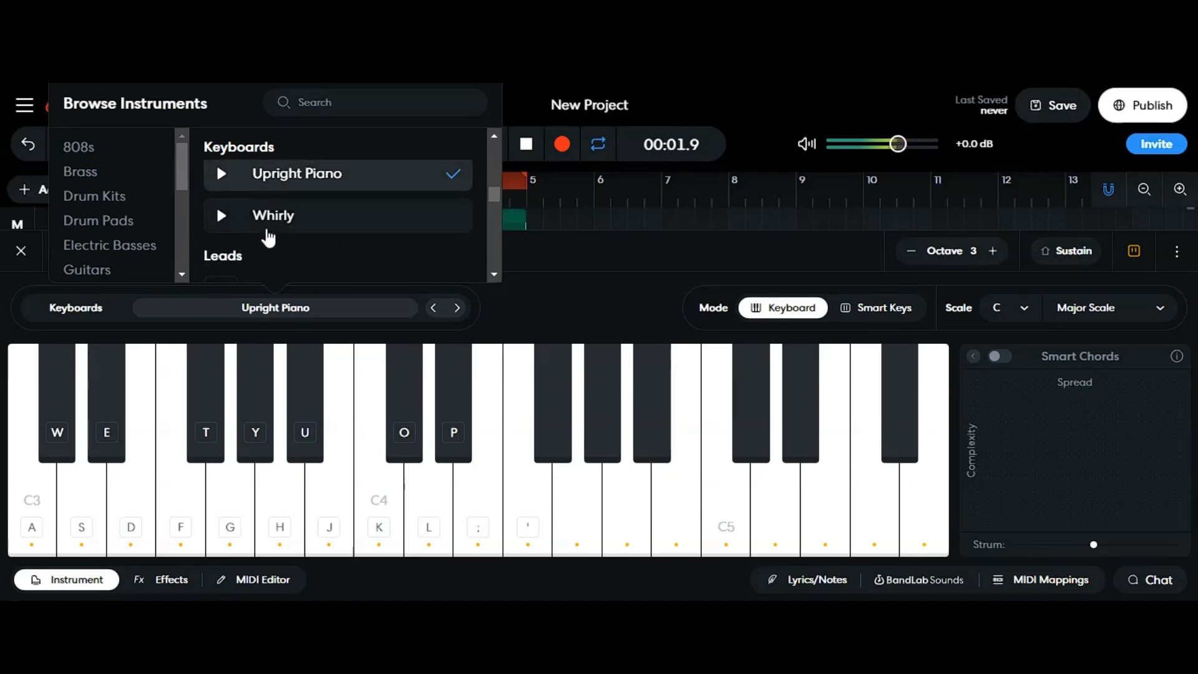
{"action": "left_click", "coordinate": [275, 226]}
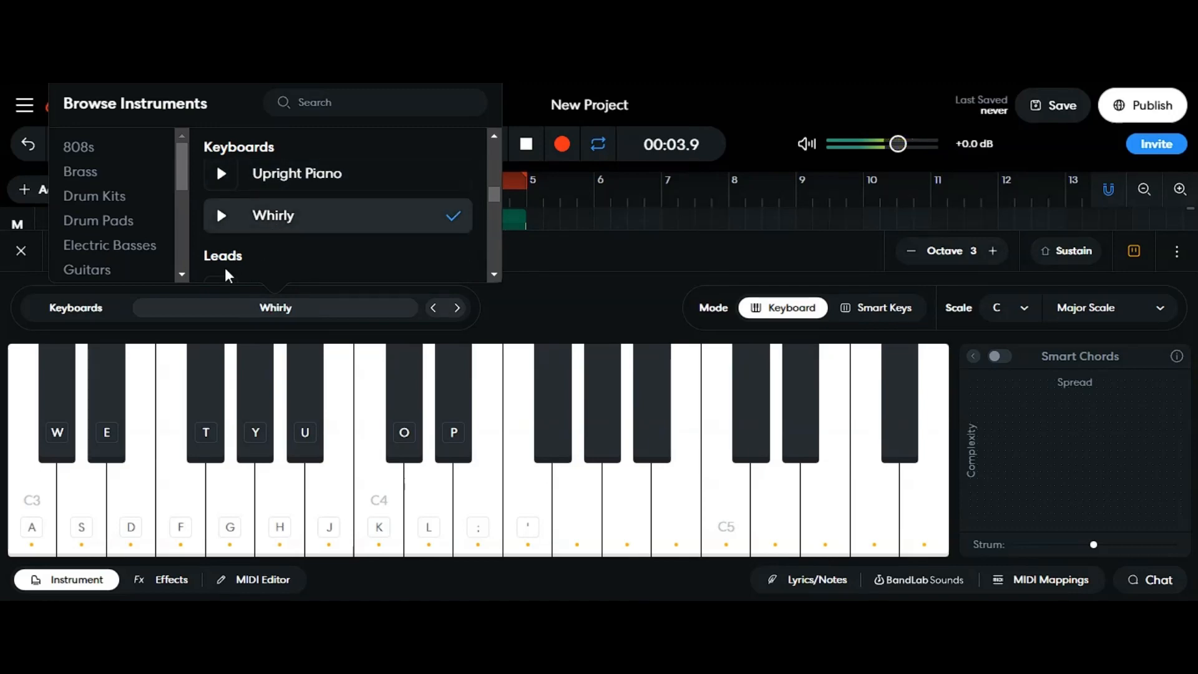
Step: Switch the instrument track's sound to Beginning Lead and close the instrument panel
{"action": "scroll", "coordinate": [275, 218], "scroll_direction": "down", "scroll_amount": 3}
{"action": "left_click", "coordinate": [276, 209]}
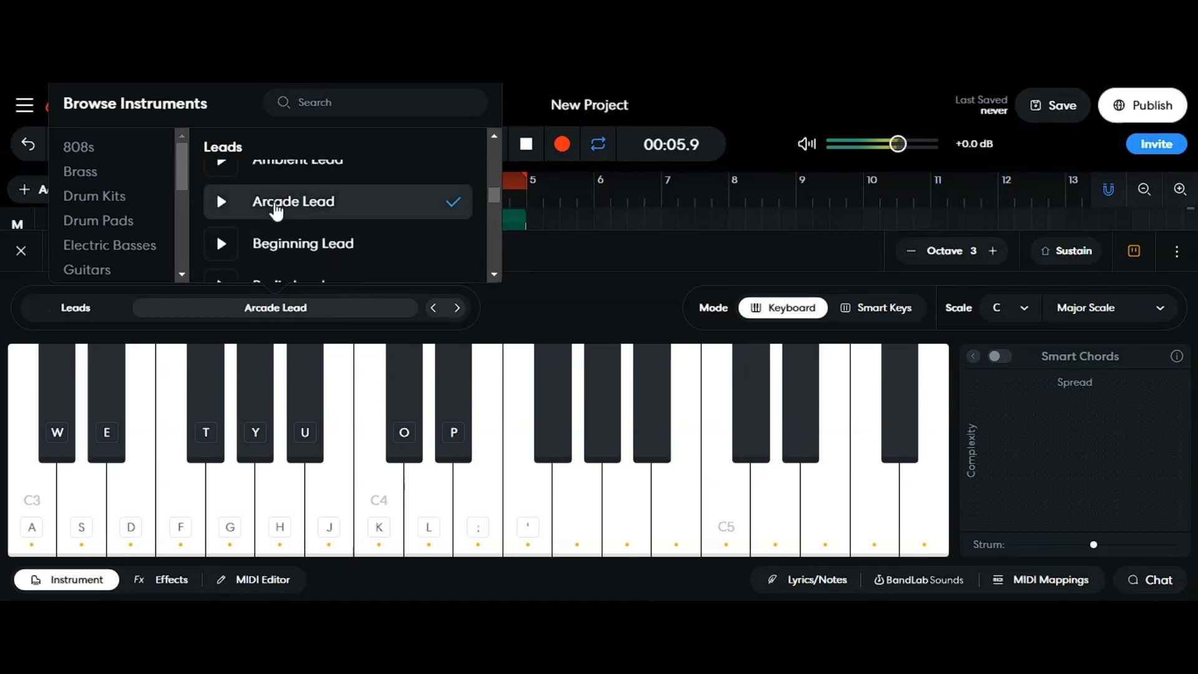
{"action": "left_click", "coordinate": [286, 250]}
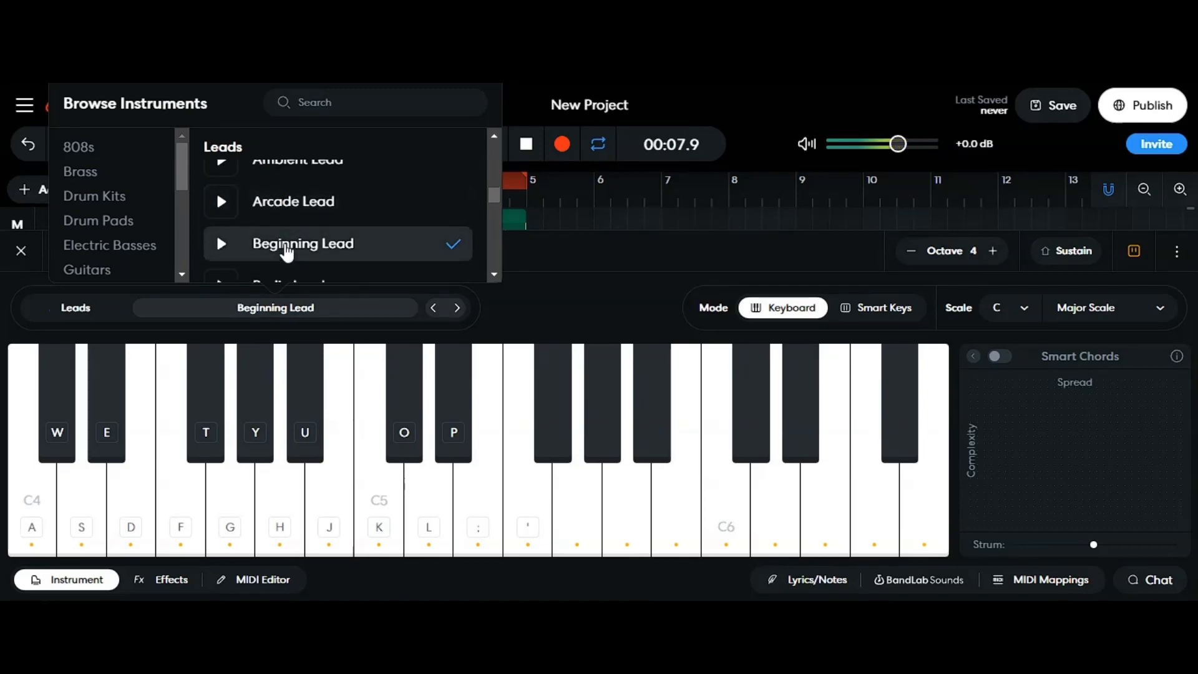
{"action": "scroll", "coordinate": [310, 256], "scroll_direction": "up", "scroll_amount": 3}
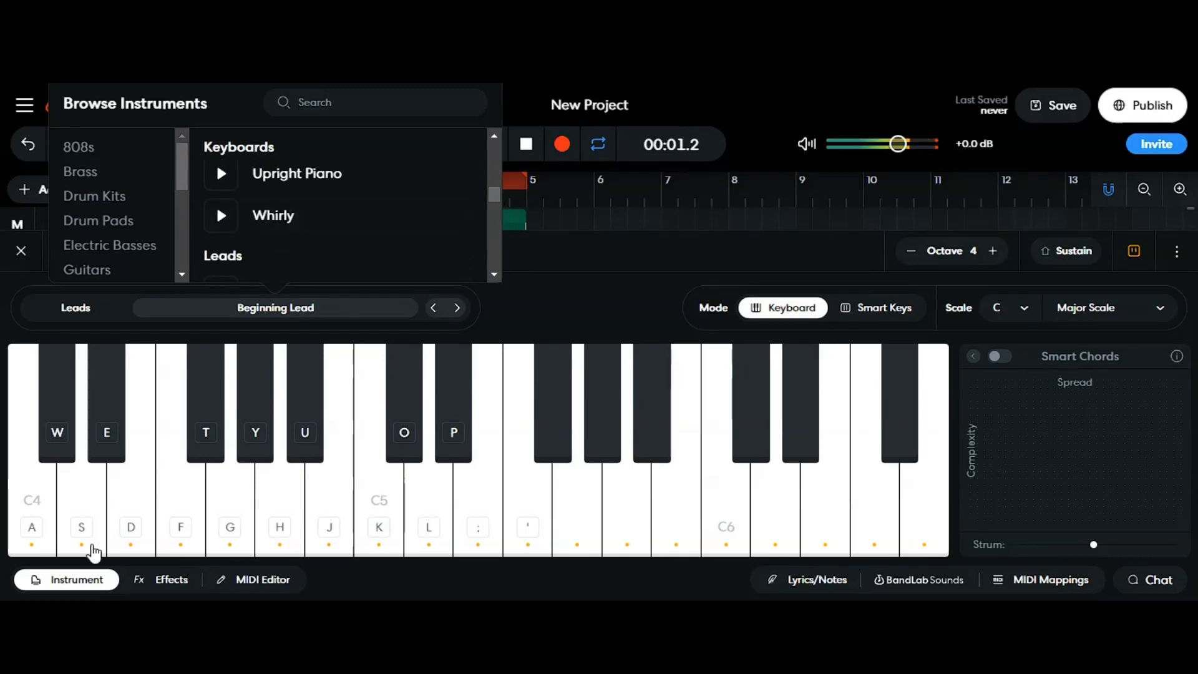
{"action": "left_click", "coordinate": [92, 579]}
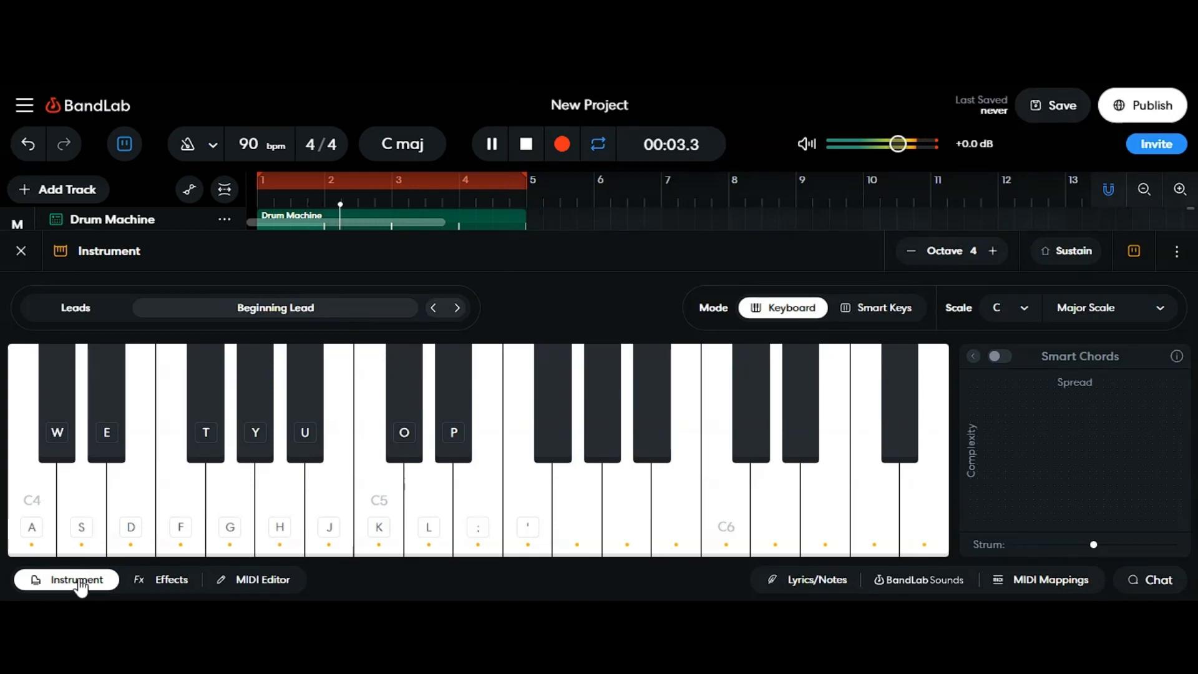
{"action": "left_click", "coordinate": [79, 580]}
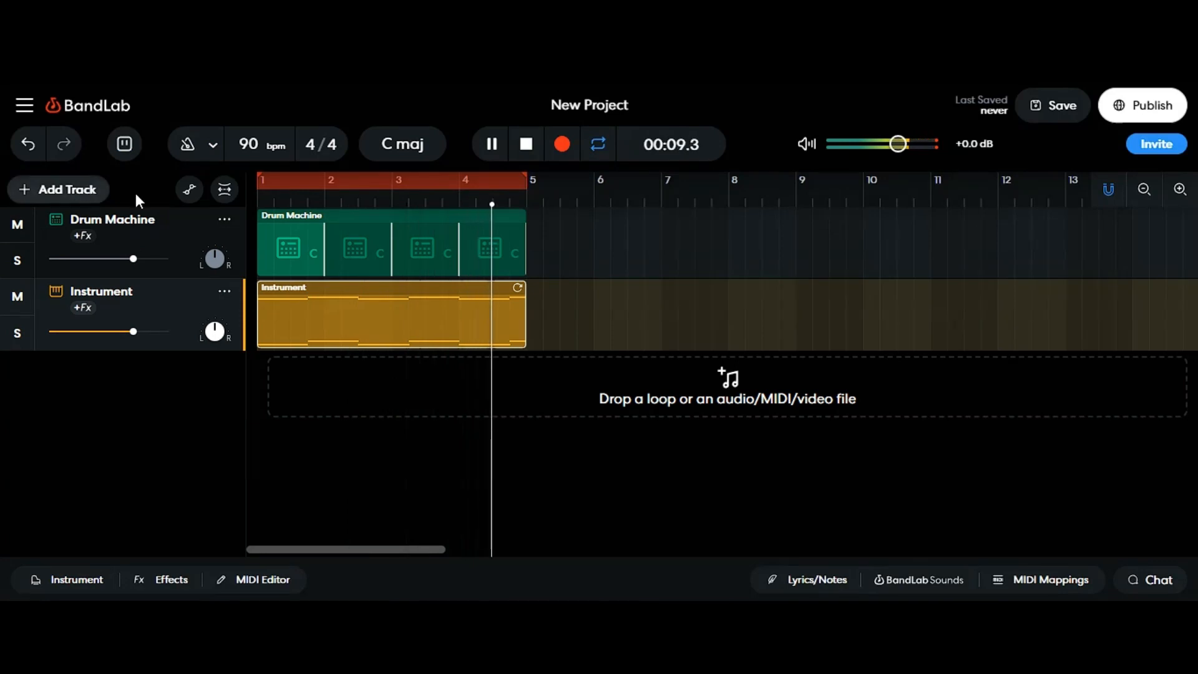
Step: Add a new Voice/Audio track to the project
{"action": "left_click", "coordinate": [70, 199]}
{"action": "left_click", "coordinate": [163, 294]}
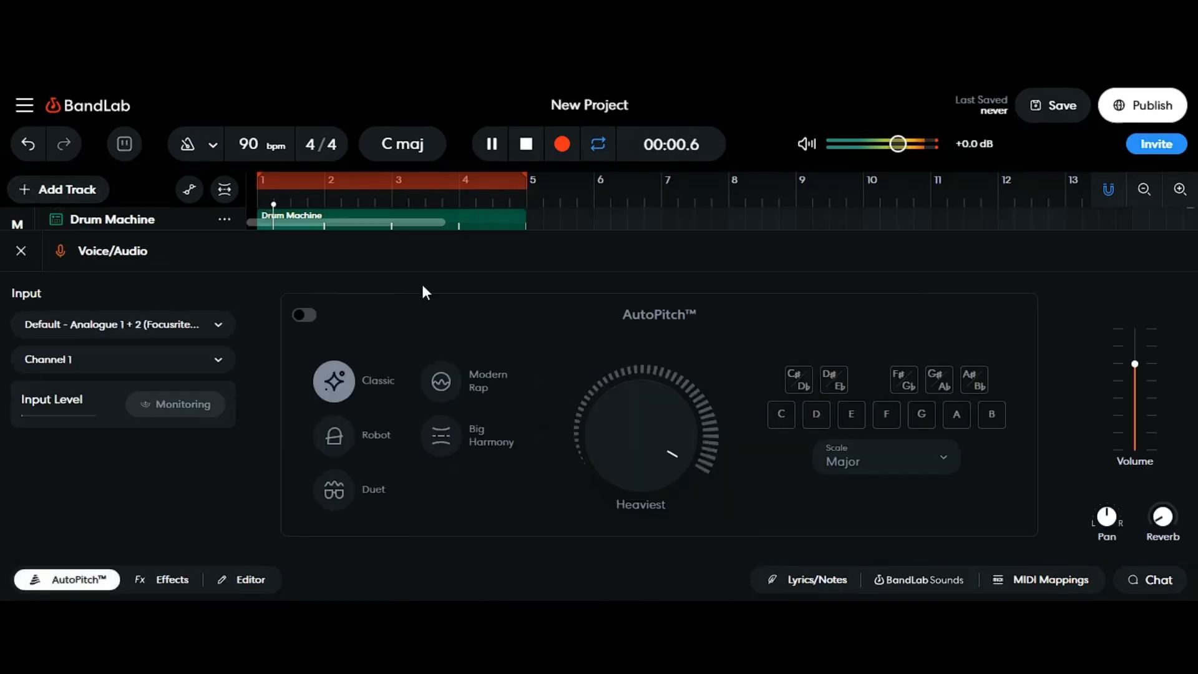
Step: Enable AutoPitch and input monitoring on the Voice/Audio track, then close the AutoPitch panel
{"action": "left_click", "coordinate": [306, 316]}
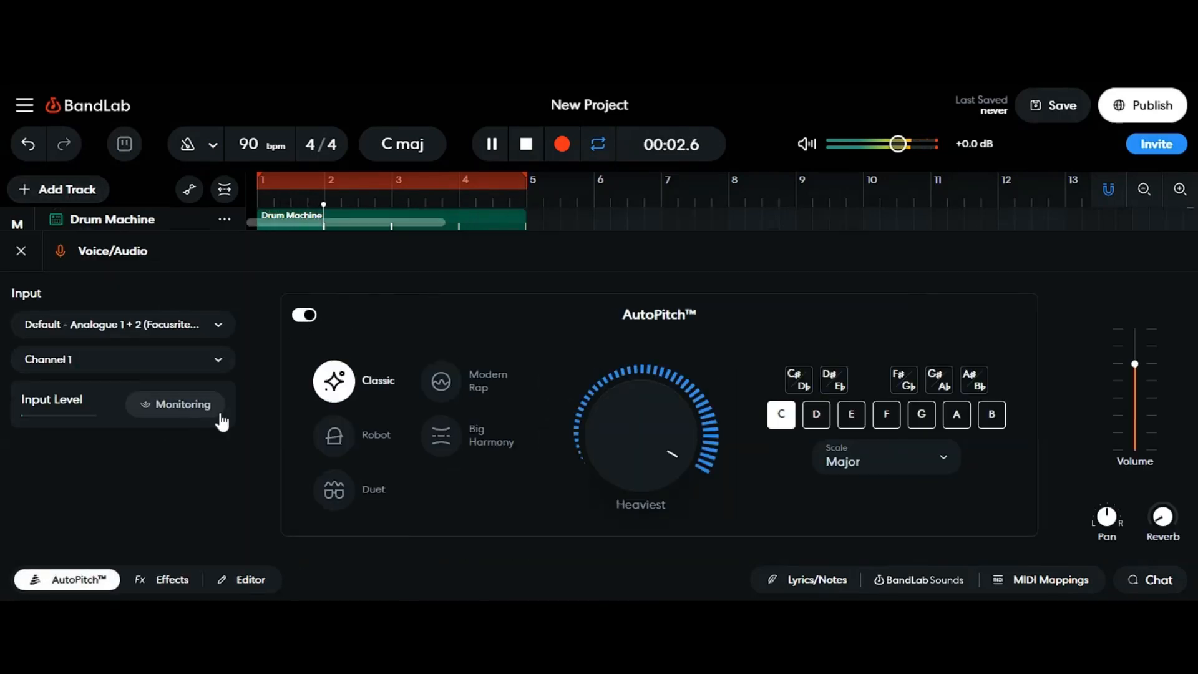
{"action": "left_click", "coordinate": [212, 408]}
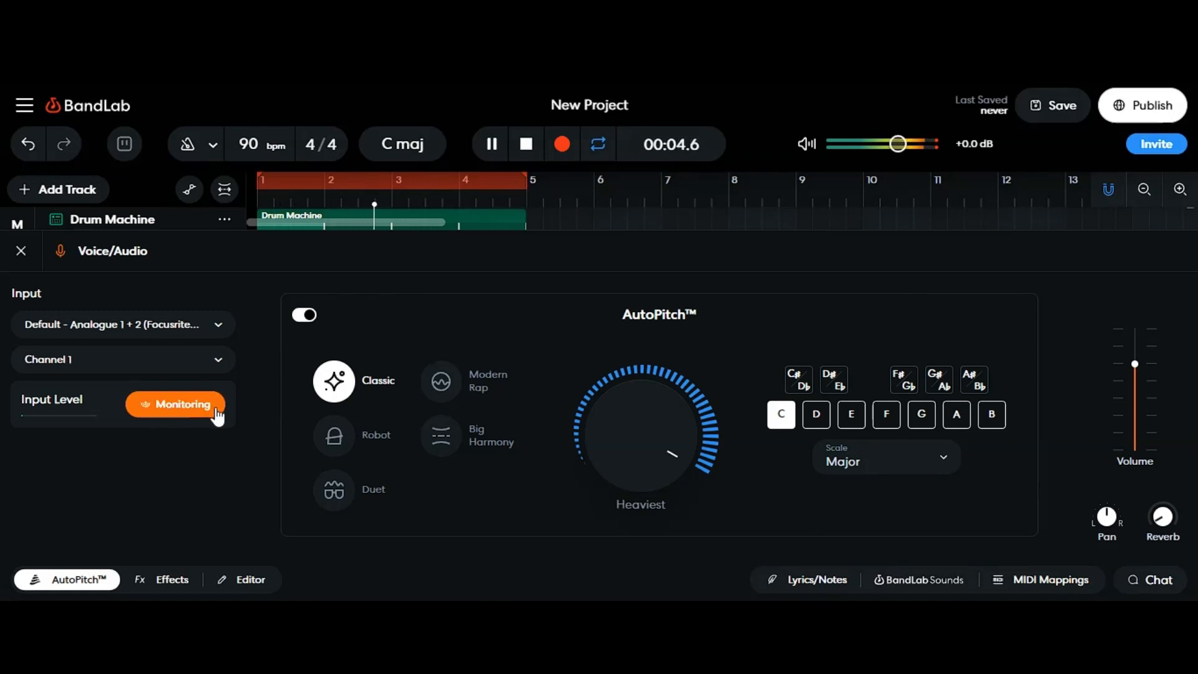
{"action": "left_click", "coordinate": [89, 585]}
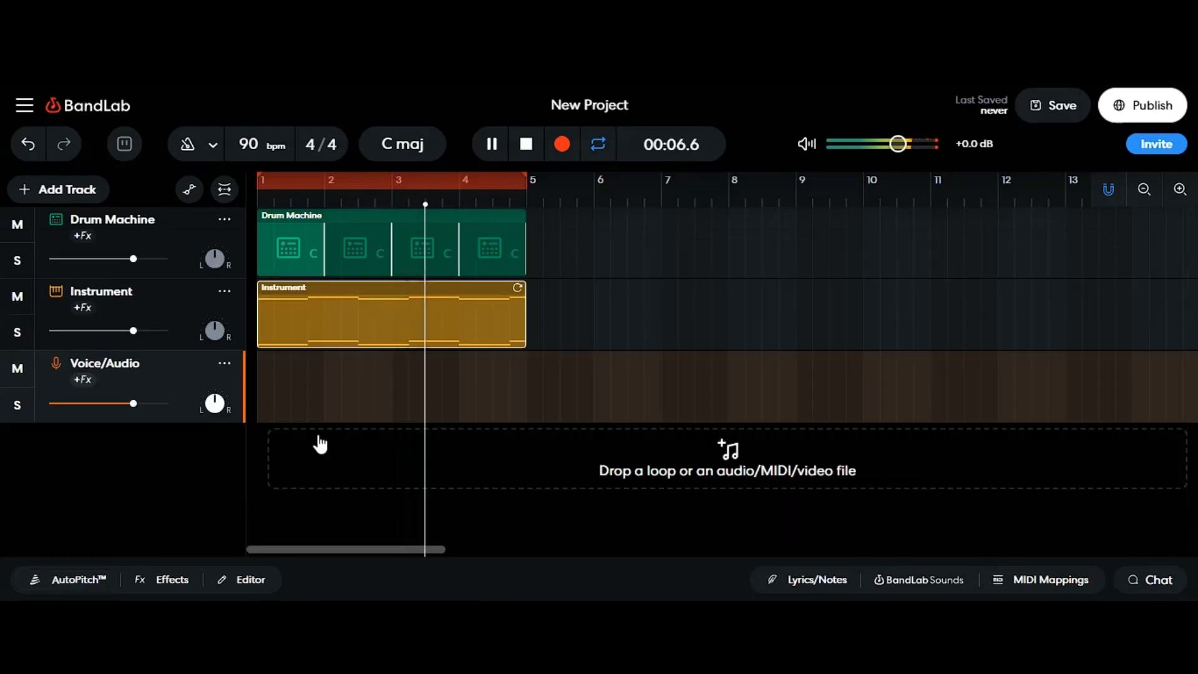
Step: Record a vocal take on the Voice/Audio track over the first four bars and play it back
{"action": "left_click", "coordinate": [526, 146]}
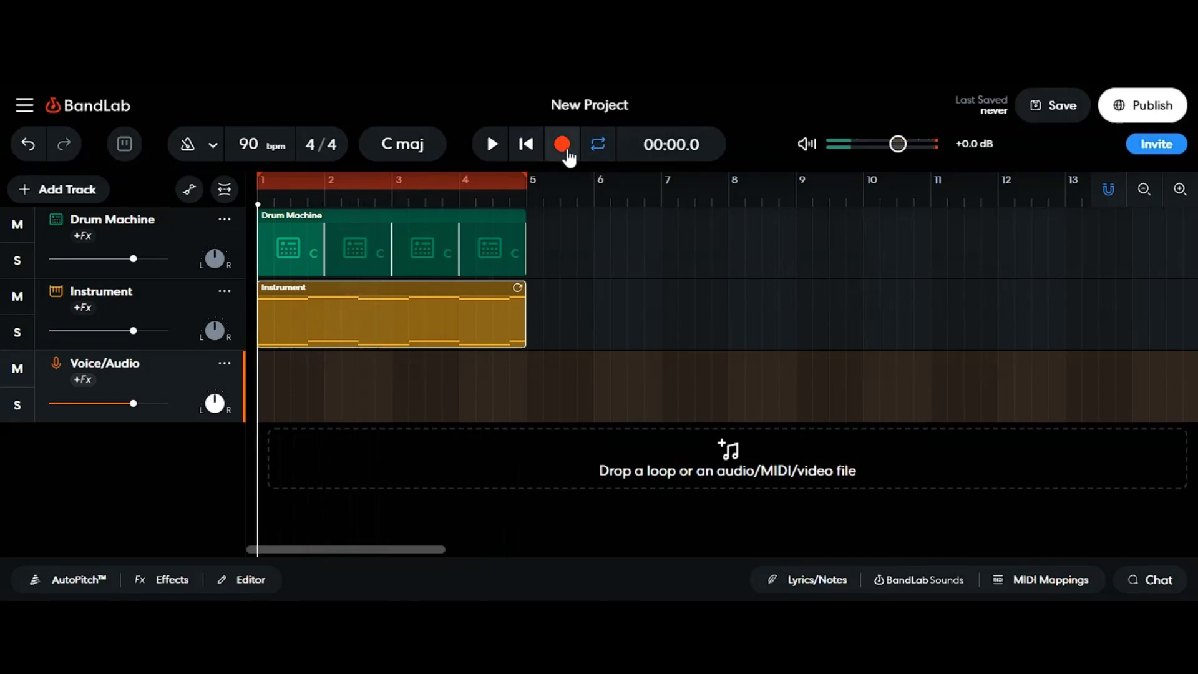
{"action": "left_click", "coordinate": [565, 153]}
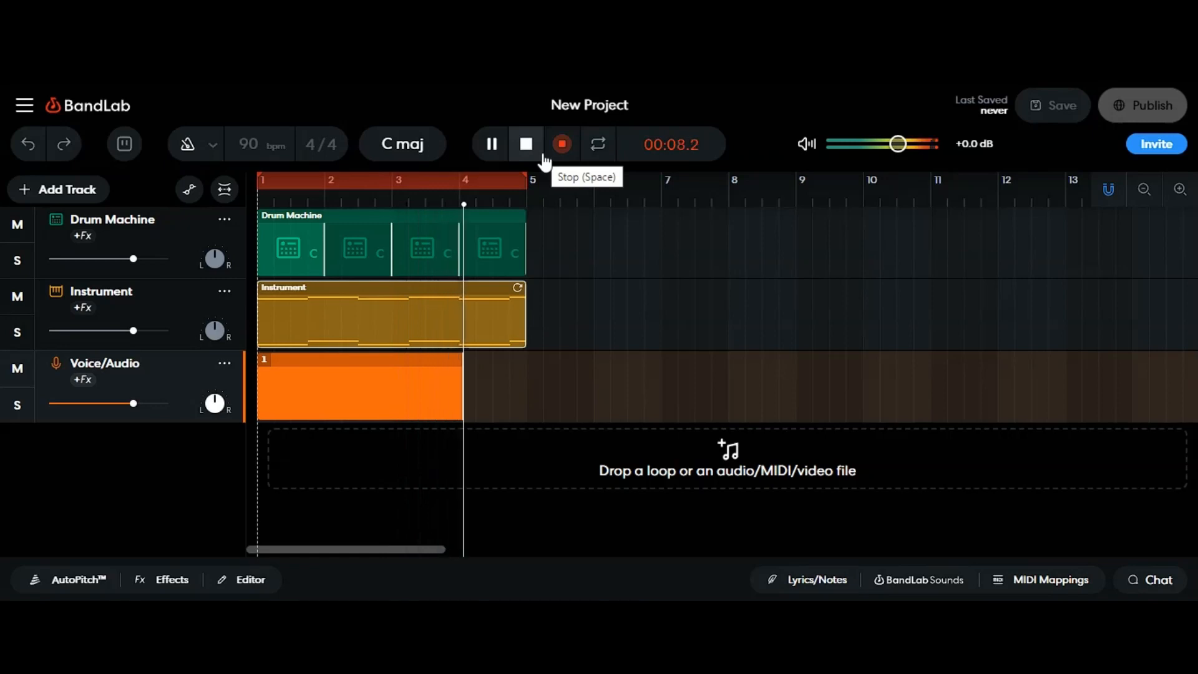
{"action": "left_click", "coordinate": [526, 145]}
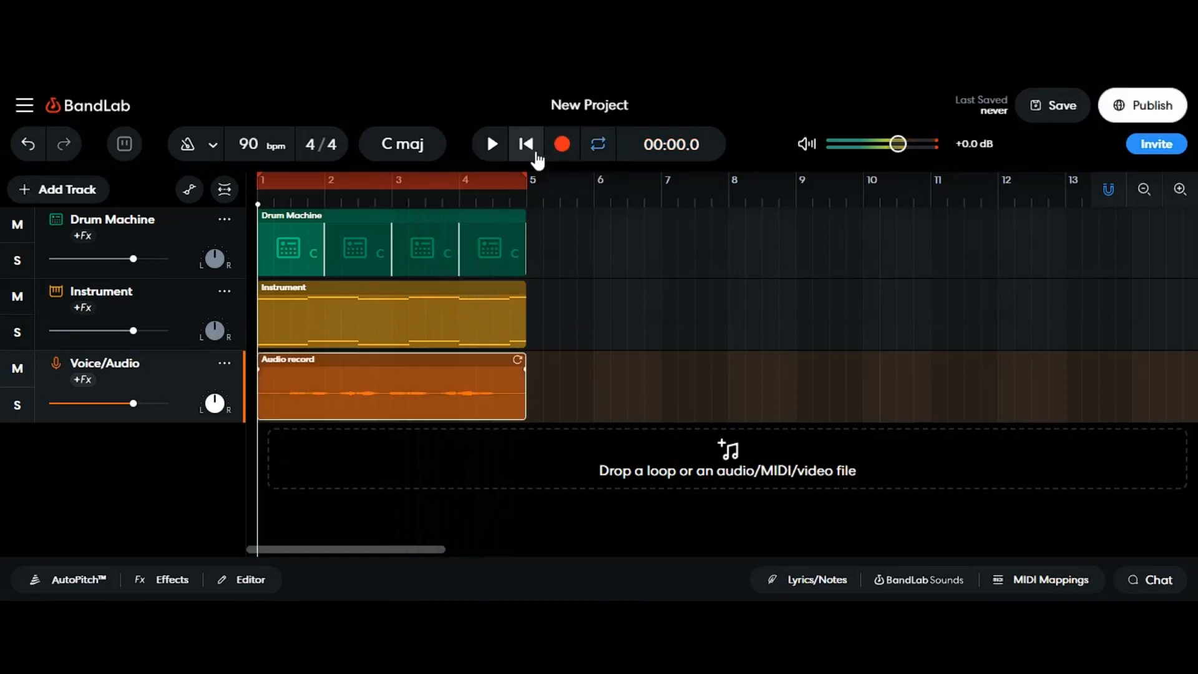
{"action": "left_click", "coordinate": [493, 145]}
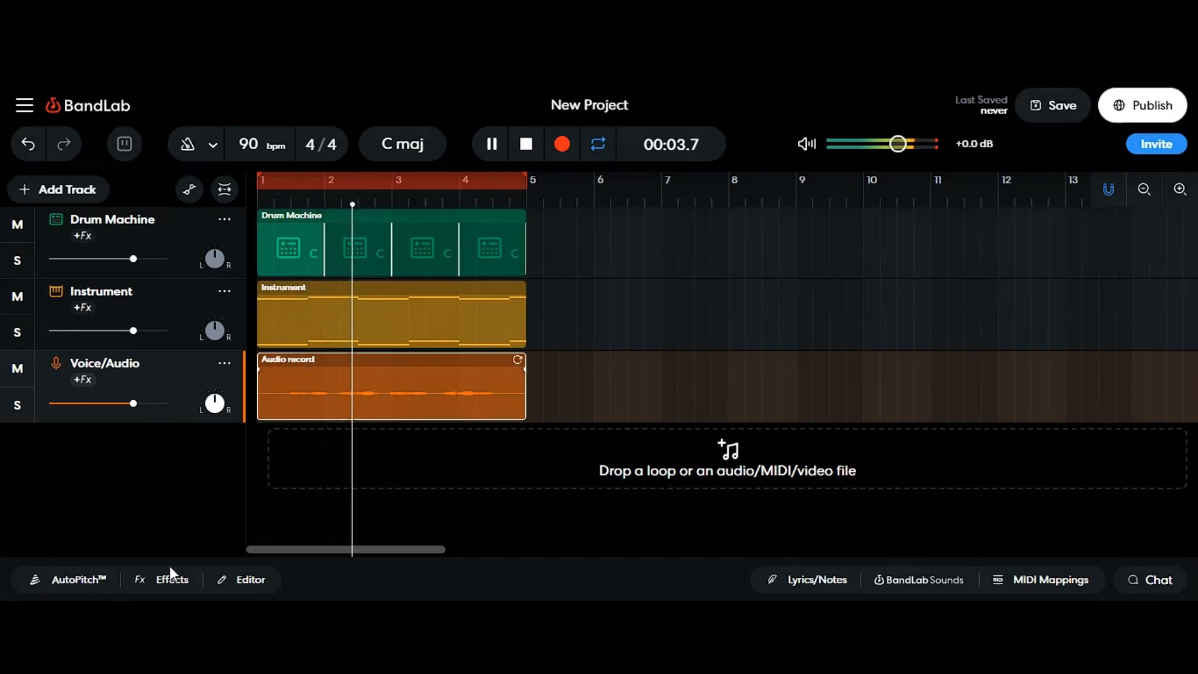
Step: Raise the recorded audio region's gain to about +12.5 dB in the editor and close it
{"action": "left_click", "coordinate": [253, 580]}
{"action": "left_click_drag", "start_coordinate": [124, 444], "coordinate": [148, 444]}
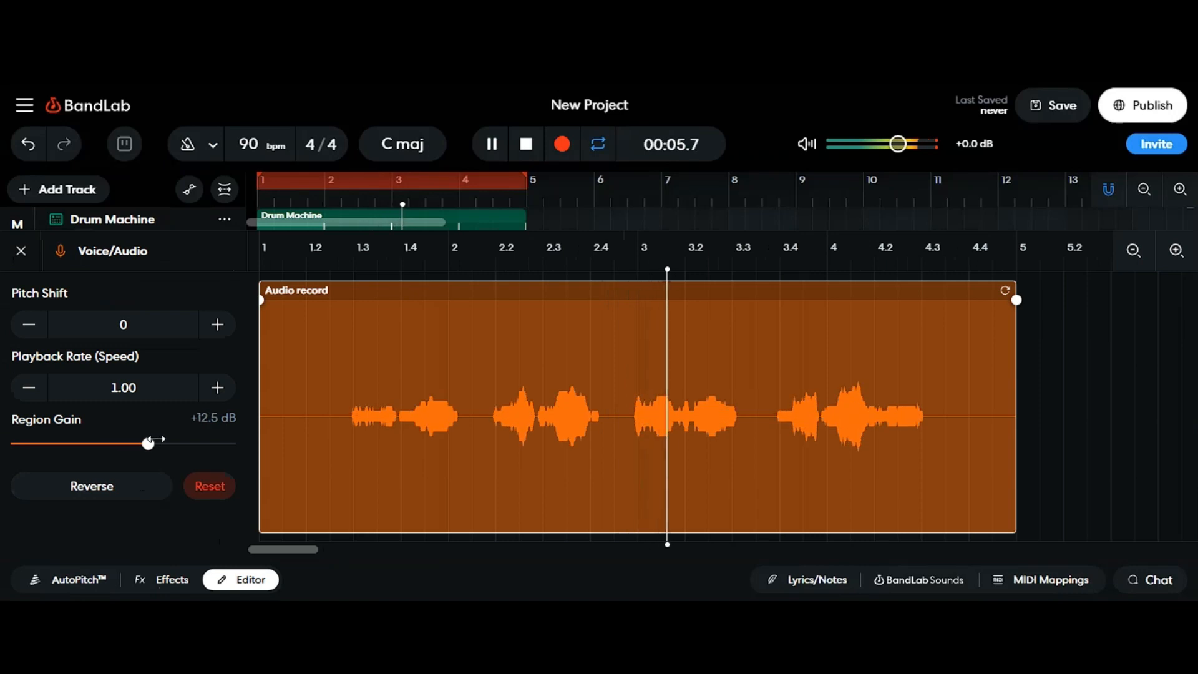
{"action": "left_click", "coordinate": [250, 579]}
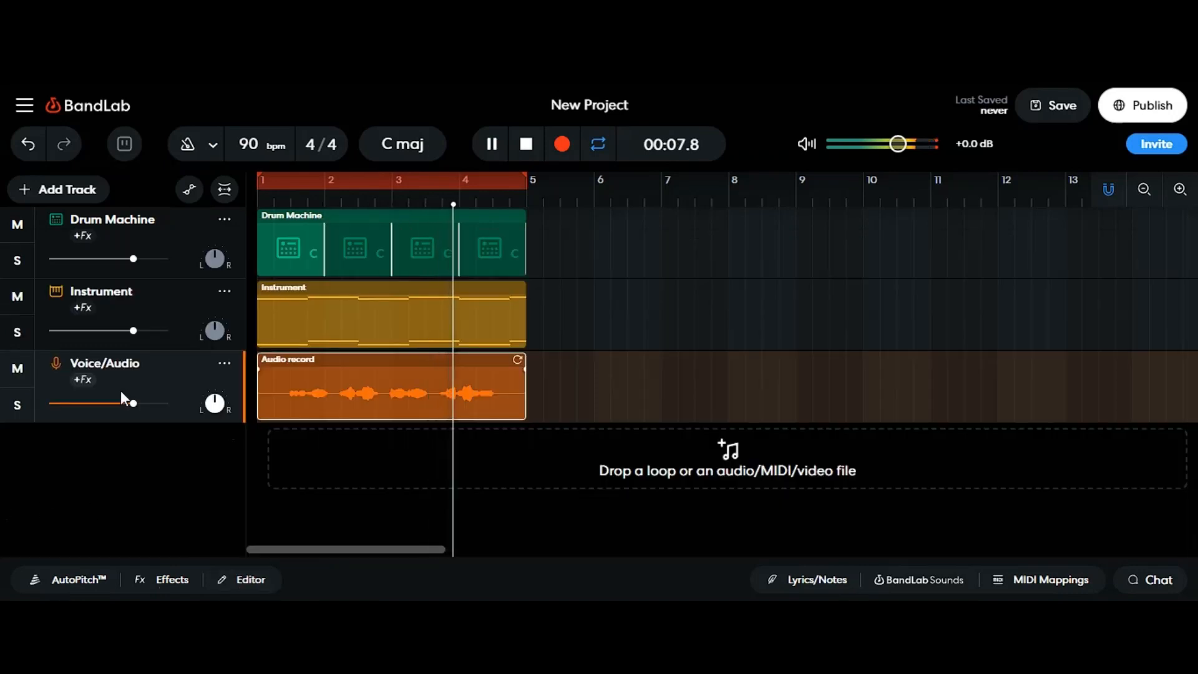
Step: Move the audio region slightly and trim its start and end closer to the vocal
{"action": "left_click_drag", "start_coordinate": [284, 393], "coordinate": [293, 387]}
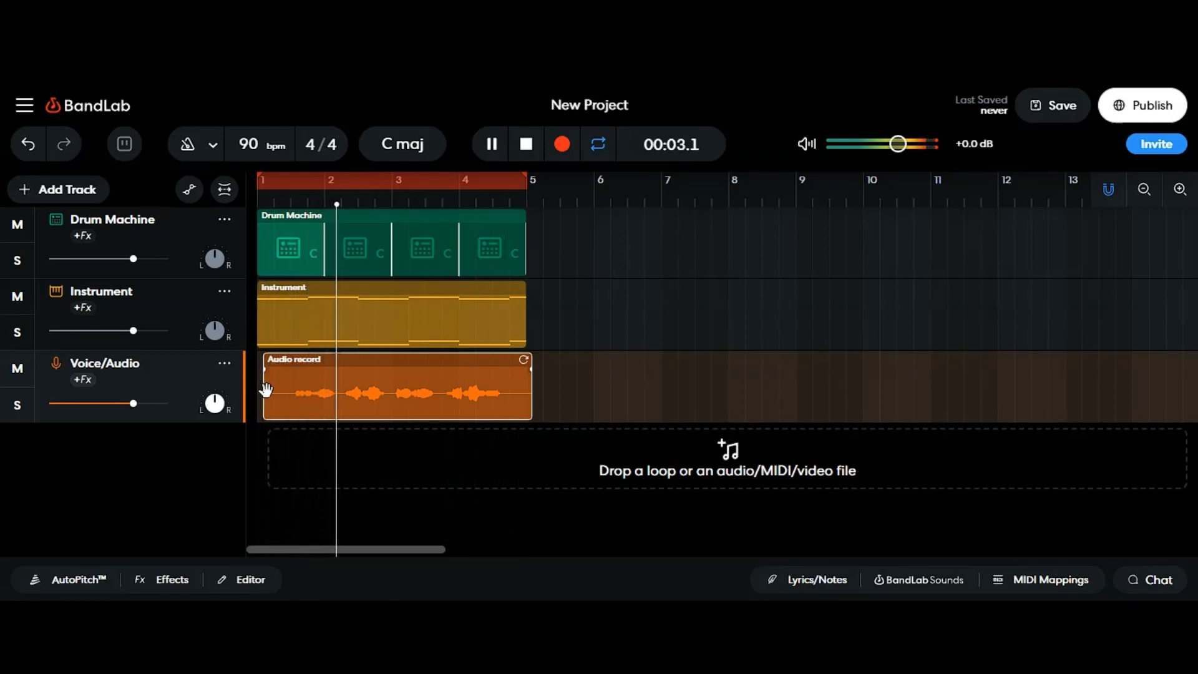
{"action": "left_click_drag", "start_coordinate": [264, 392], "coordinate": [315, 385]}
{"action": "left_click_drag", "start_coordinate": [507, 376], "coordinate": [478, 376]}
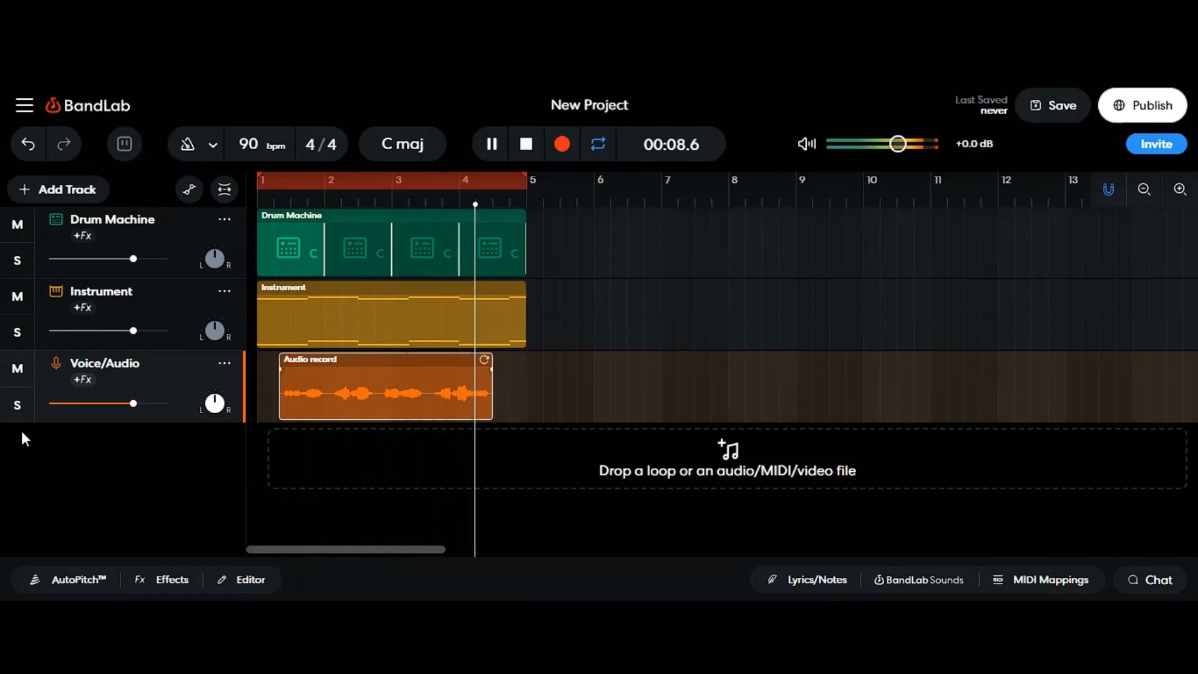
Step: Apply the Cosmic Vocals effects preset from the Vocals category to the Voice/Audio track and close the effects panel
{"action": "left_click", "coordinate": [83, 378]}
{"action": "left_click", "coordinate": [186, 449]}
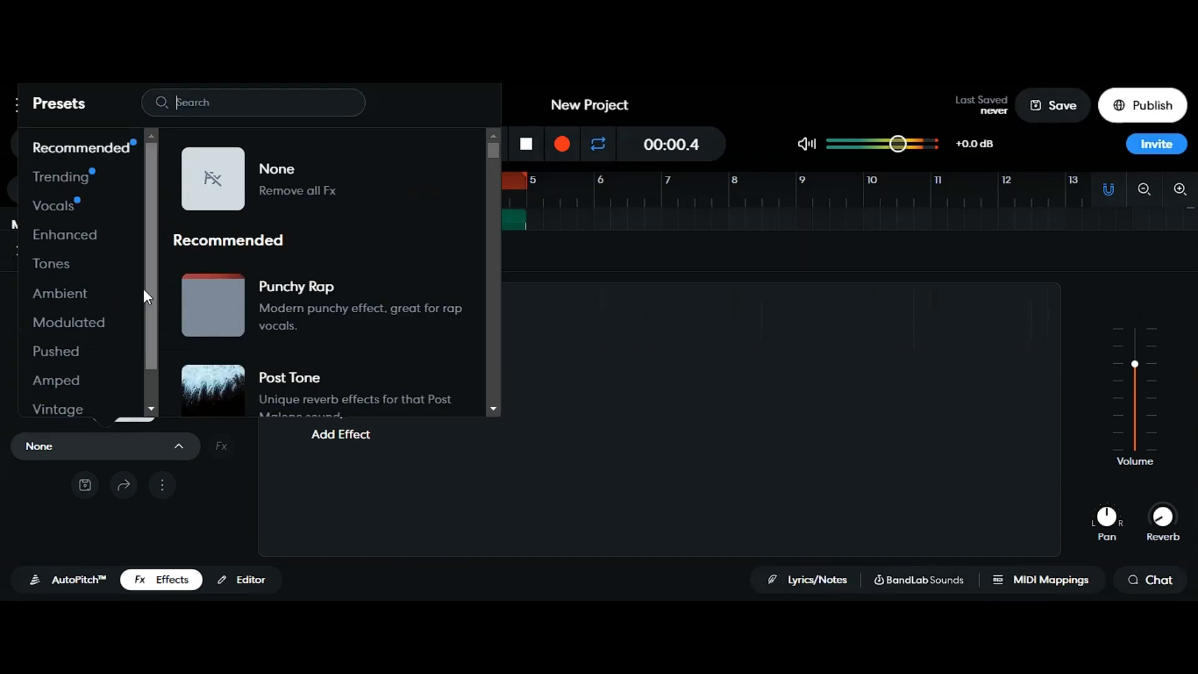
{"action": "left_click", "coordinate": [69, 208]}
{"action": "scroll", "coordinate": [302, 318], "scroll_direction": "down", "scroll_amount": 8}
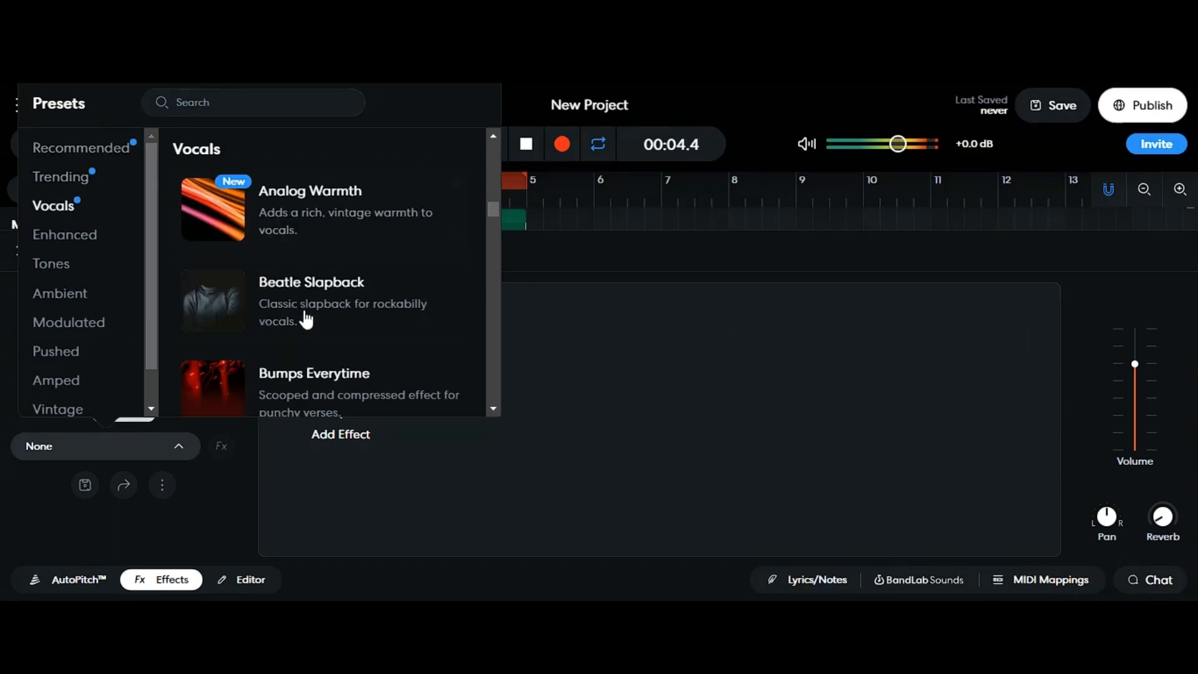
{"action": "scroll", "coordinate": [307, 320], "scroll_direction": "down", "scroll_amount": 5}
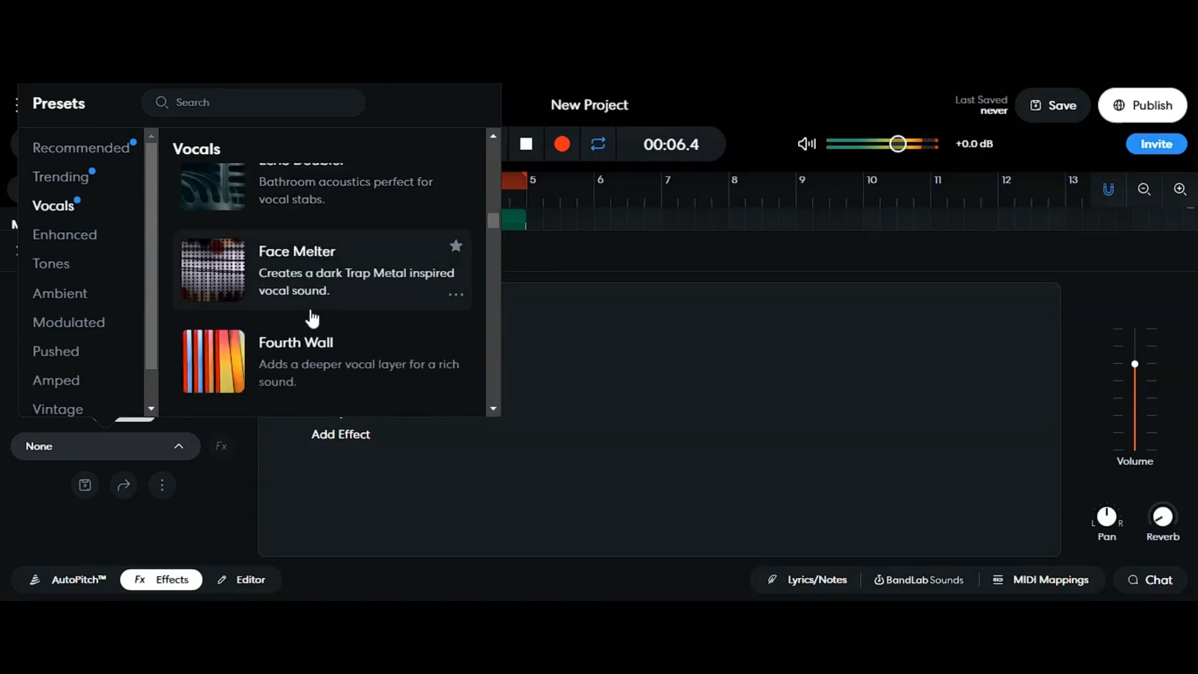
{"action": "scroll", "coordinate": [301, 324], "scroll_direction": "up", "scroll_amount": 2}
{"action": "scroll", "coordinate": [300, 350], "scroll_direction": "up", "scroll_amount": 2}
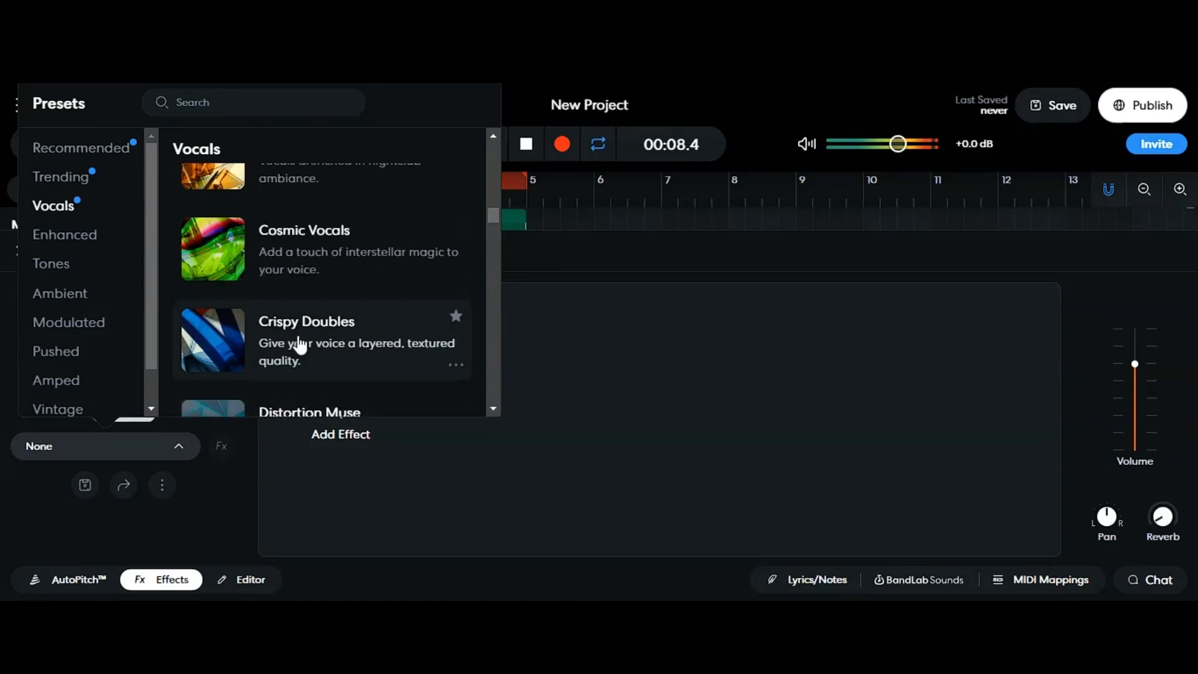
{"action": "left_click", "coordinate": [284, 253]}
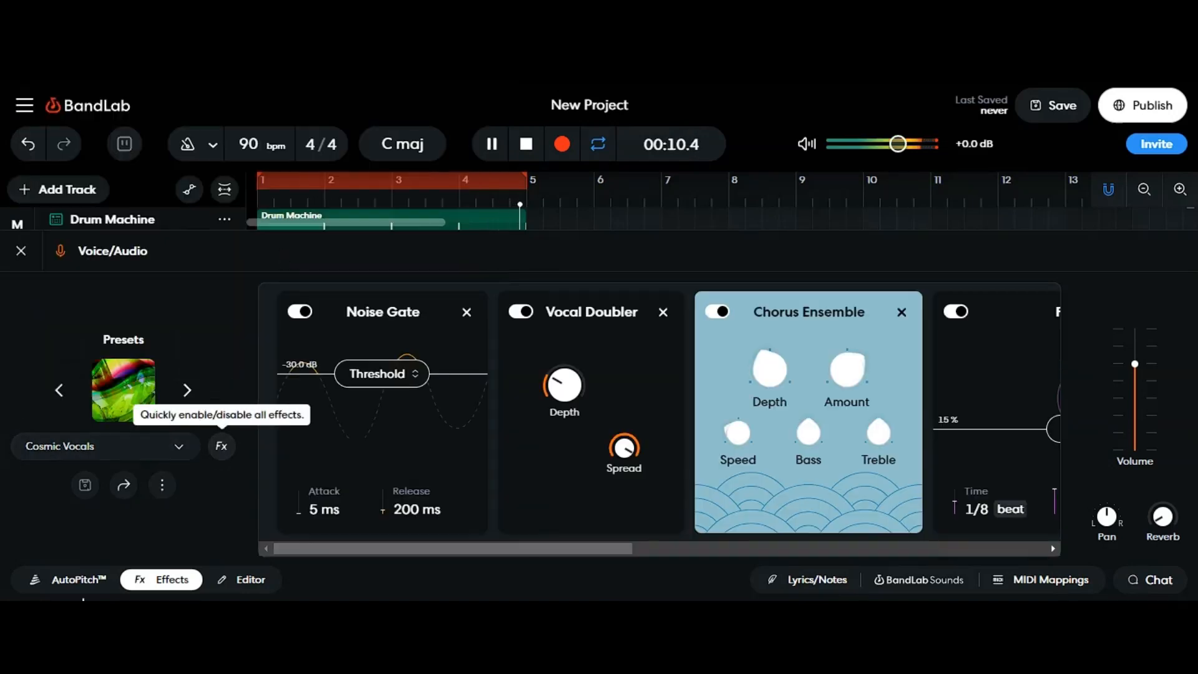
{"action": "left_click", "coordinate": [177, 583]}
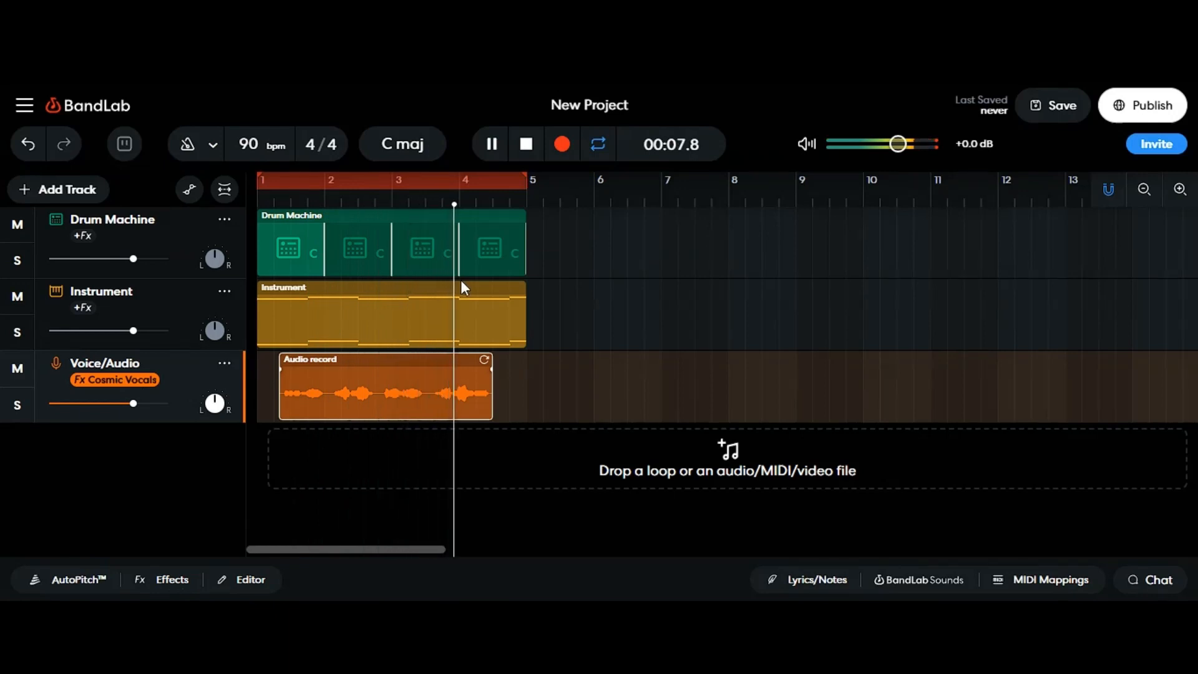
Step: Play the whole project from the start to hear the beat, melody and processed vocal together
{"action": "left_click", "coordinate": [525, 144]}
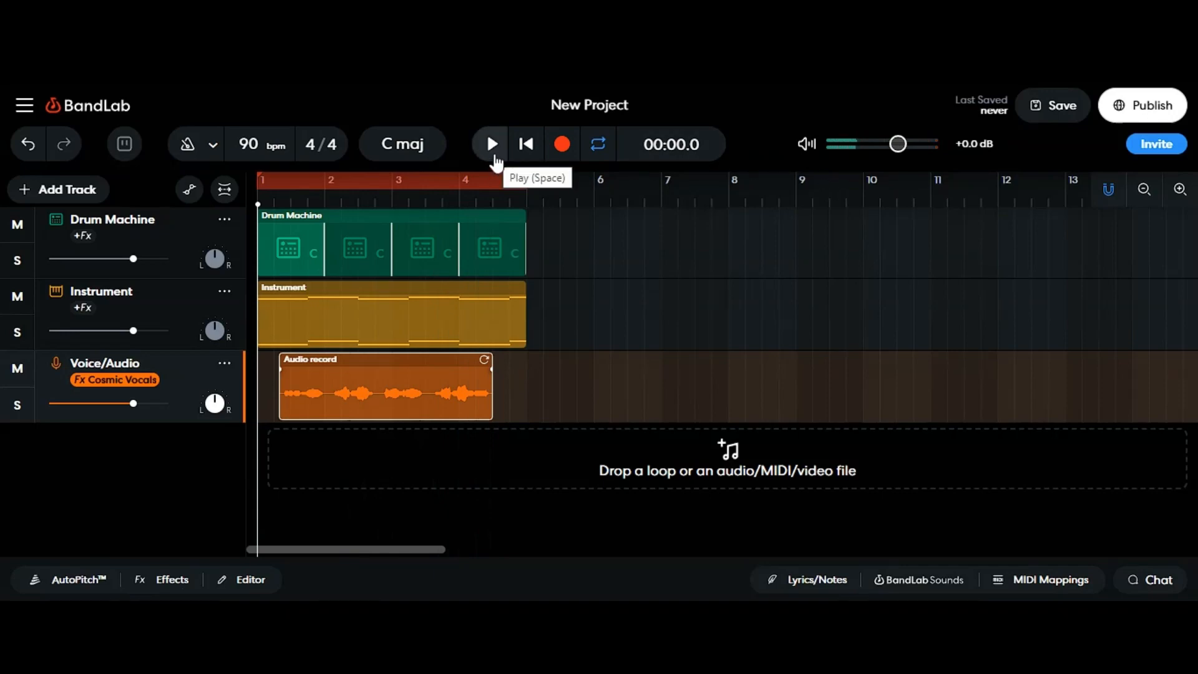
{"action": "left_click", "coordinate": [75, 580]}
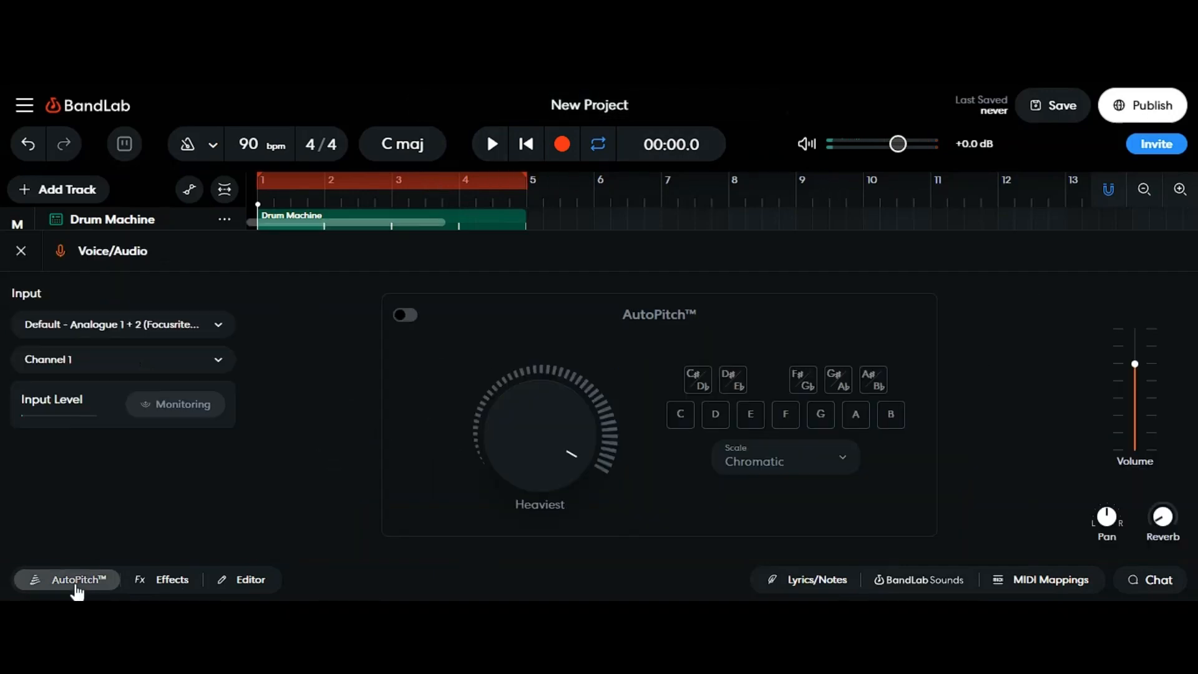
{"action": "left_click", "coordinate": [59, 584]}
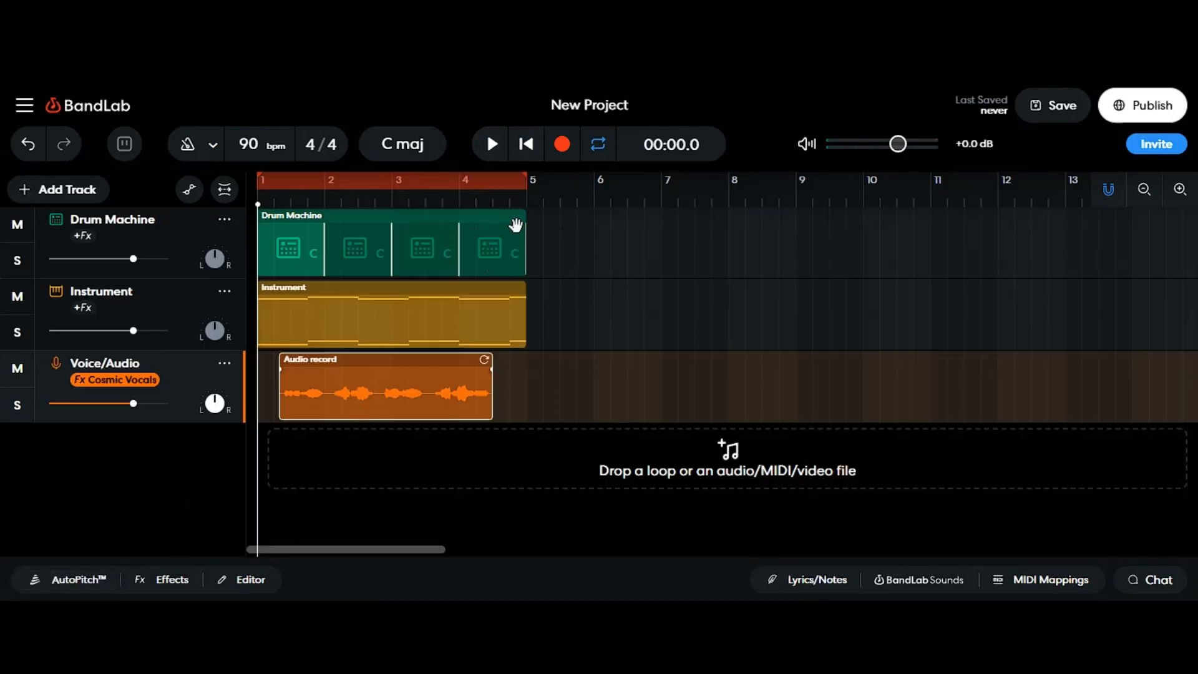
{"action": "left_click", "coordinate": [492, 144]}
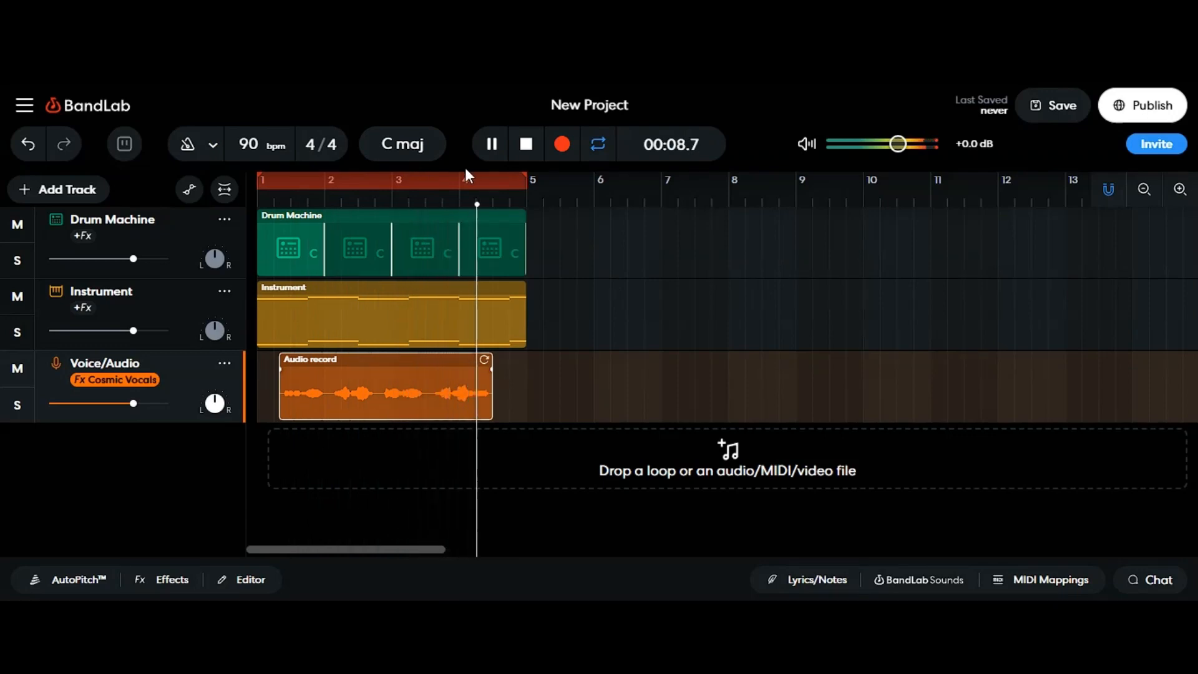
{"action": "left_click", "coordinate": [520, 148]}
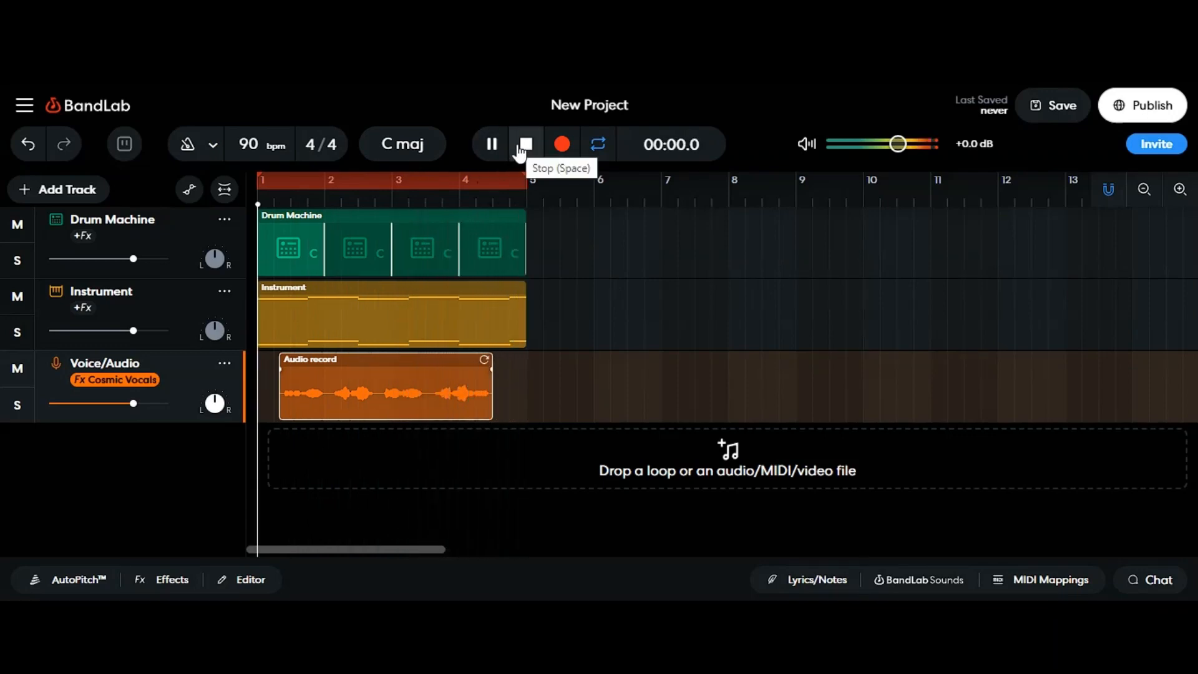